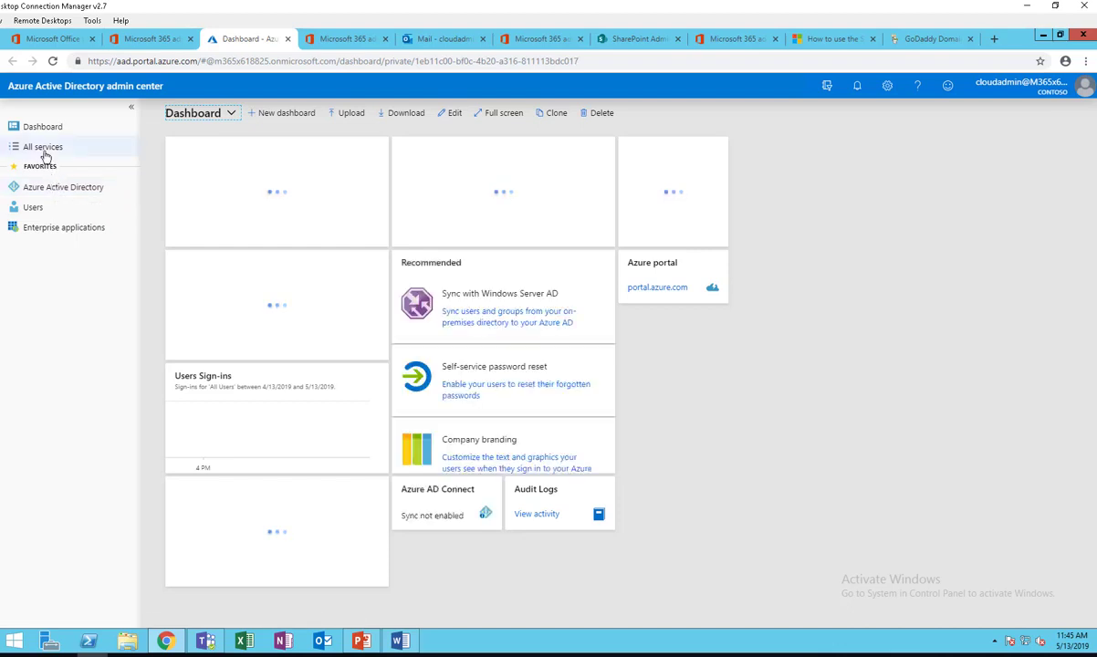
- Open portal.azure.com from the Azure portal tile on the admin center dashboard
click(669, 291)
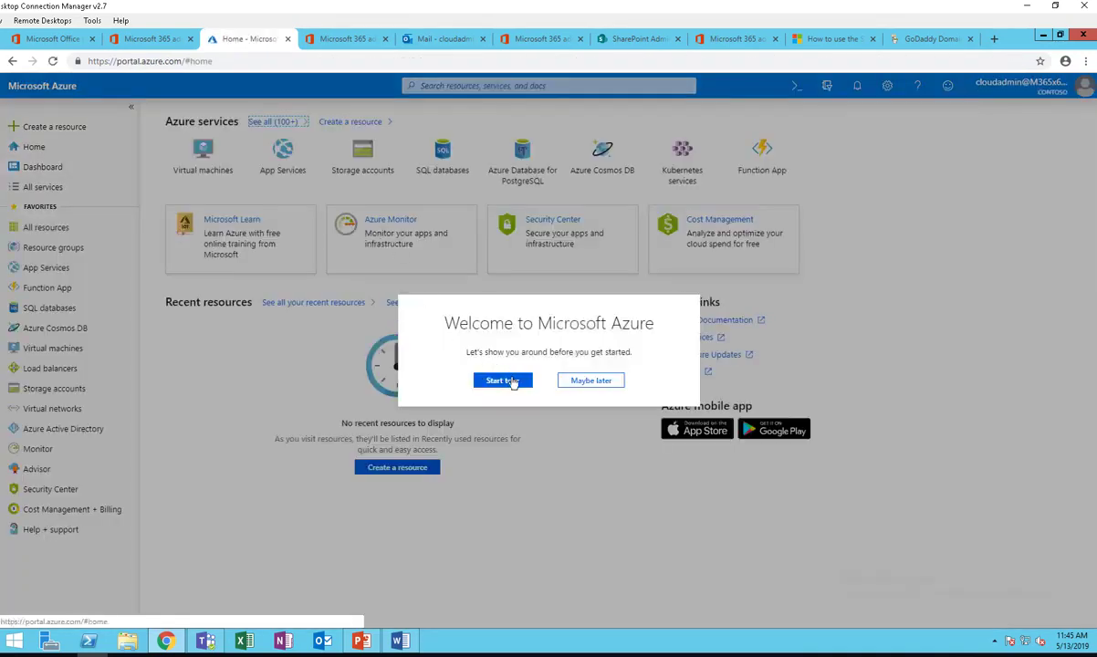
- Skip the welcome tour and search 'pri' to reach Azure AD Privileged Identity Management
click(580, 381)
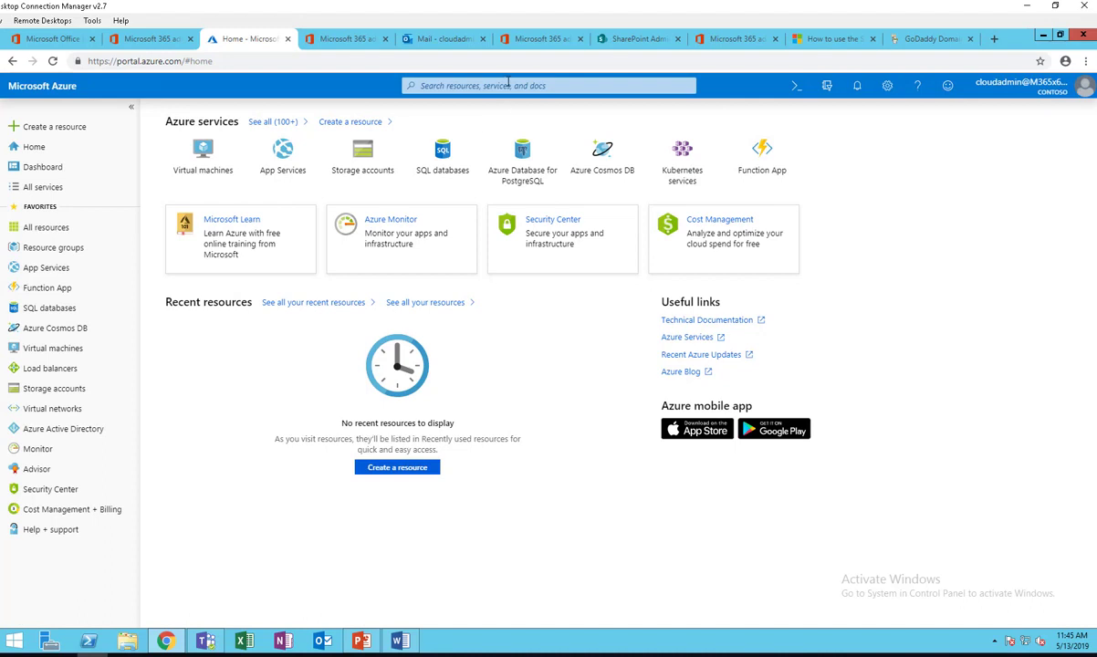
click(508, 85)
text(pri)
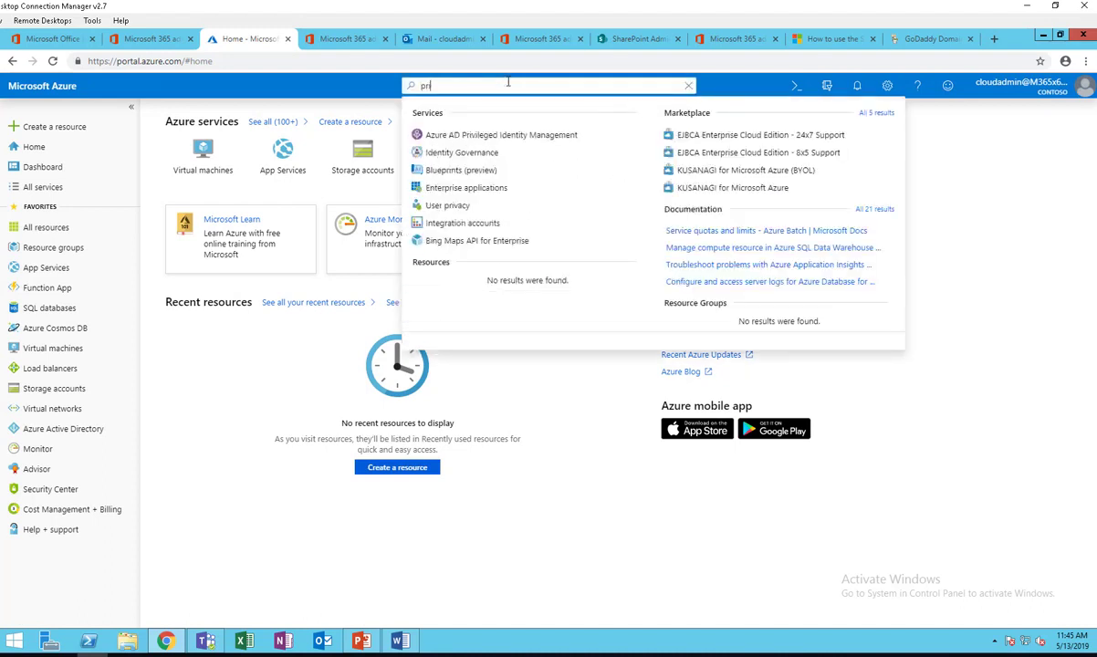
click(468, 137)
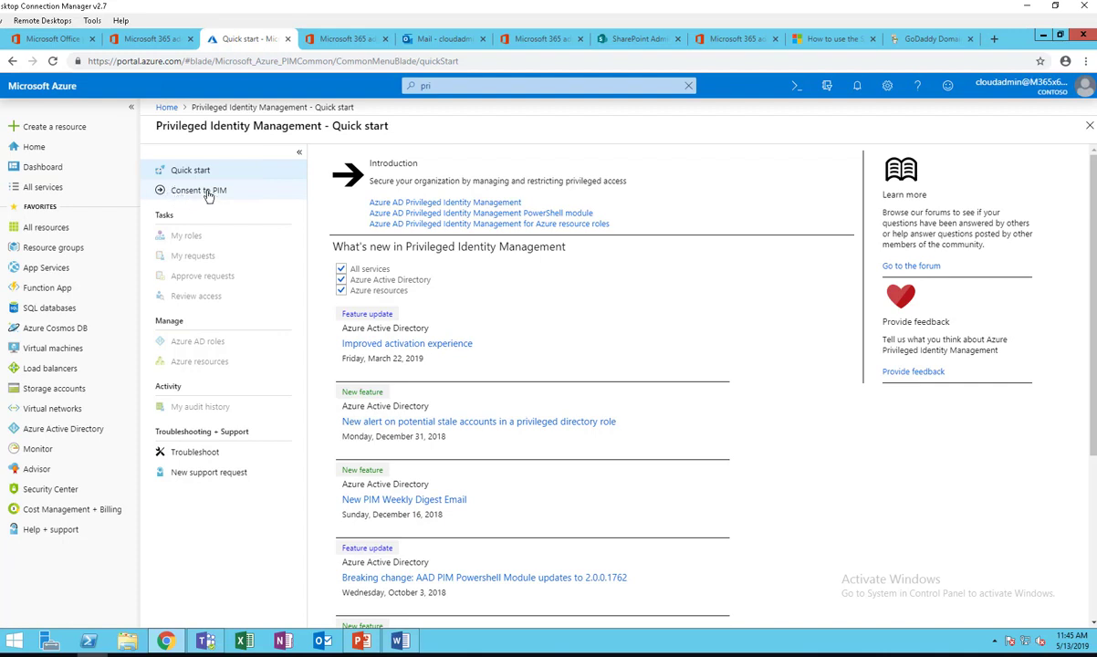
- Go to the Consent to PIM page and reload the portal to recheck PIM status
click(209, 193)
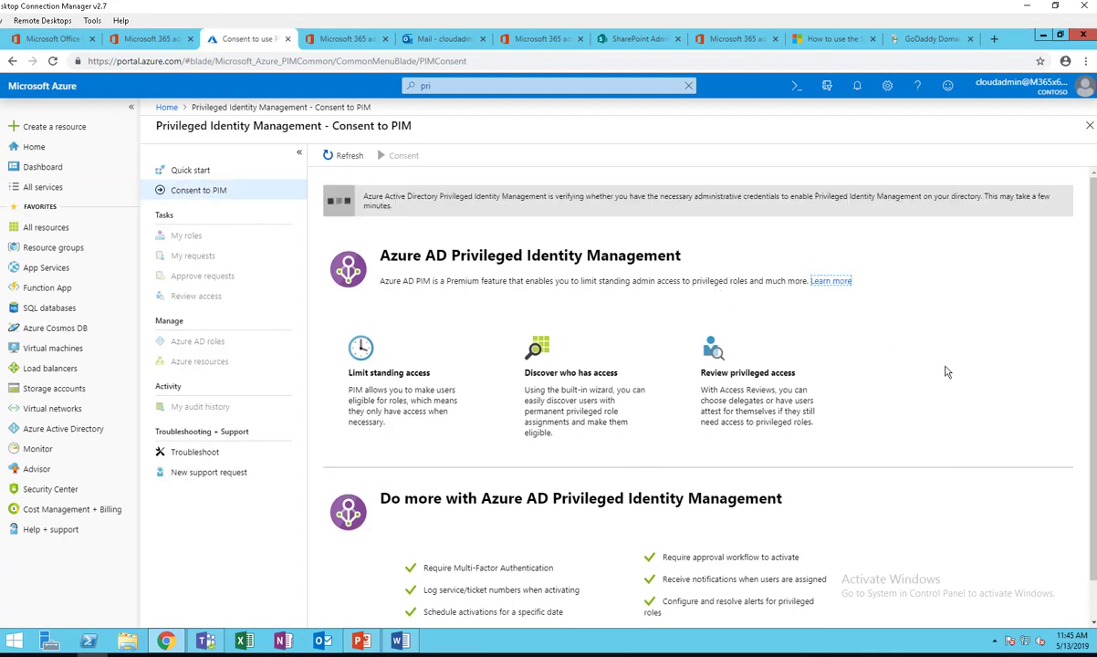
click(206, 197)
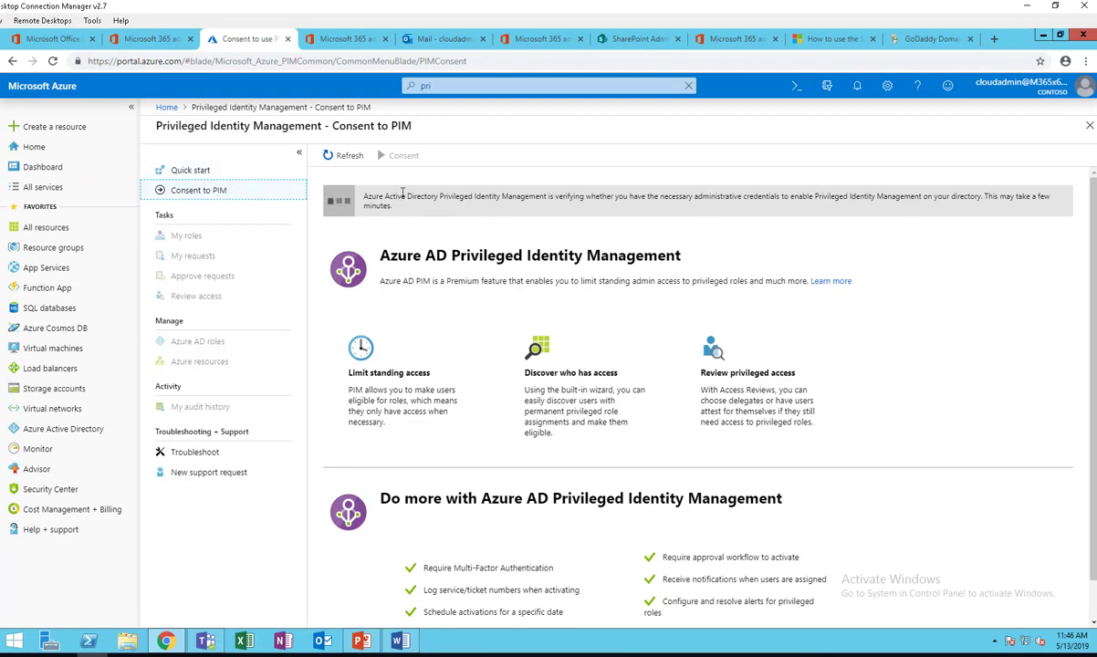
triple_click(365, 198)
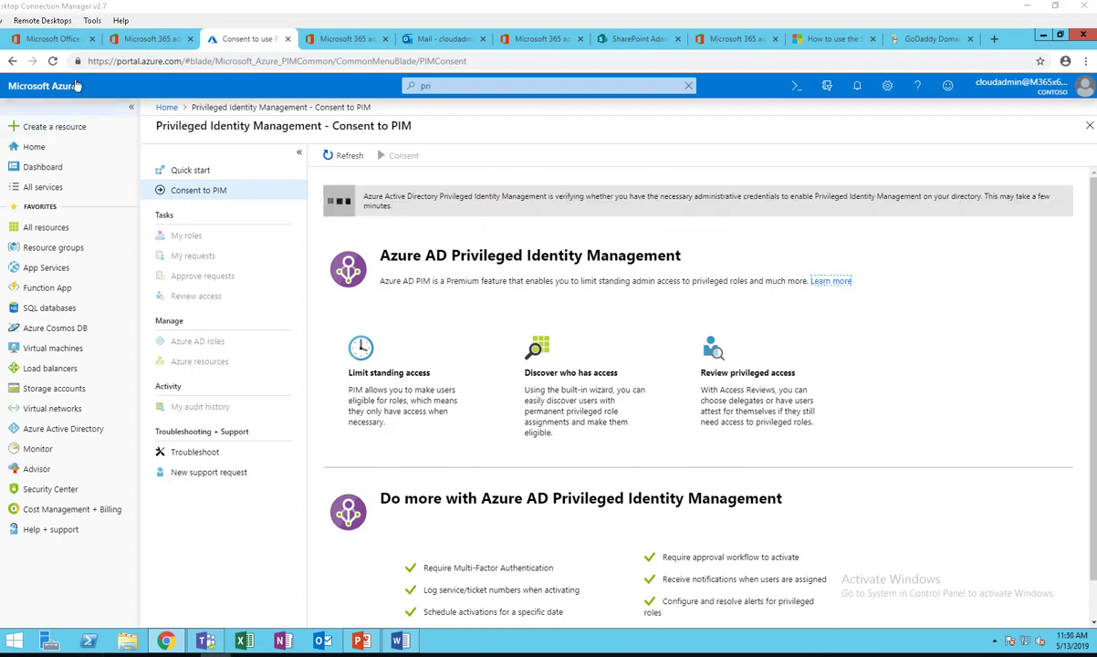
click(53, 60)
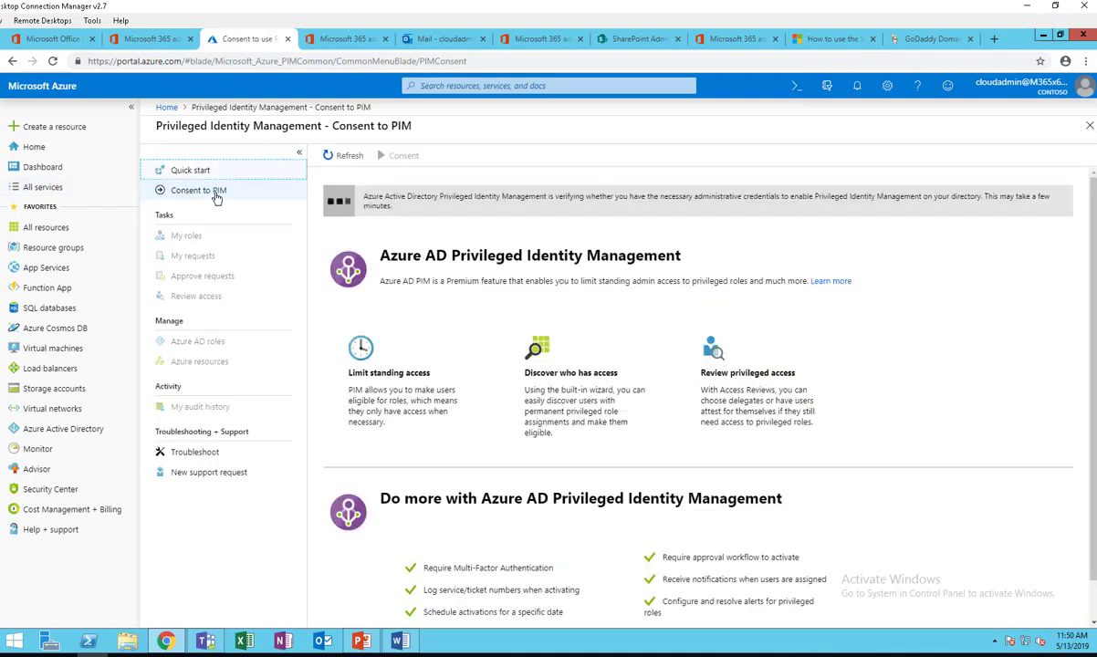
- Refresh the PIM consent status check and begin Azure MFA identity verification
click(370, 194)
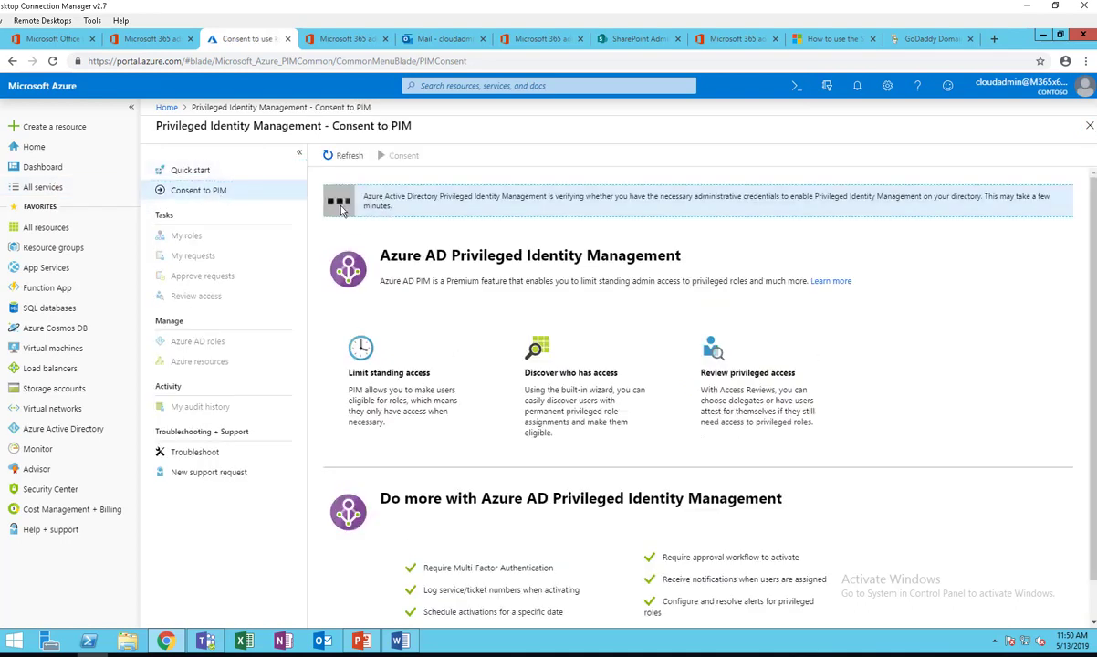
click(223, 182)
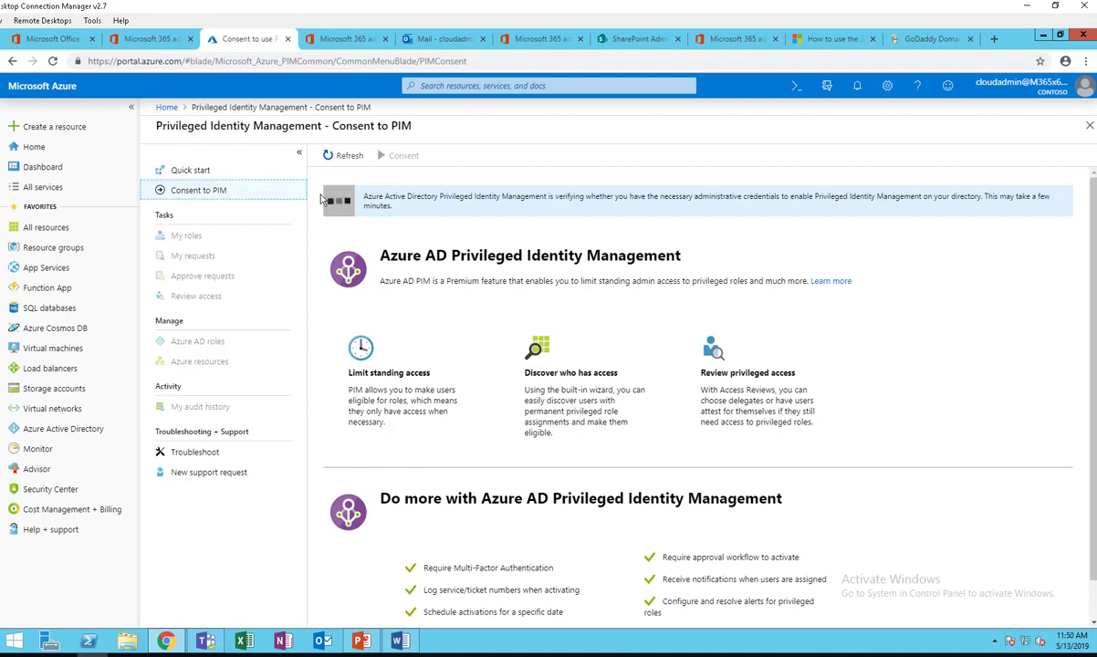
click(346, 155)
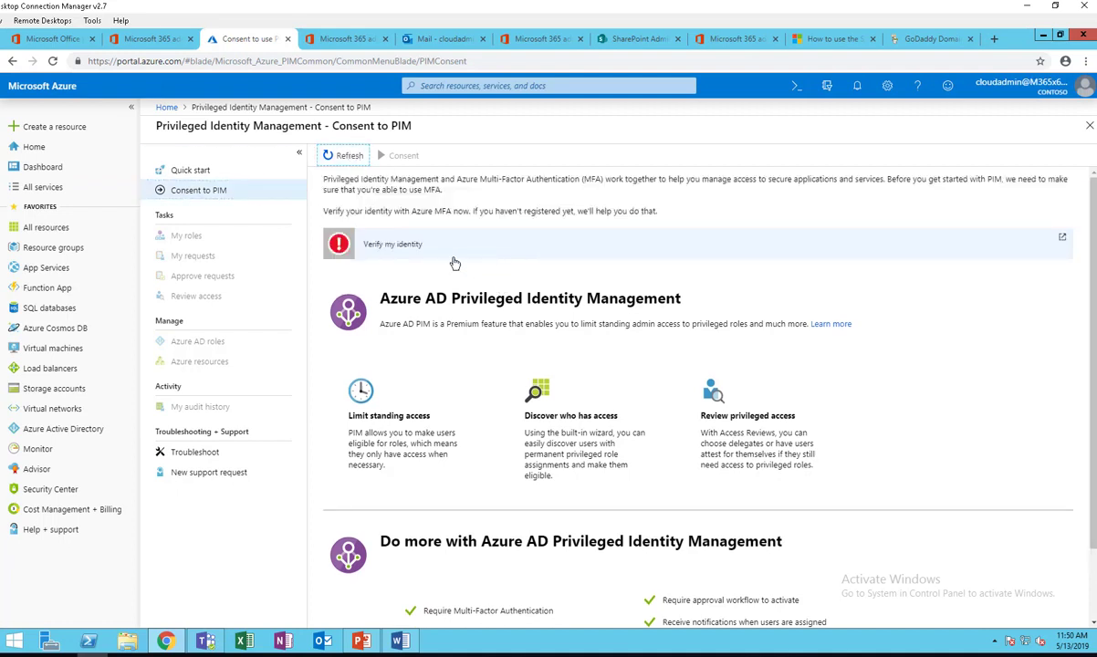
click(375, 253)
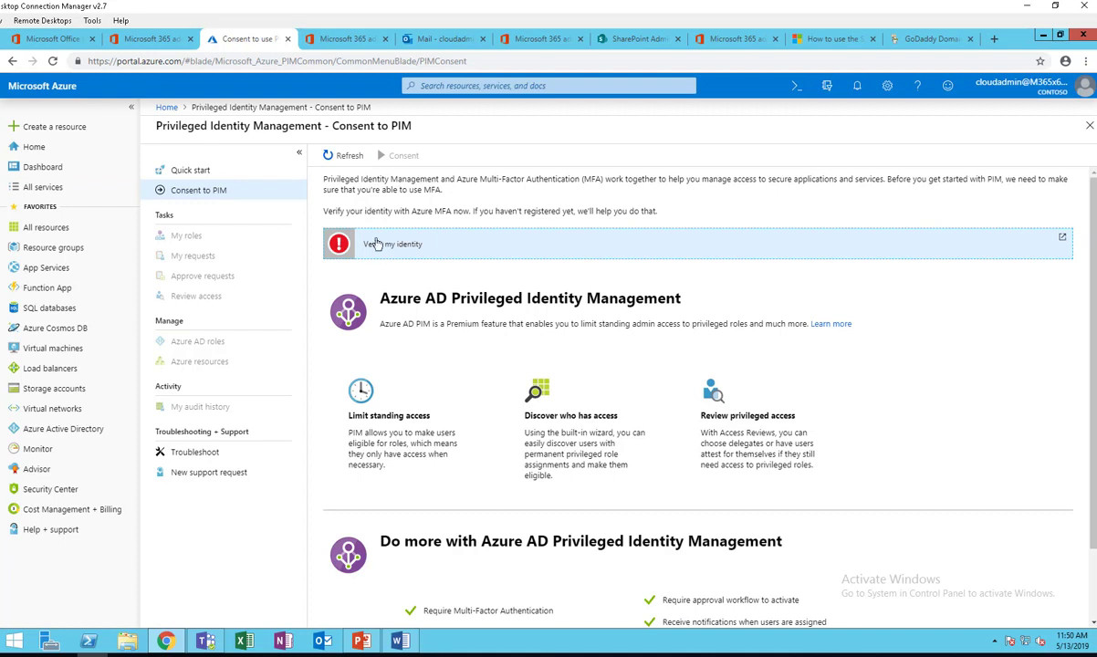
drag(374, 244, 336, 190)
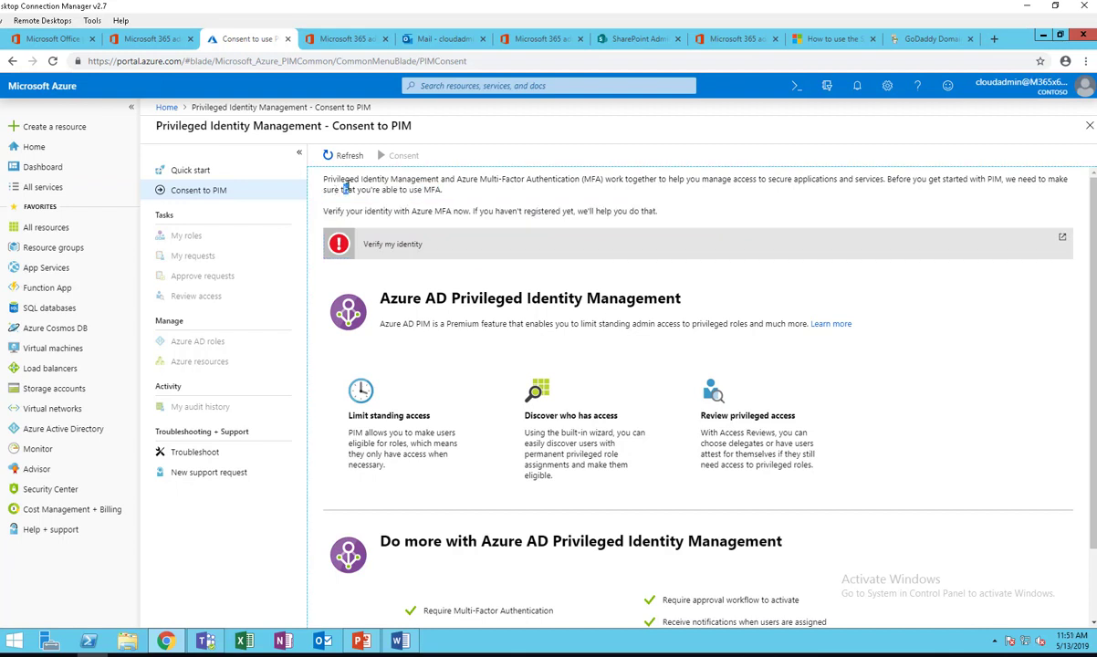
click(350, 248)
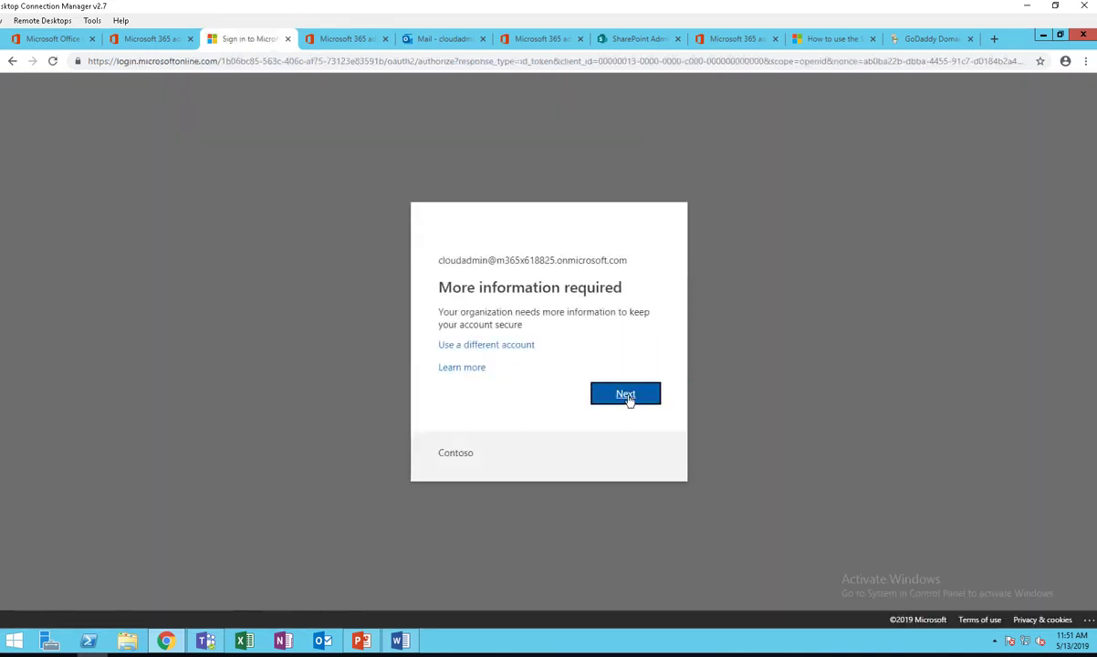
- Register an authentication phone with United States (+1) and request the verification text
click(626, 395)
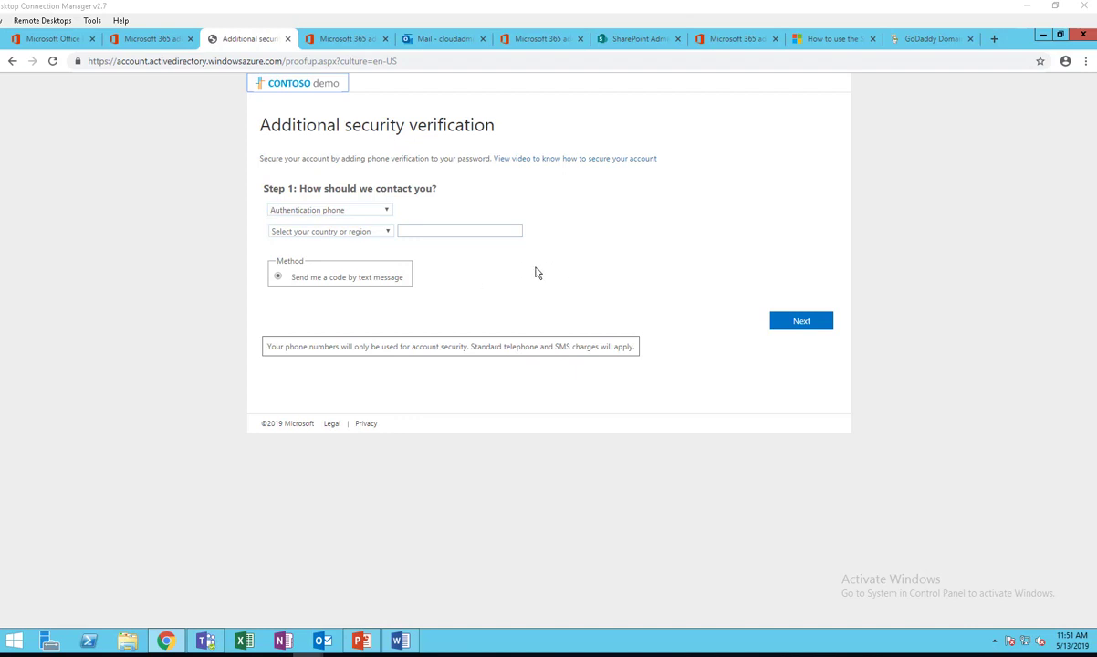
click(344, 210)
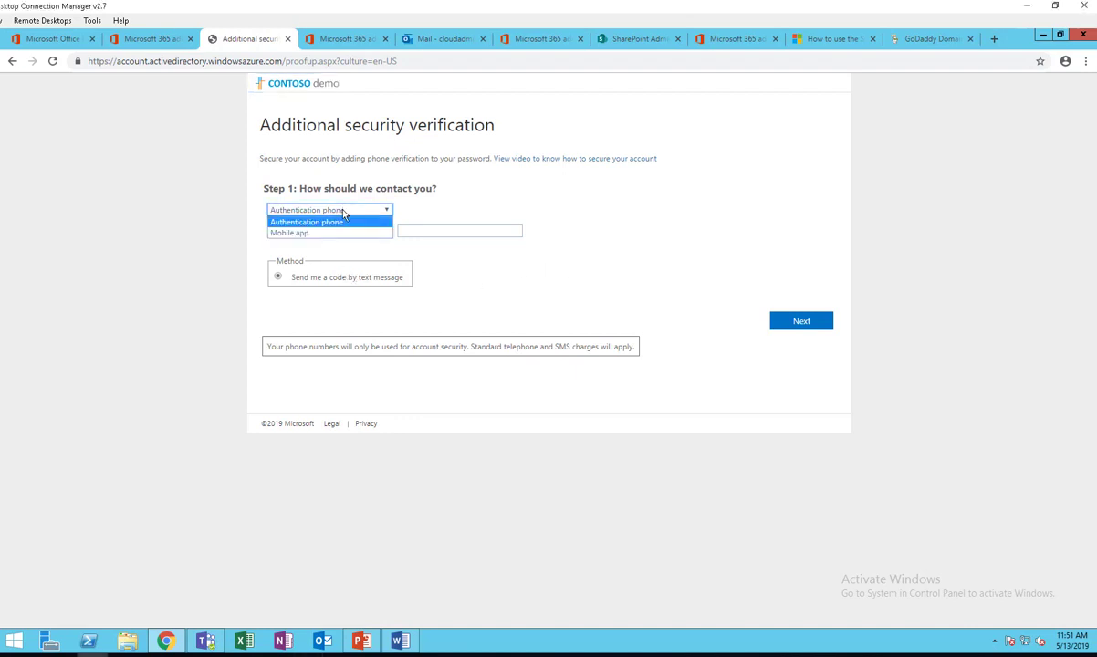
click(342, 212)
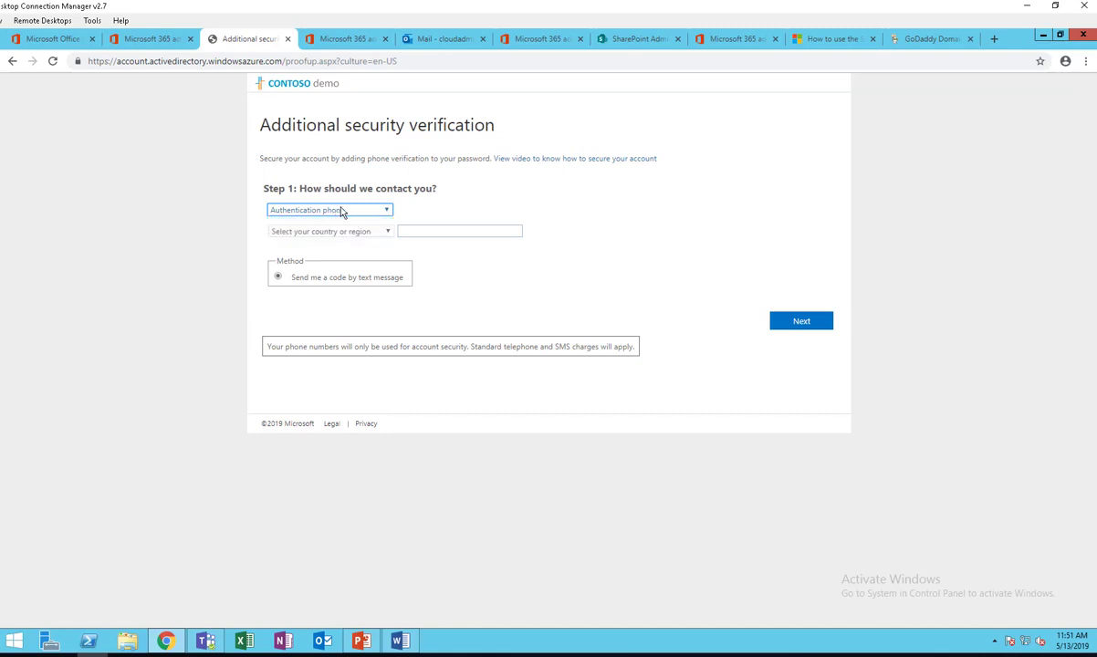
click(423, 230)
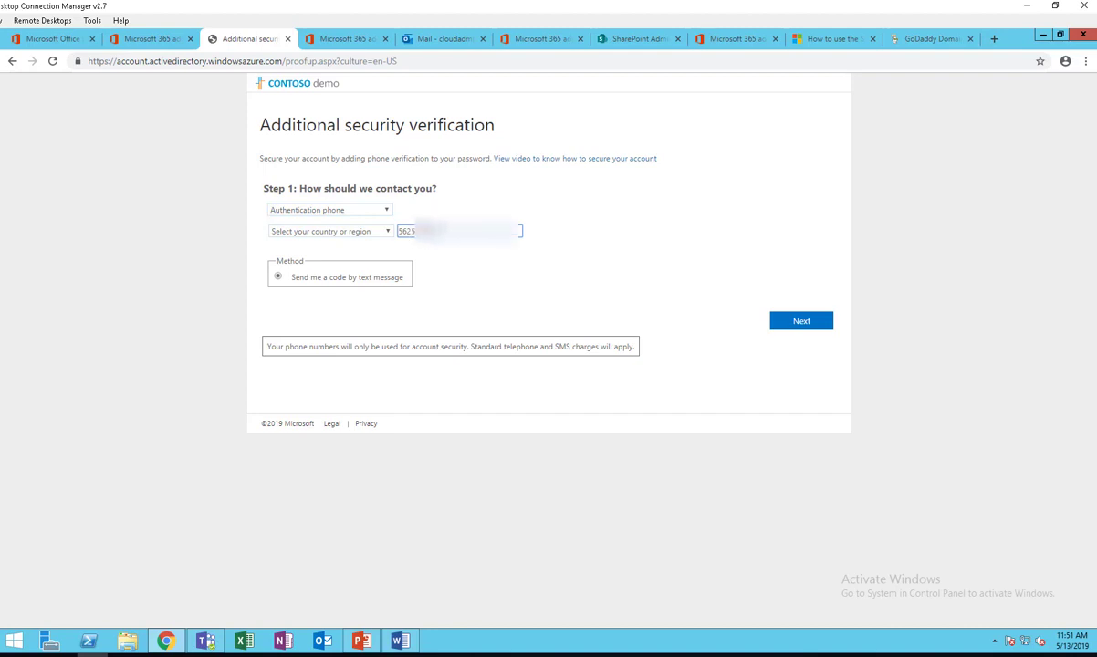
click(801, 320)
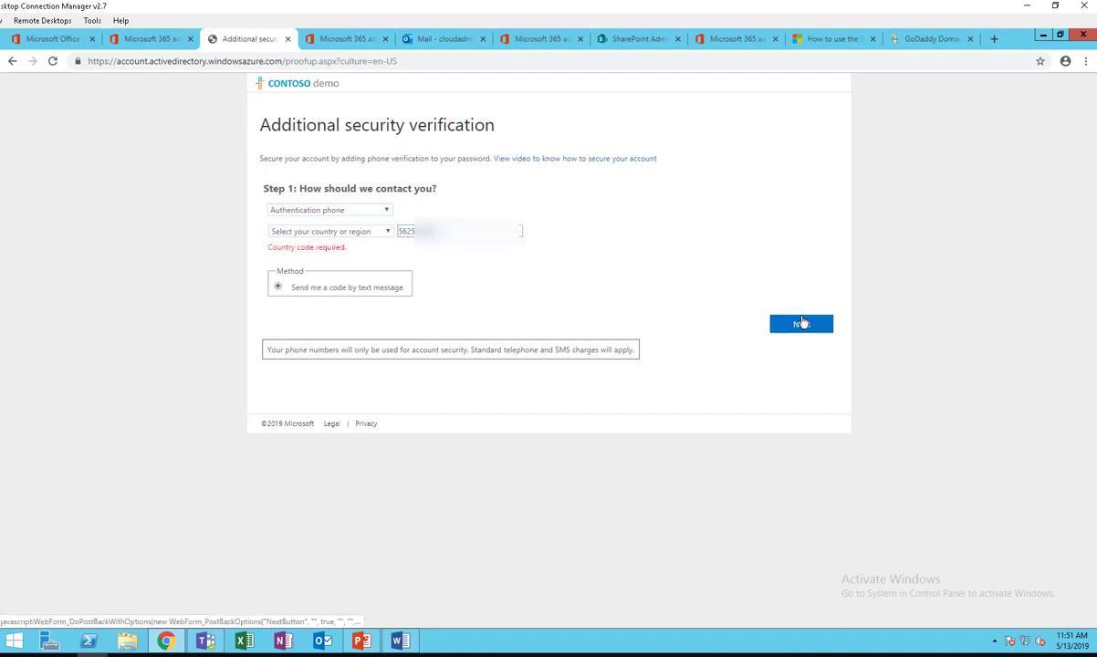
click(320, 233)
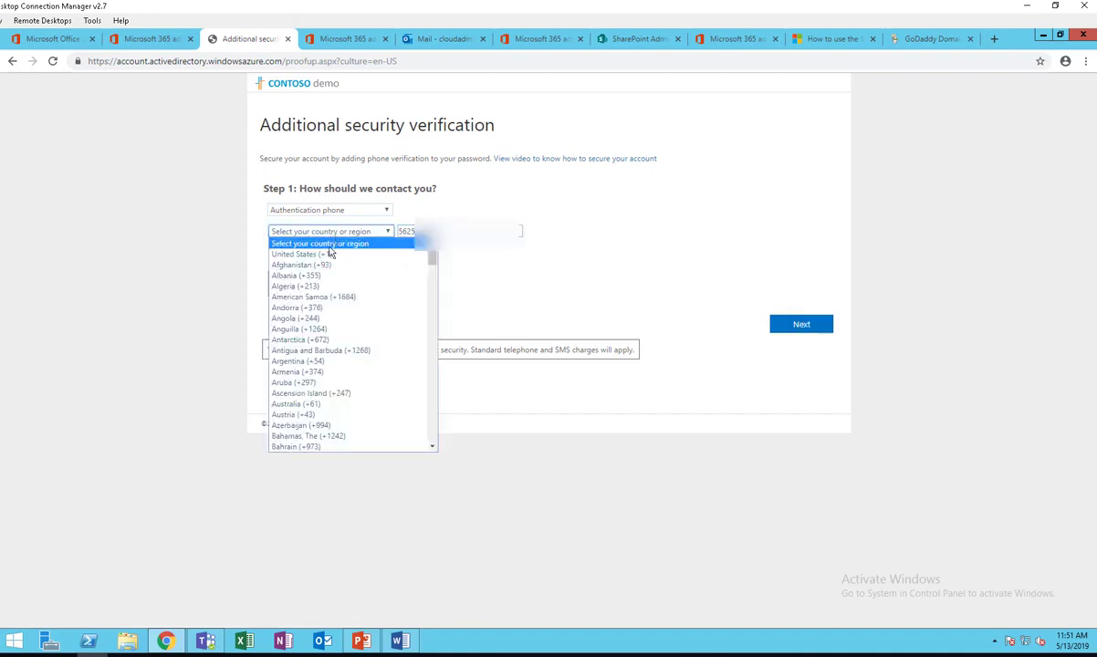
click(326, 255)
click(783, 323)
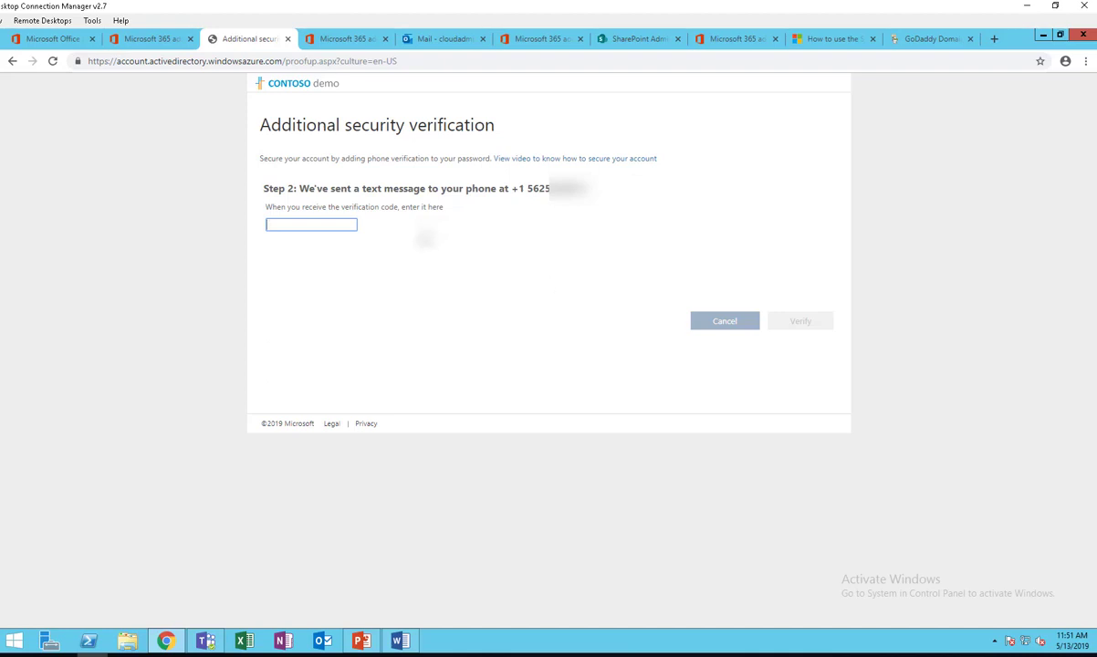
- Enter the texted verification code, verify it, and finish the security setup
click(299, 218)
click(298, 222)
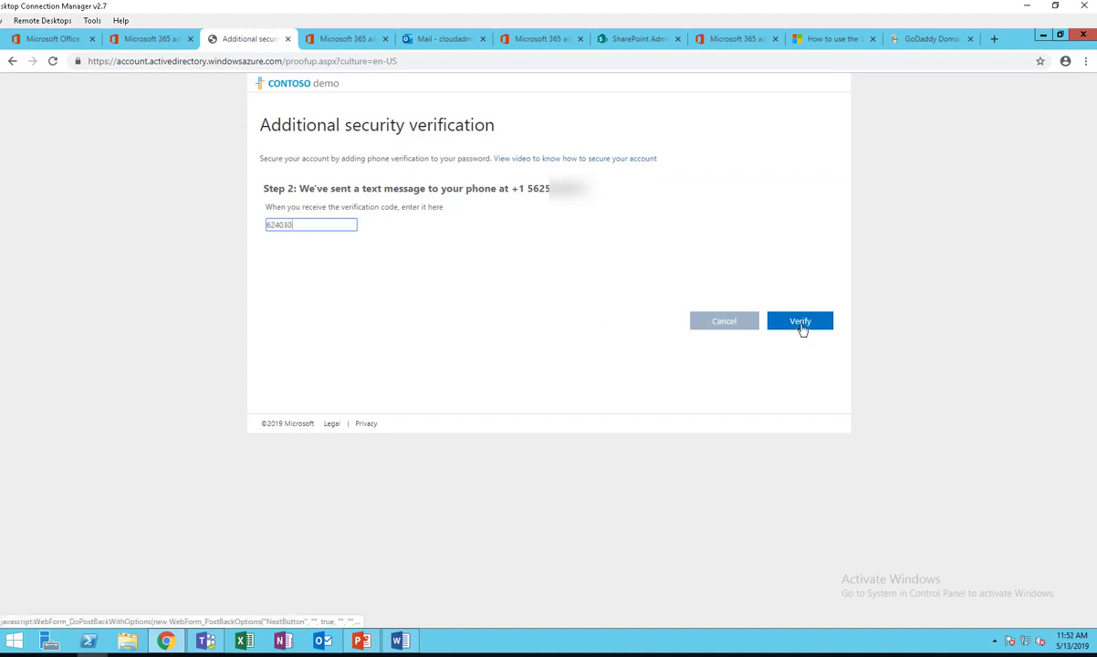
click(800, 324)
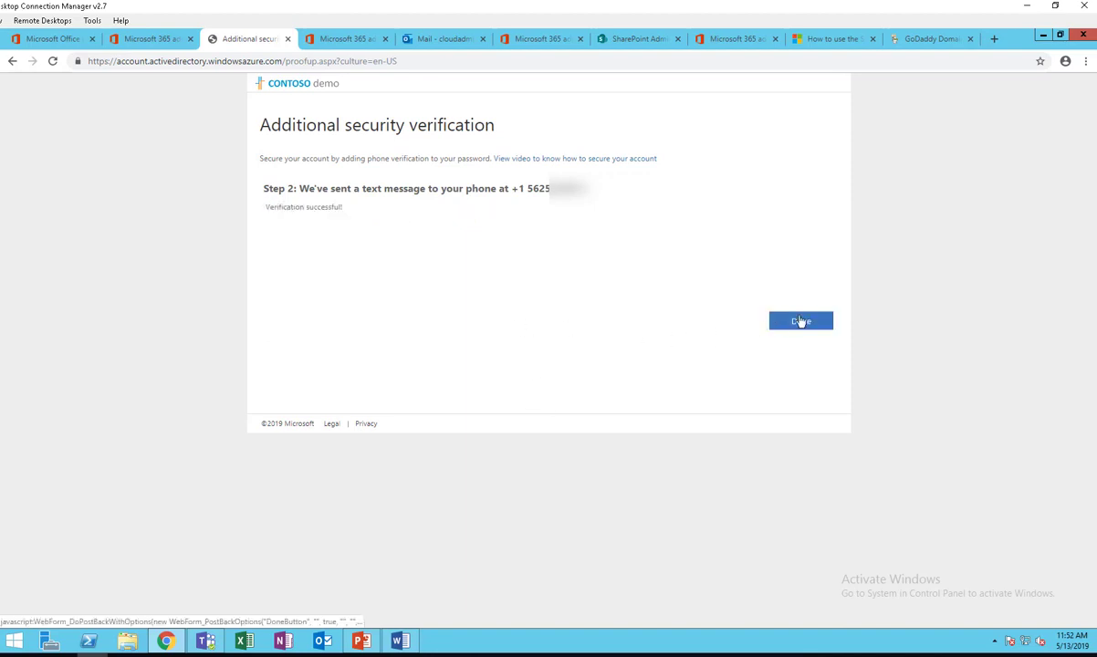
click(800, 321)
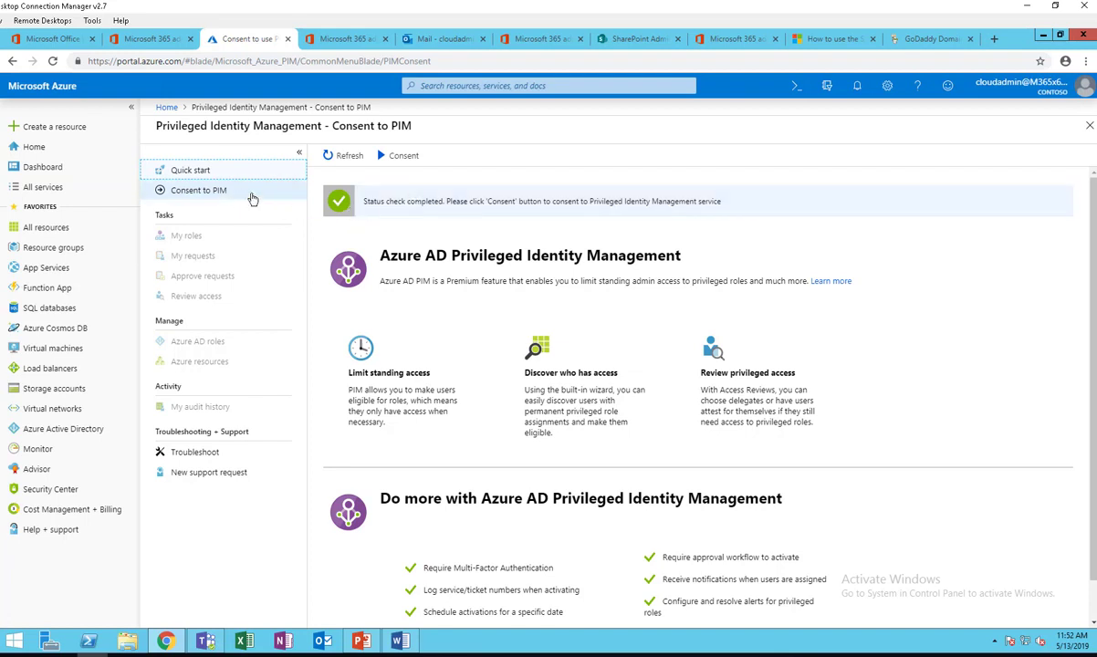
- On Consent to PIM, consent to Privileged Identity Management and confirm with Yes
click(395, 204)
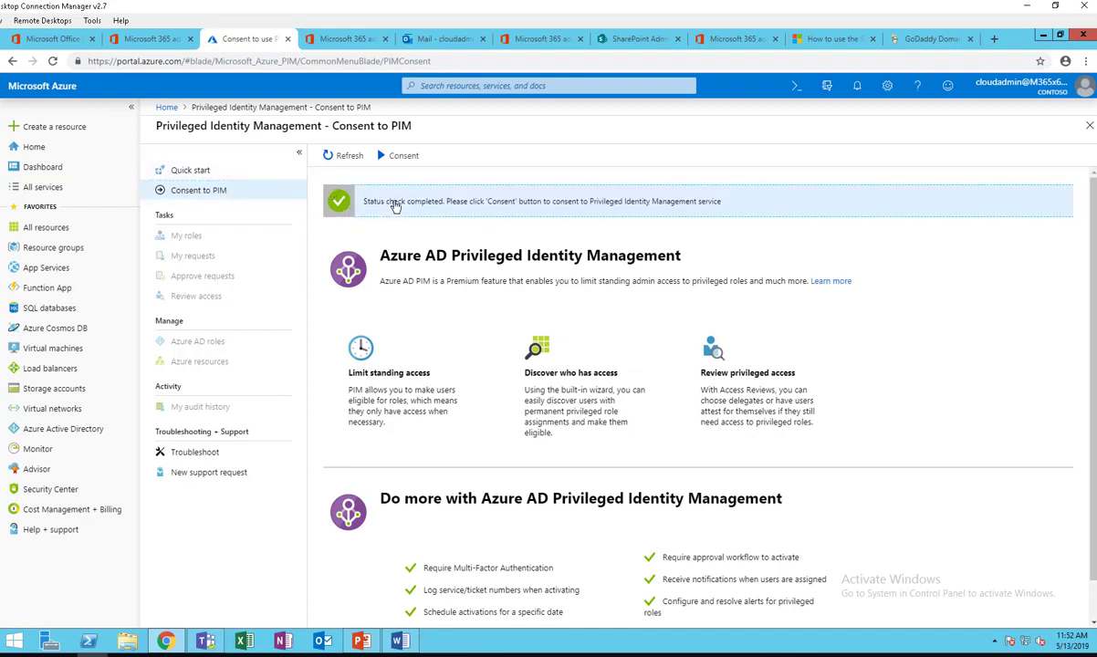
click(213, 193)
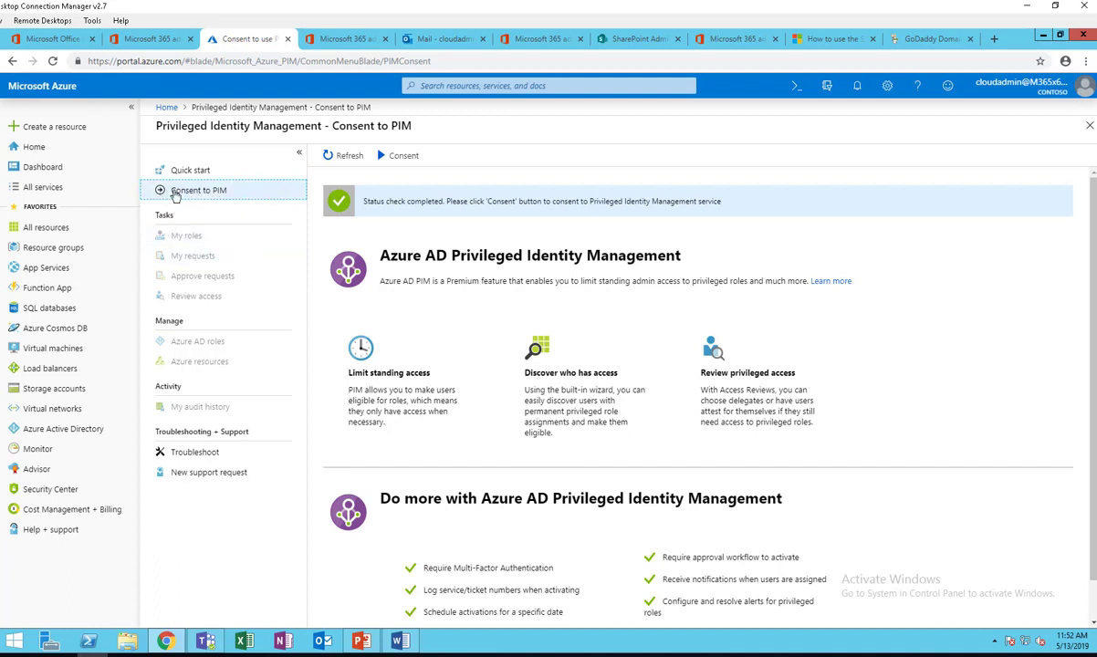
click(205, 173)
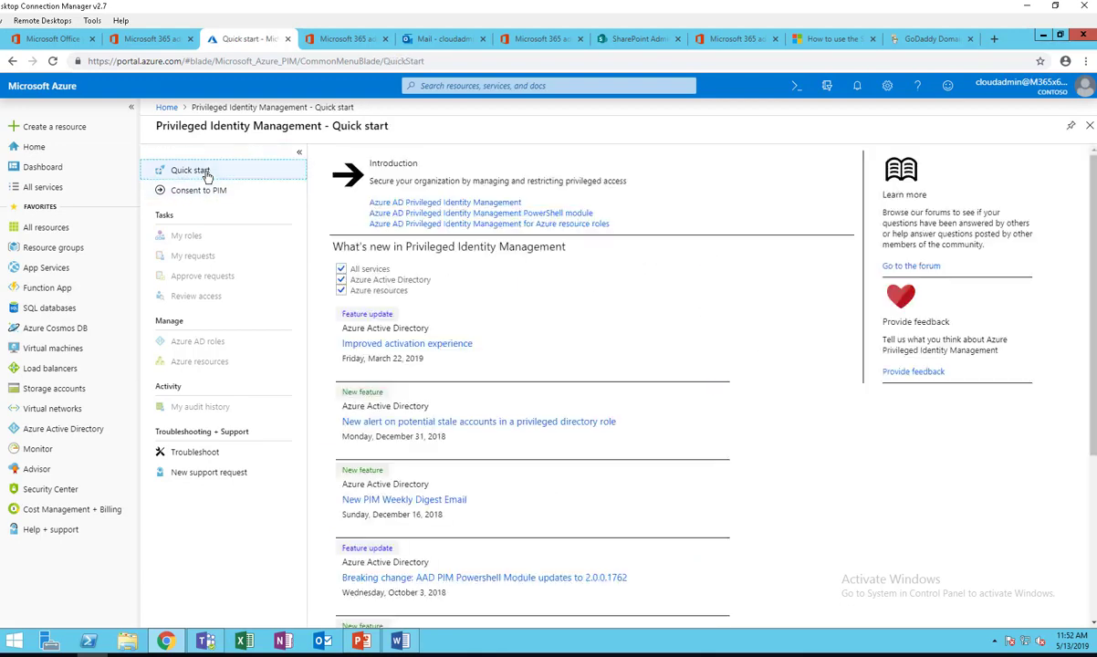
click(200, 187)
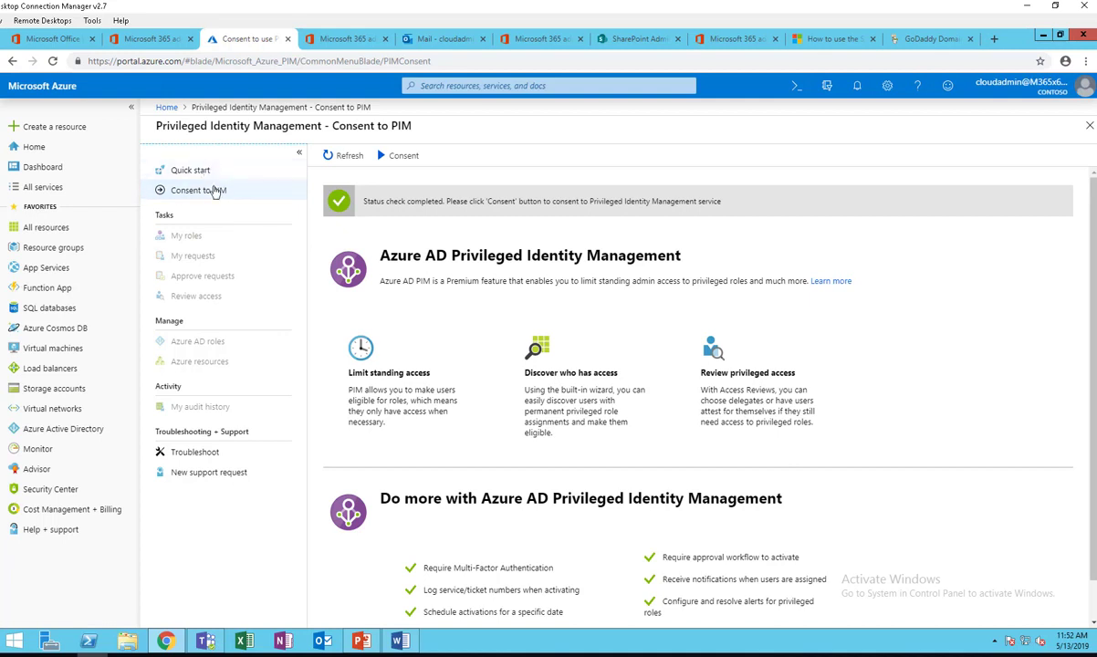
click(215, 191)
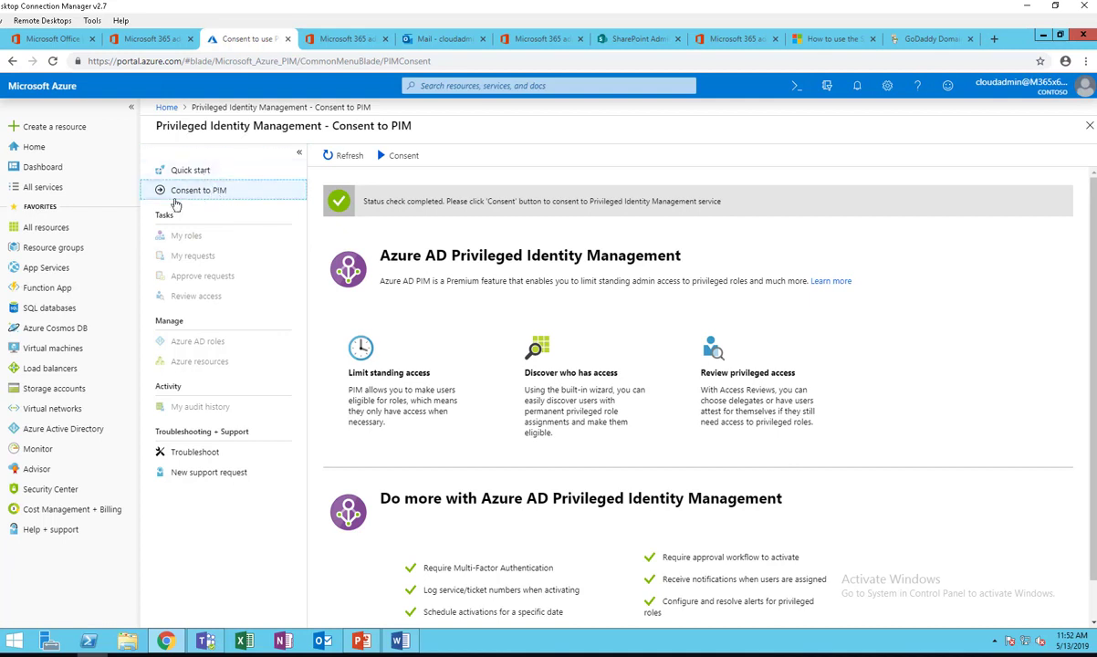
click(404, 161)
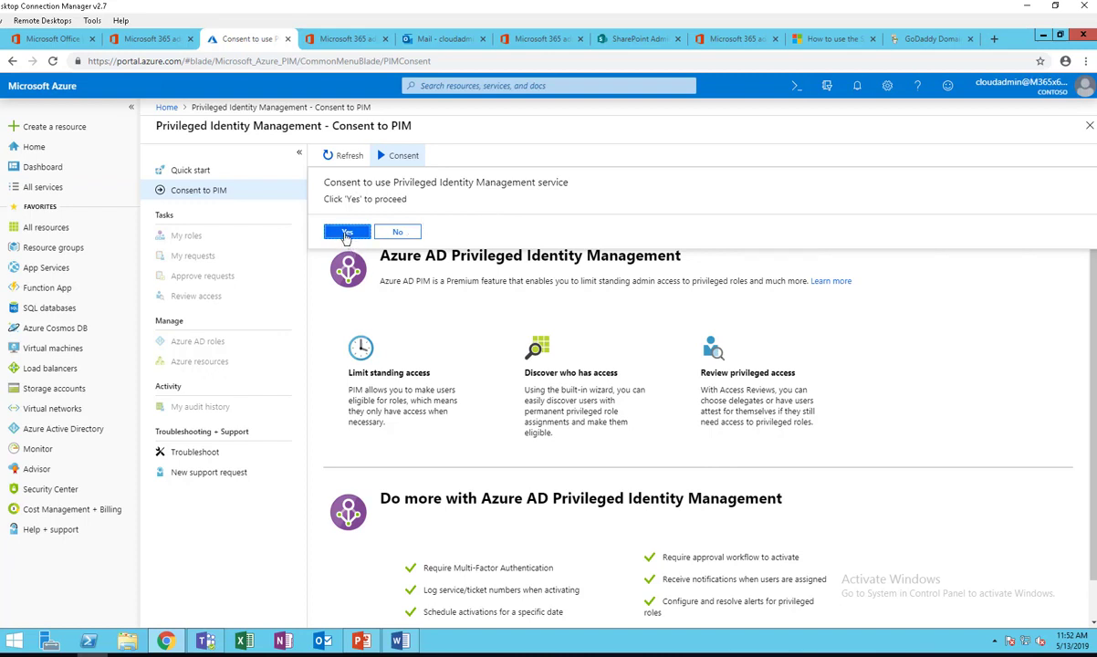
click(345, 234)
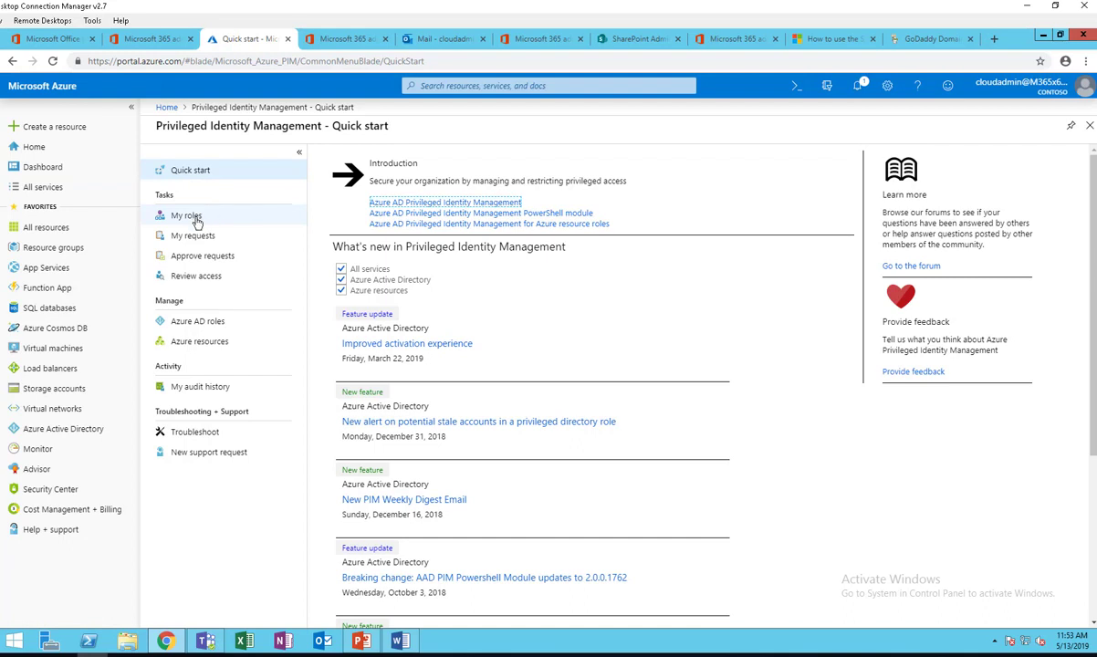
- Sign up for PIM for Azure AD roles from My roles, confirm Yes, and close the blade
click(194, 219)
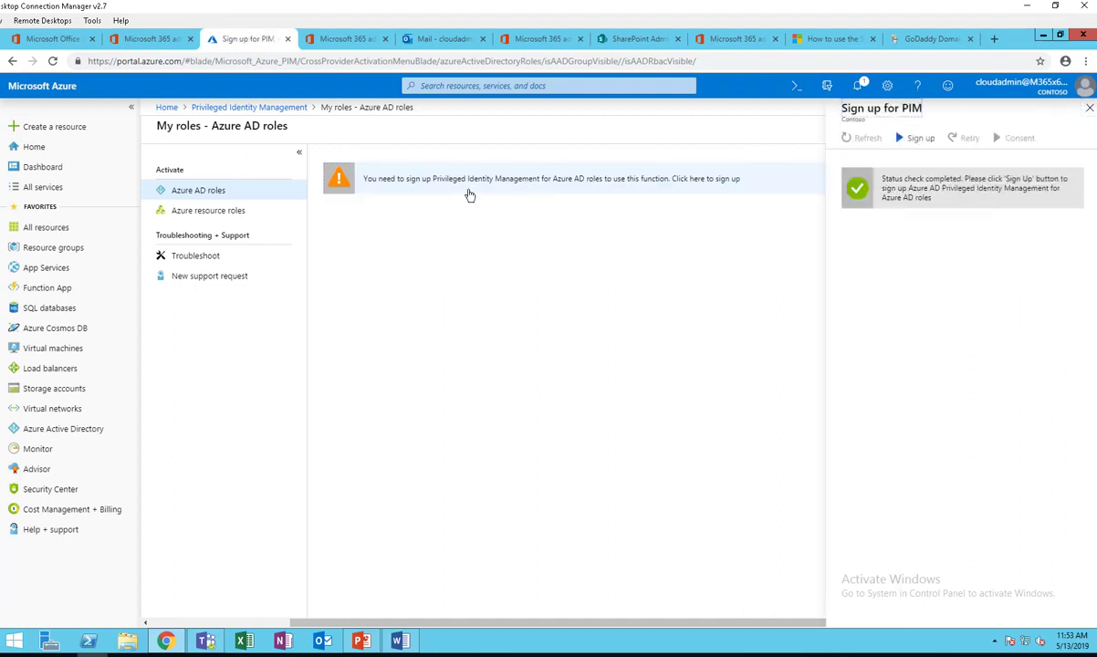
click(883, 194)
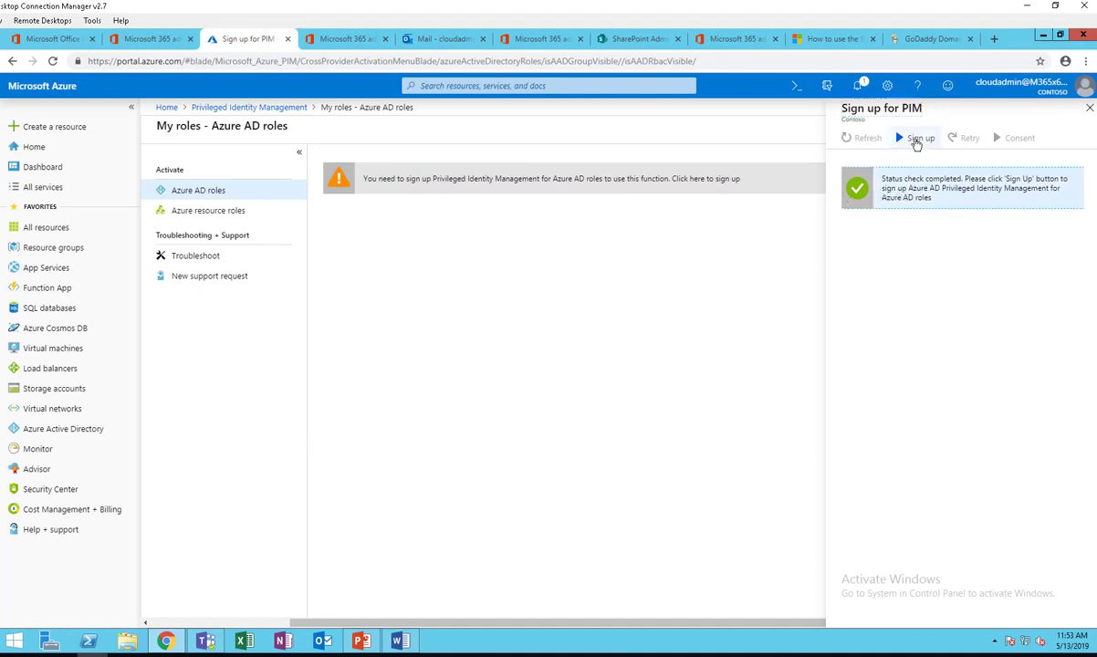
click(918, 144)
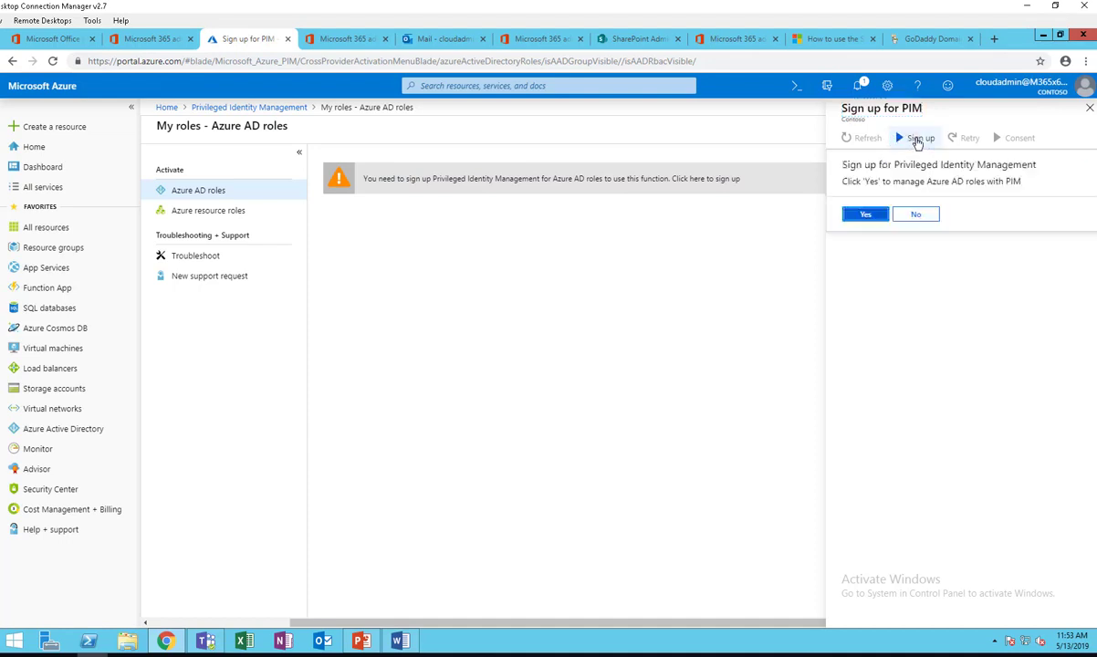
click(867, 217)
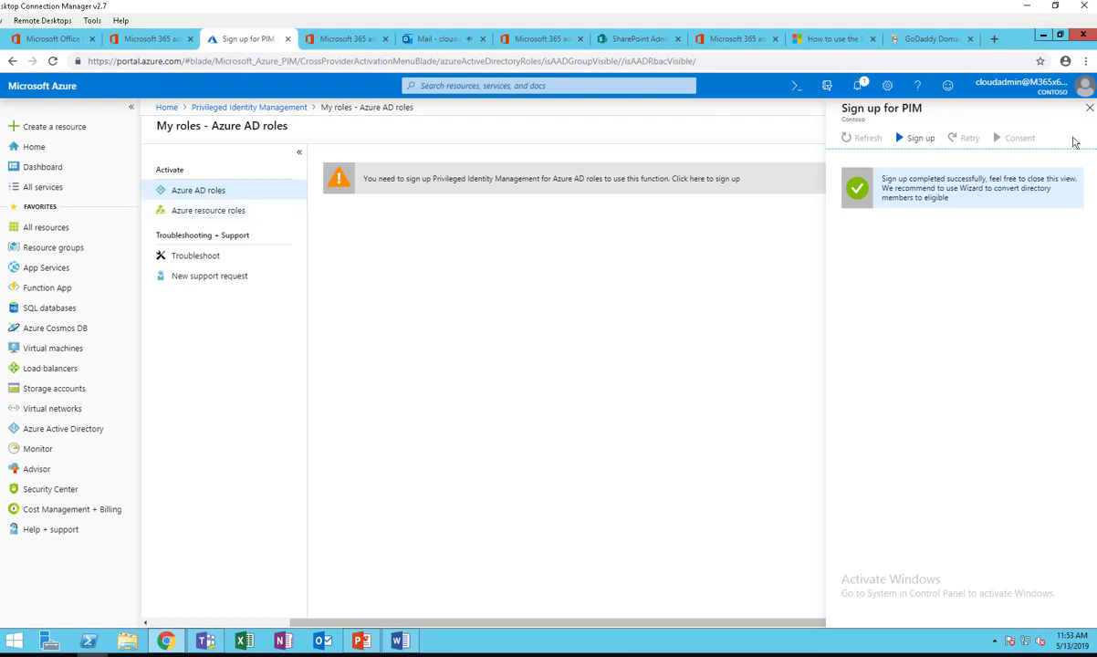
click(1090, 111)
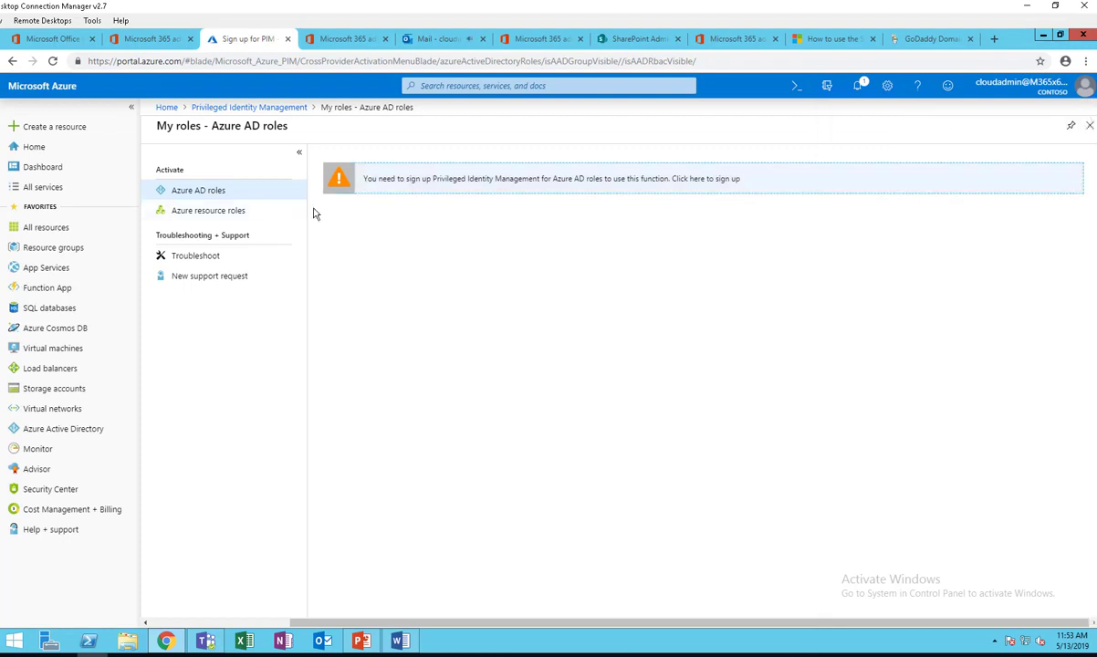
click(192, 188)
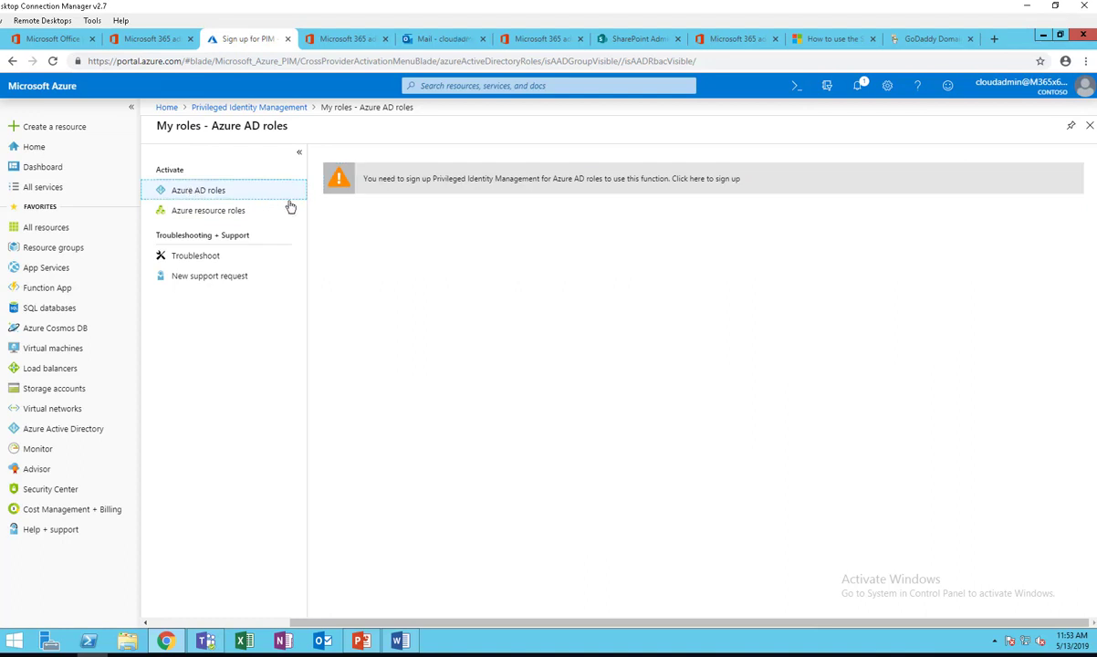
- Review my Azure AD roles: no eligible roles and three permanently active, then view resource roles
click(53, 61)
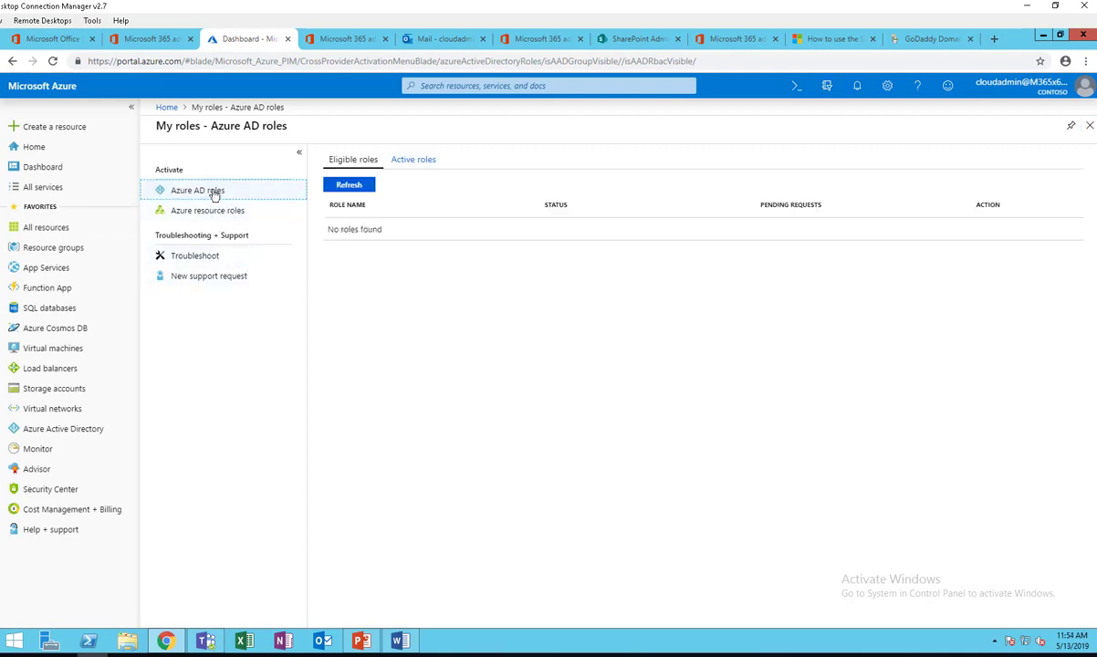
click(409, 162)
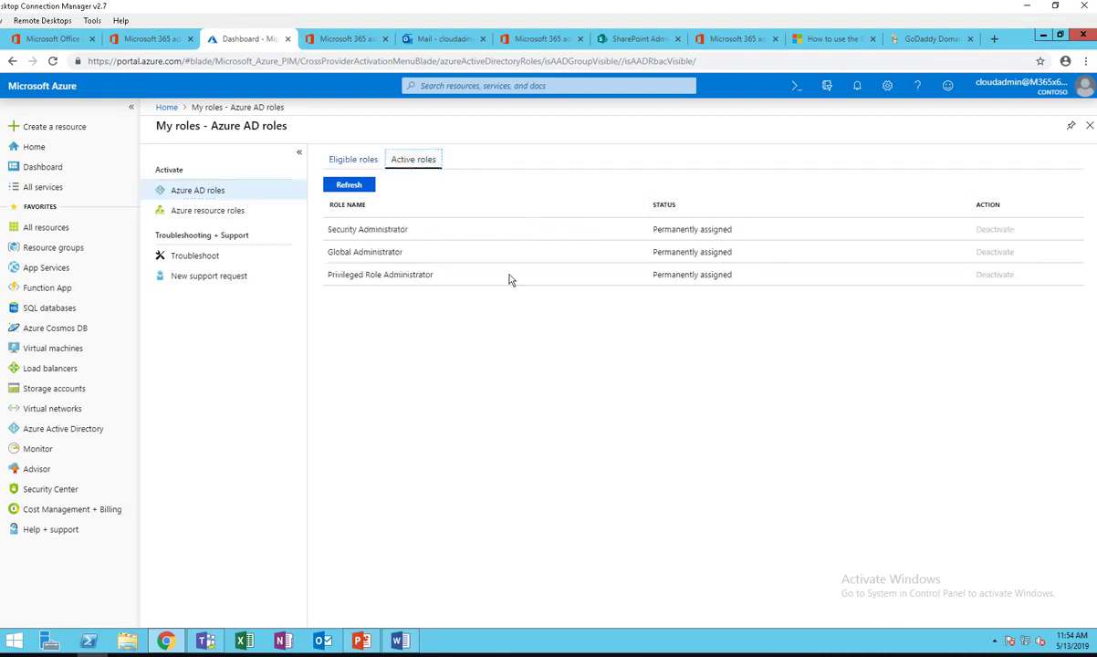
click(334, 159)
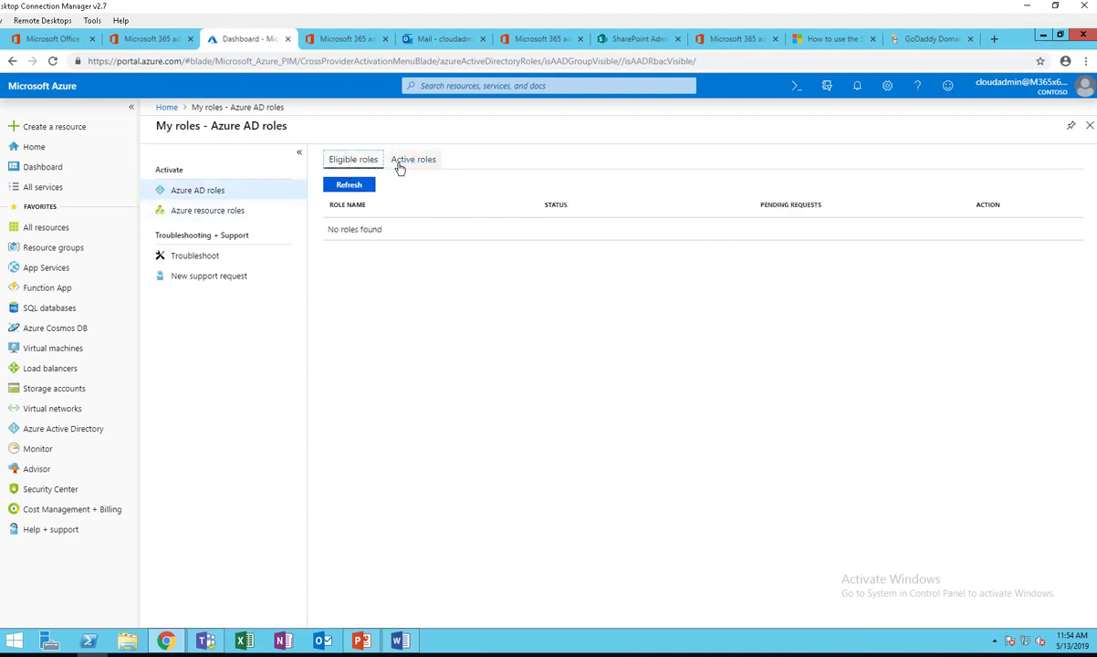
click(399, 162)
click(355, 161)
click(217, 211)
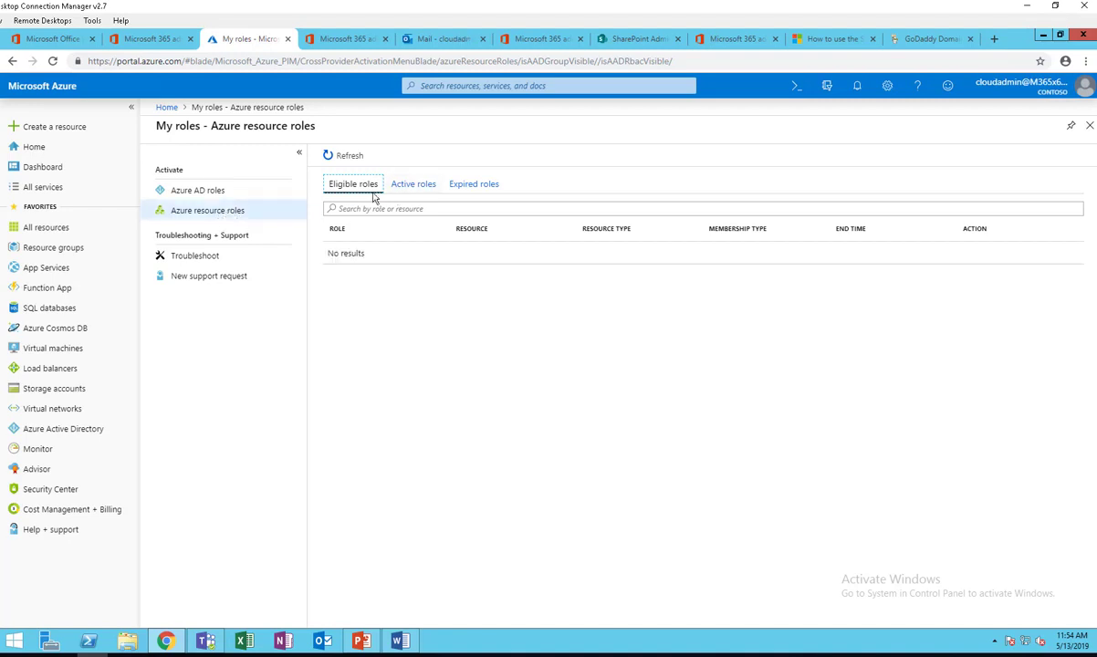
- Check the Active, Expired and Eligible resource role tabs are empty, then return Home
click(404, 189)
click(463, 186)
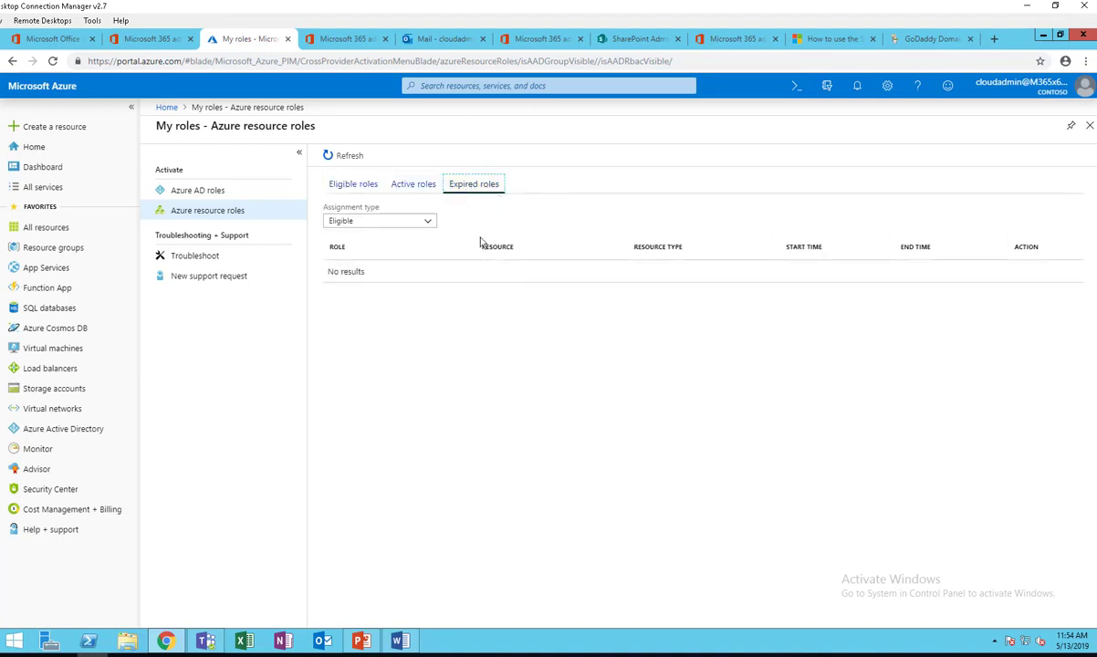
click(413, 186)
click(347, 185)
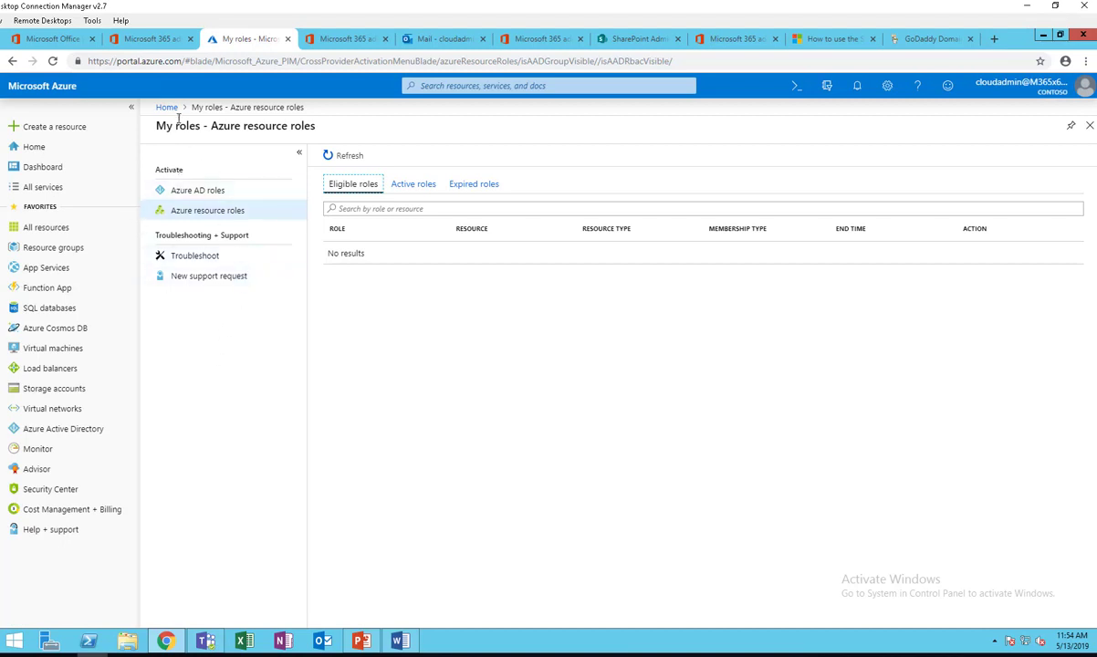
click(168, 109)
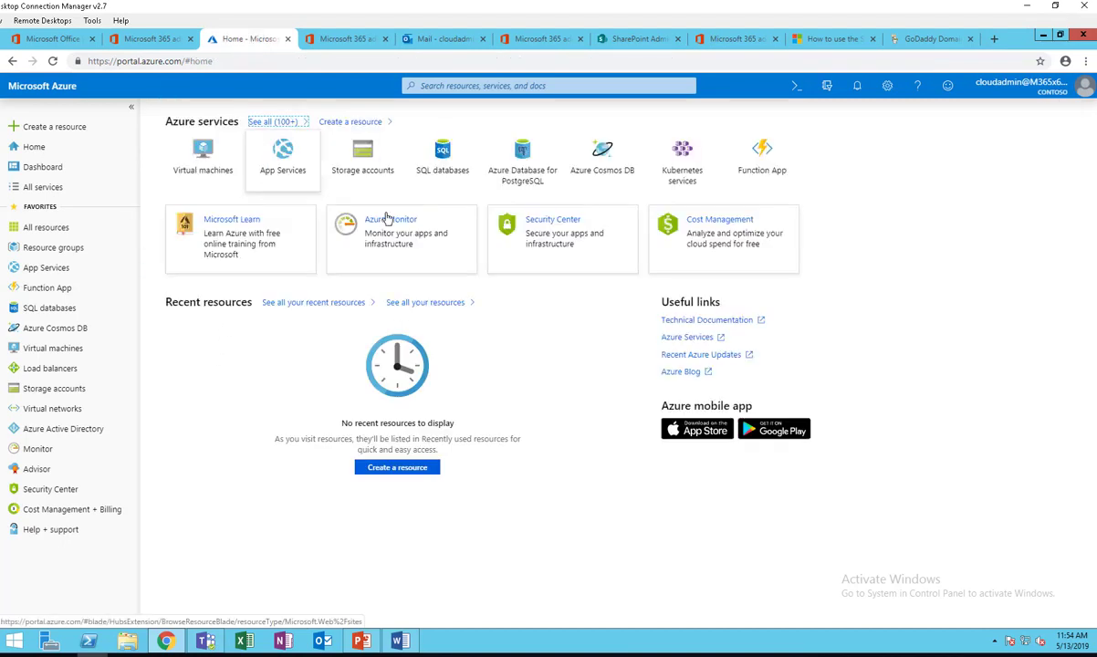
- Search 'pr' to open Privileged Identity Management and look at My roles
click(527, 89)
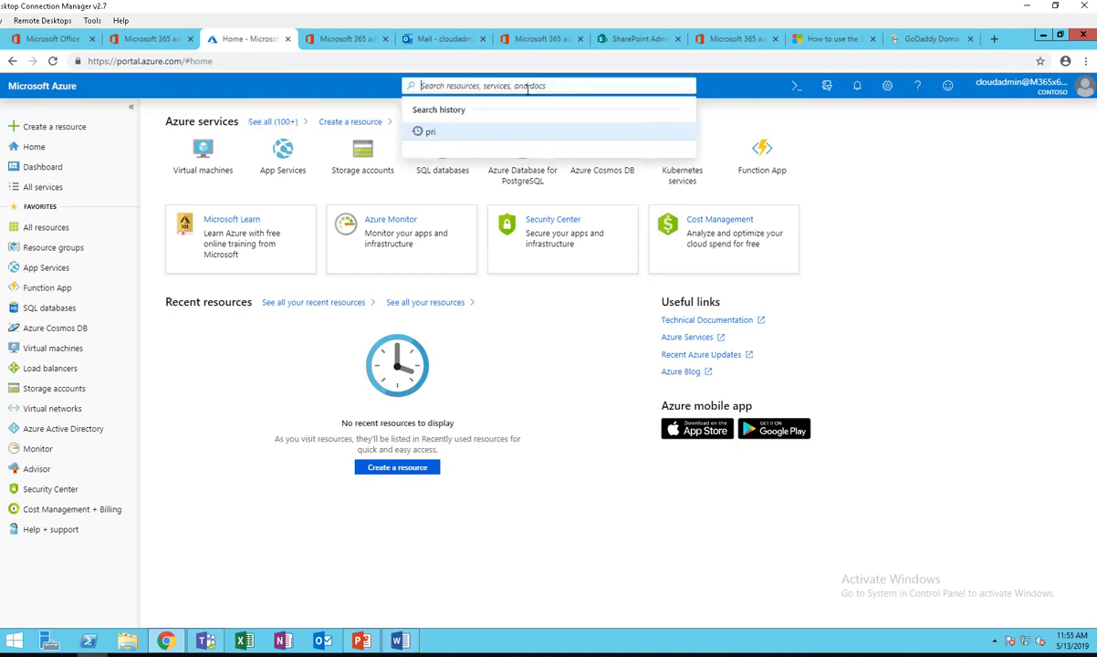
text(pr)
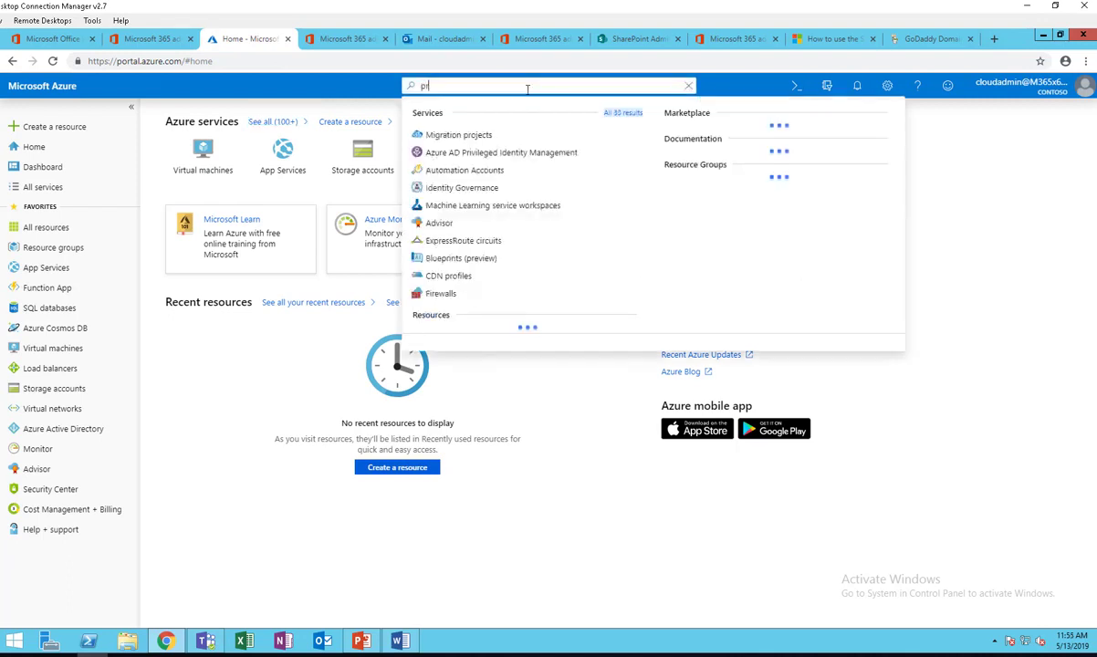
click(538, 153)
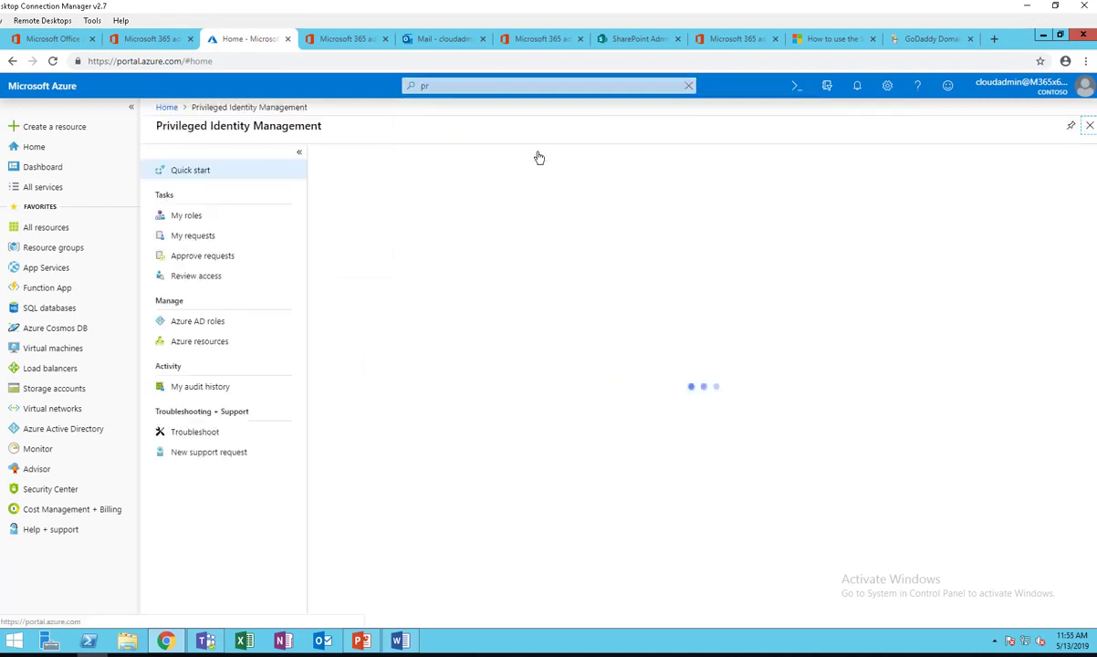
click(187, 215)
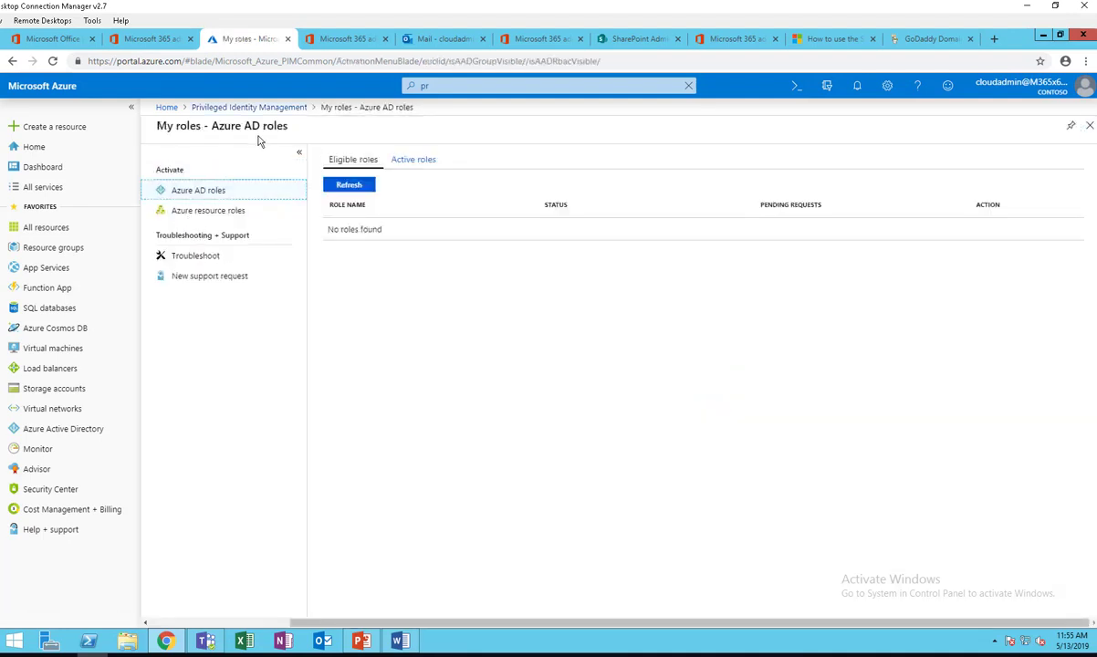
click(271, 109)
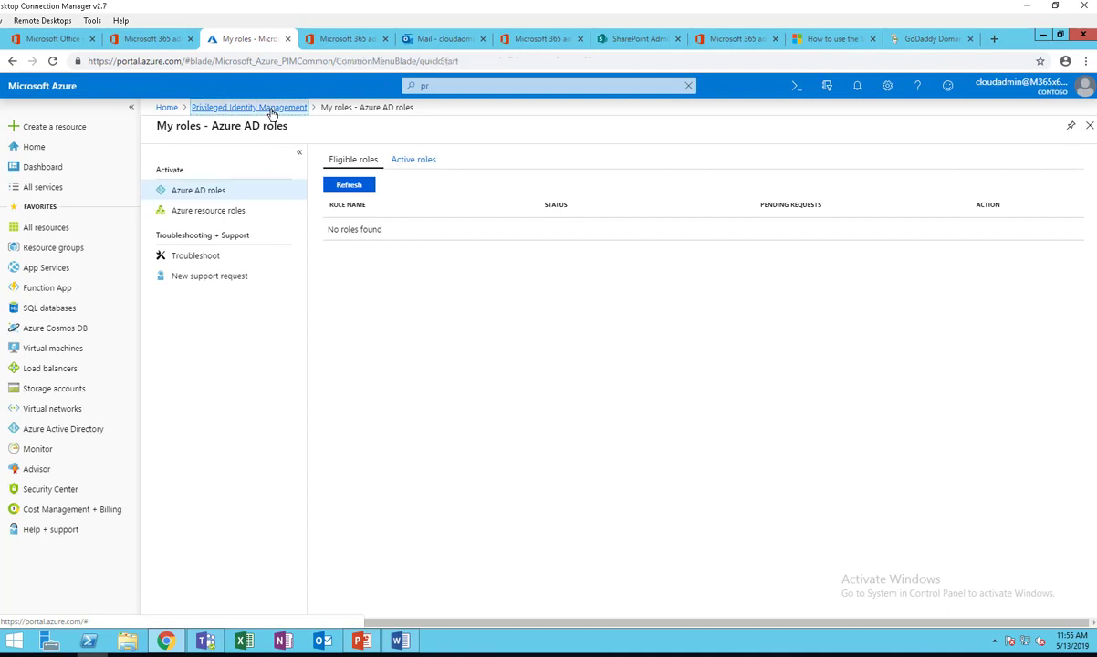
- Check the empty My requests, Approve requests and Review access pages, then open Azure AD roles
click(198, 237)
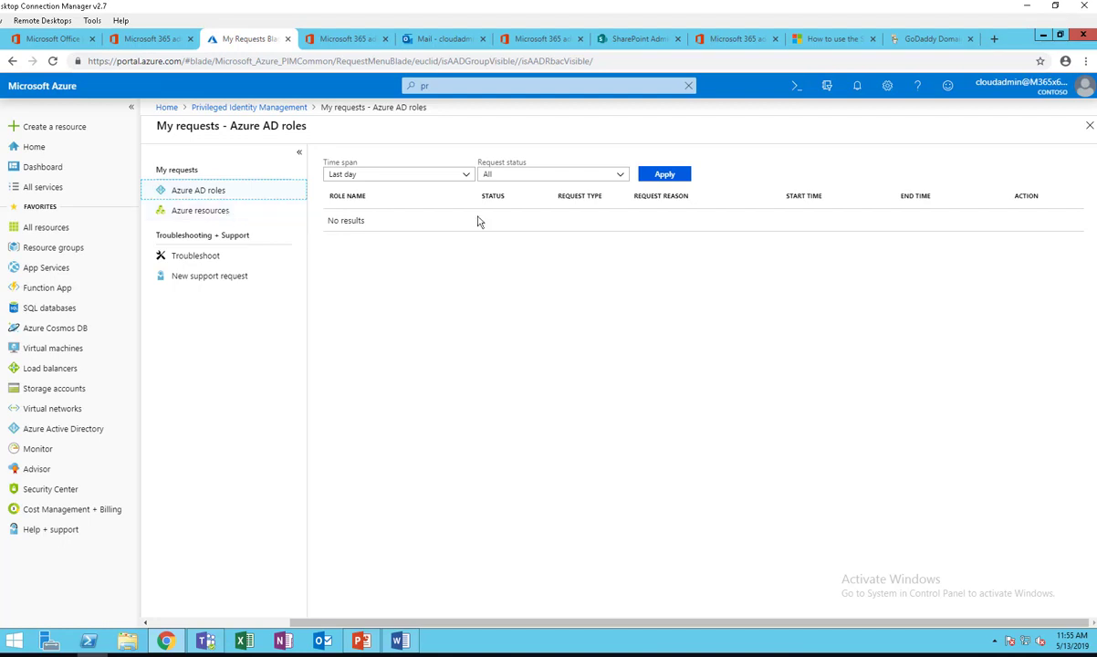
click(246, 107)
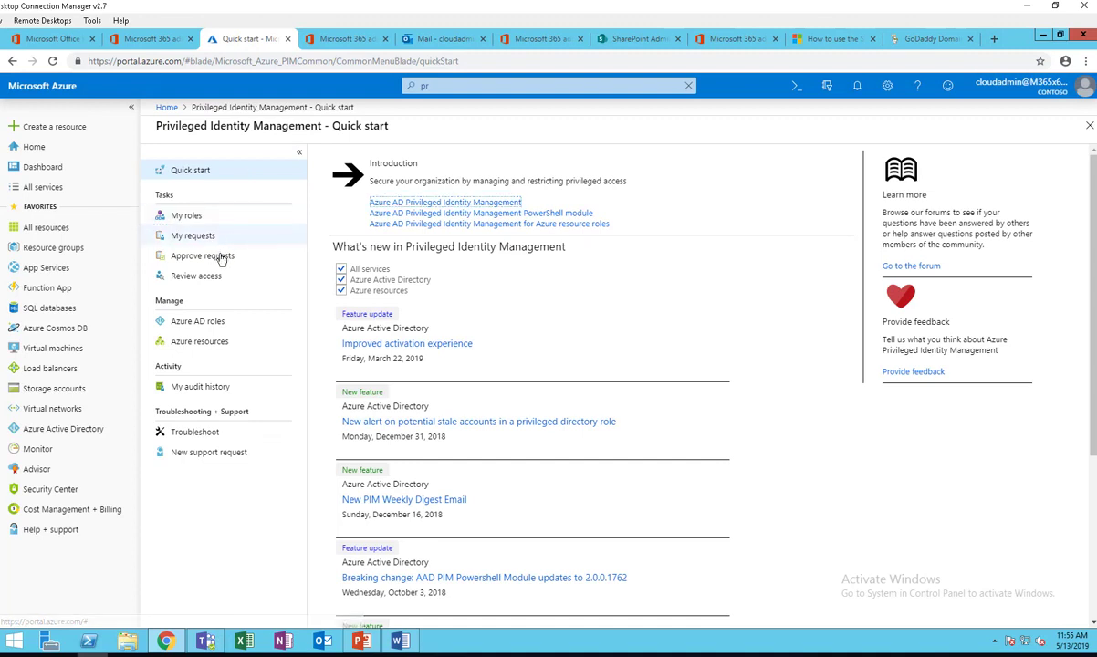
click(203, 256)
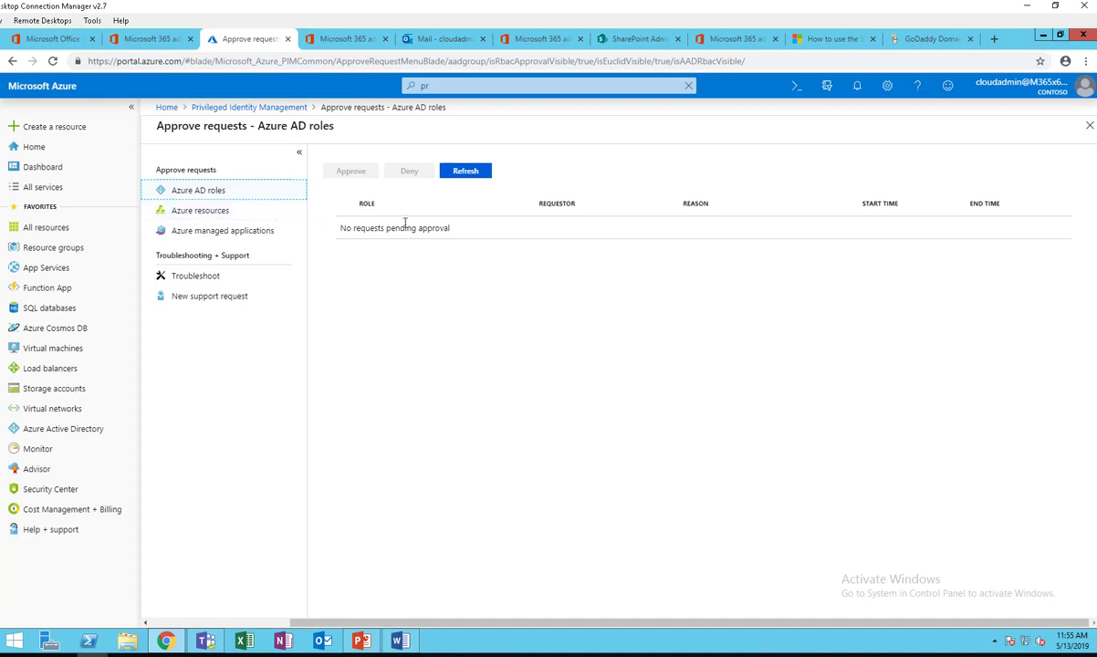
click(264, 107)
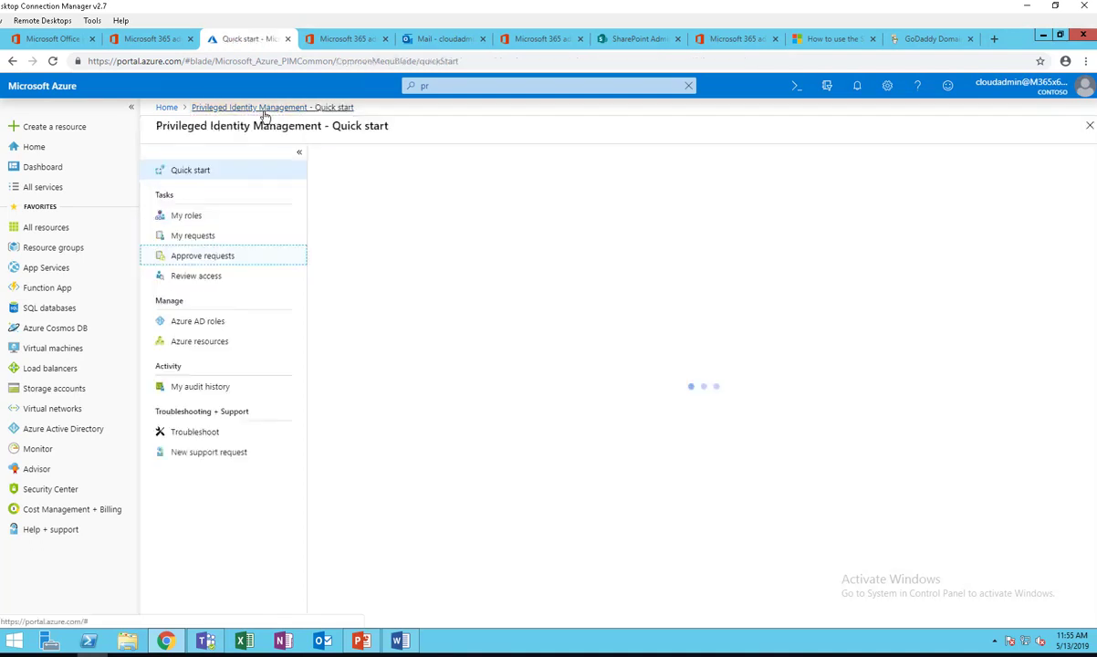
click(196, 275)
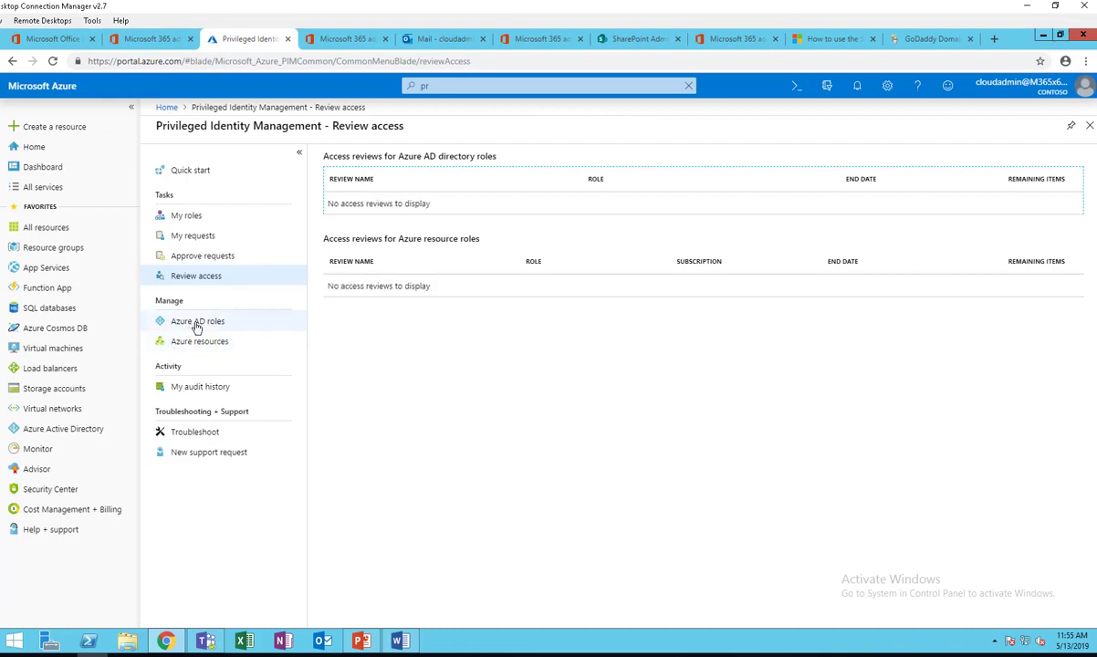
click(196, 326)
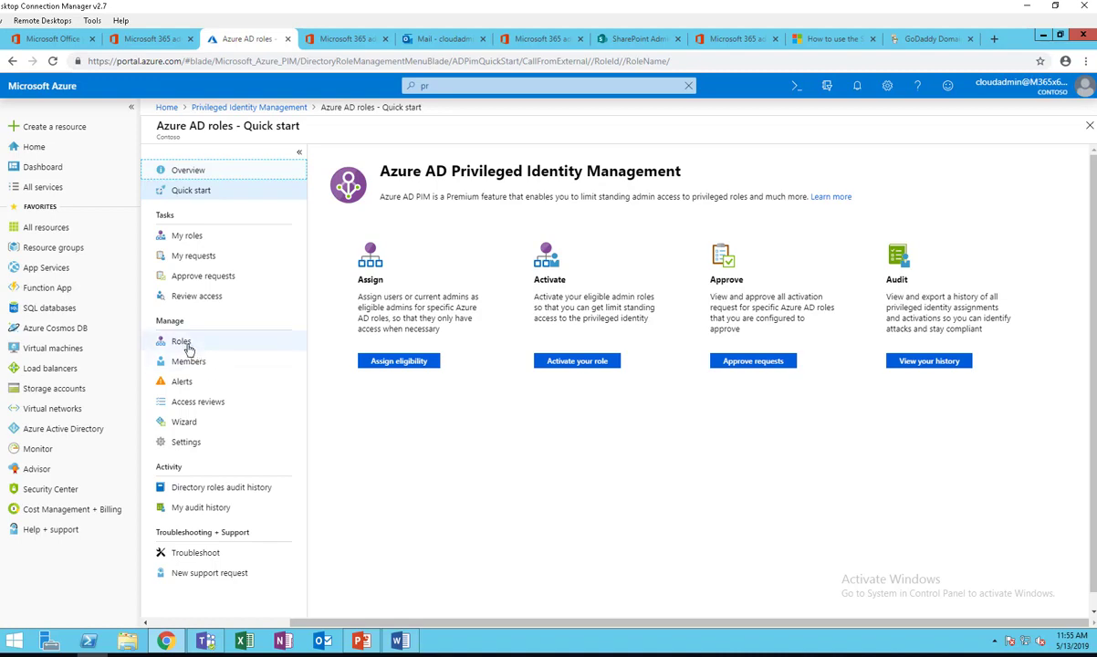
- Browse the Azure AD roles Roles, Members, Access reviews and Alerts pages, then open Settings
click(186, 346)
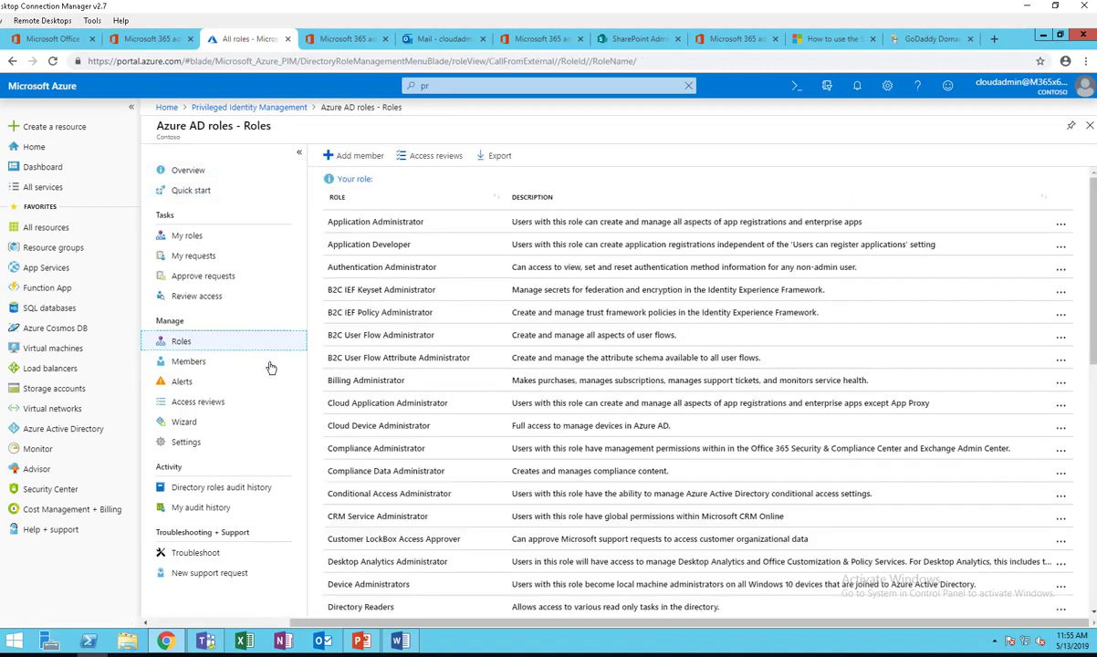
scroll(478, 448, down, 6)
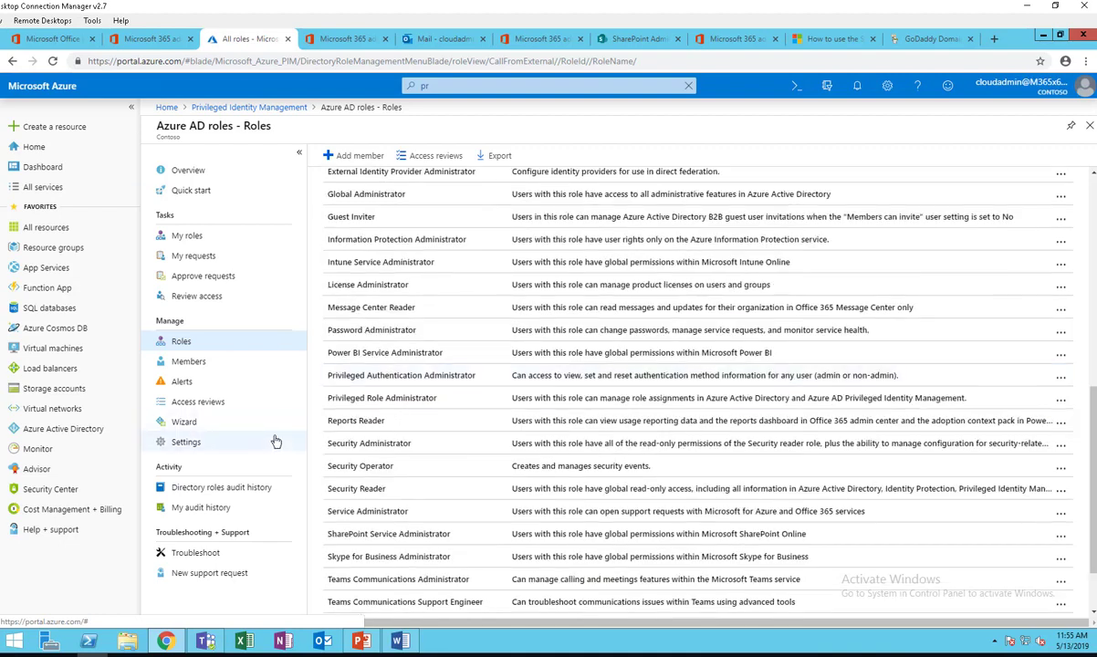
click(191, 361)
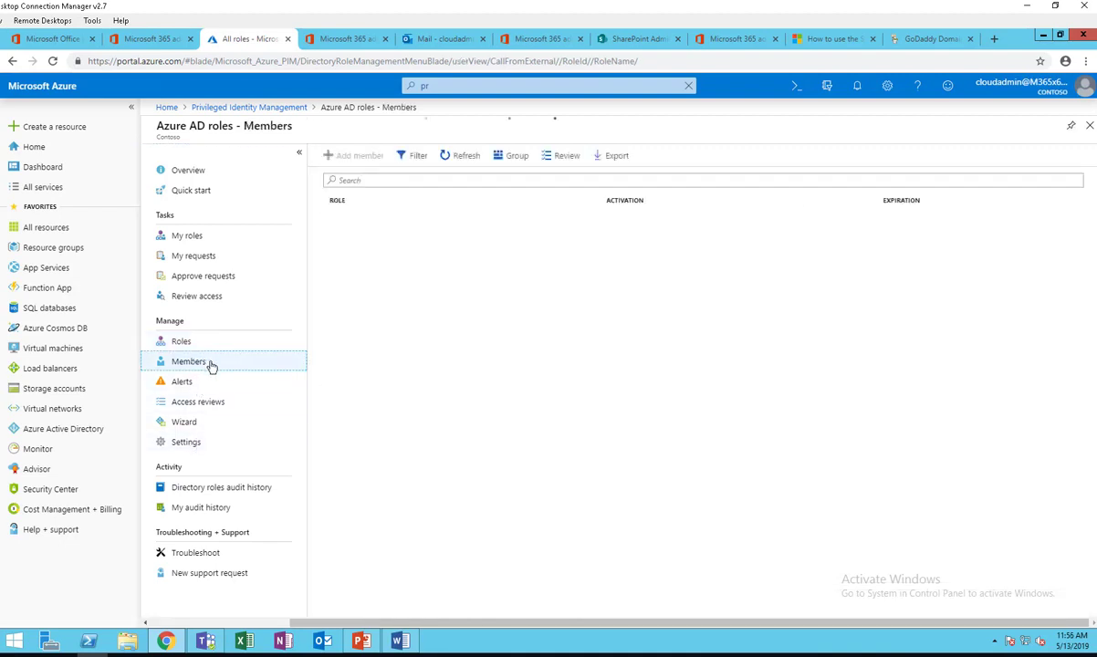
scroll(420, 376, down, 1)
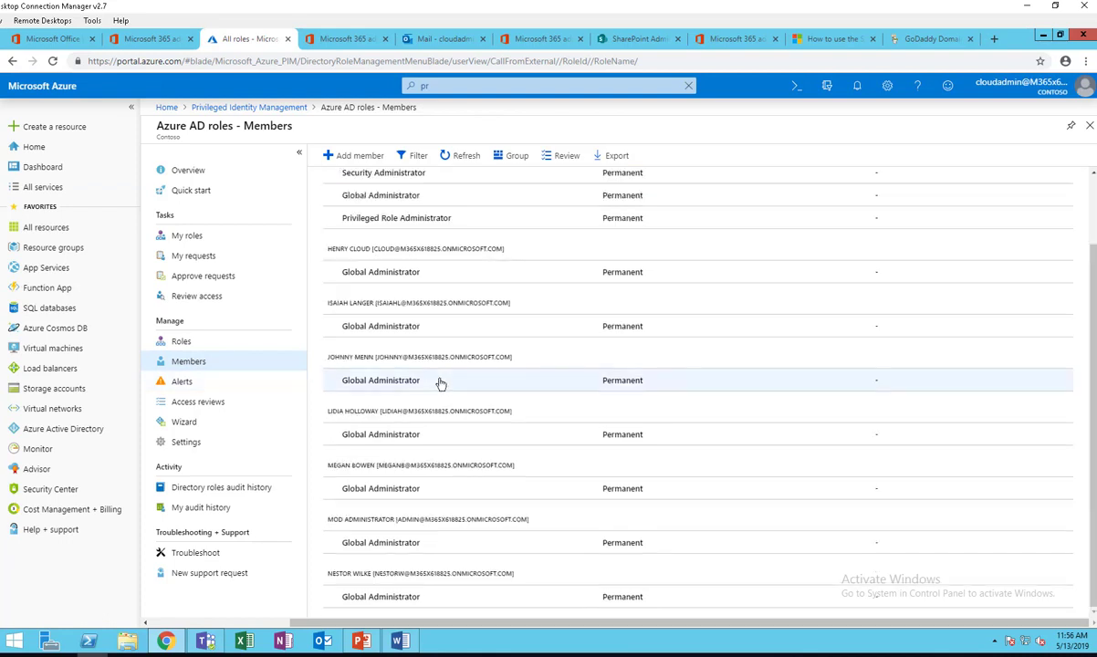
click(209, 404)
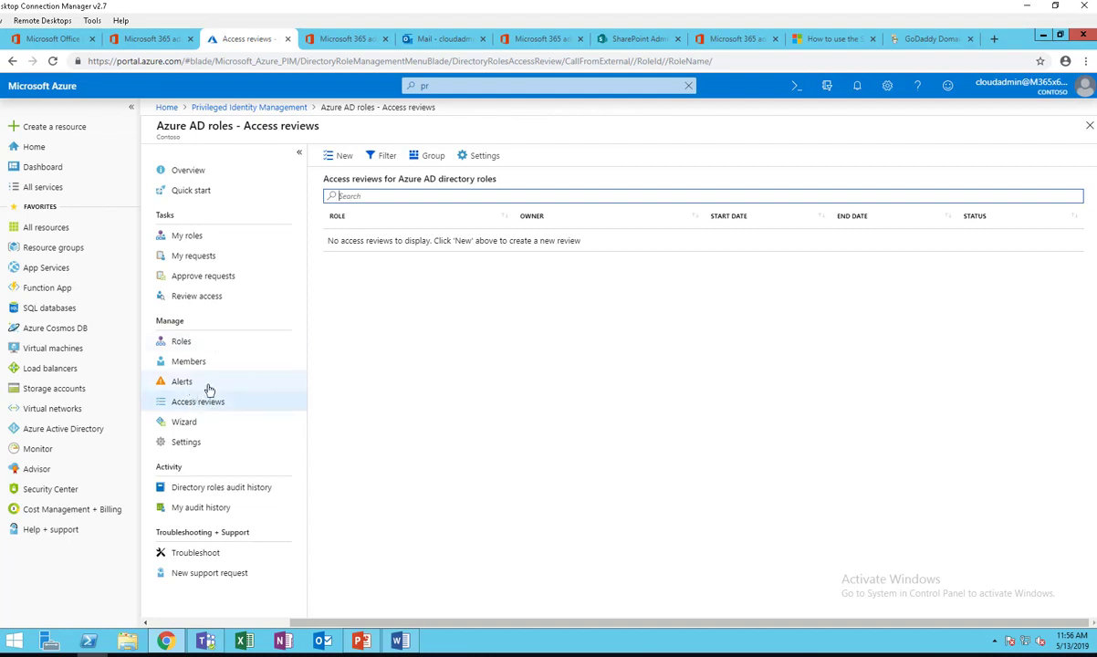
click(192, 386)
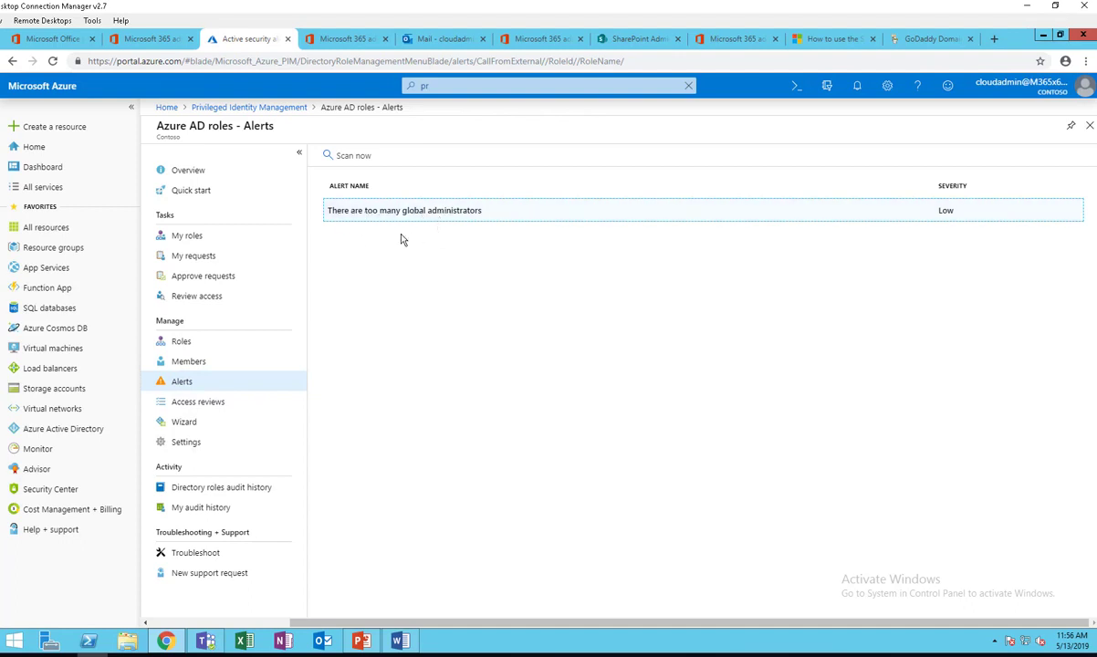
click(199, 448)
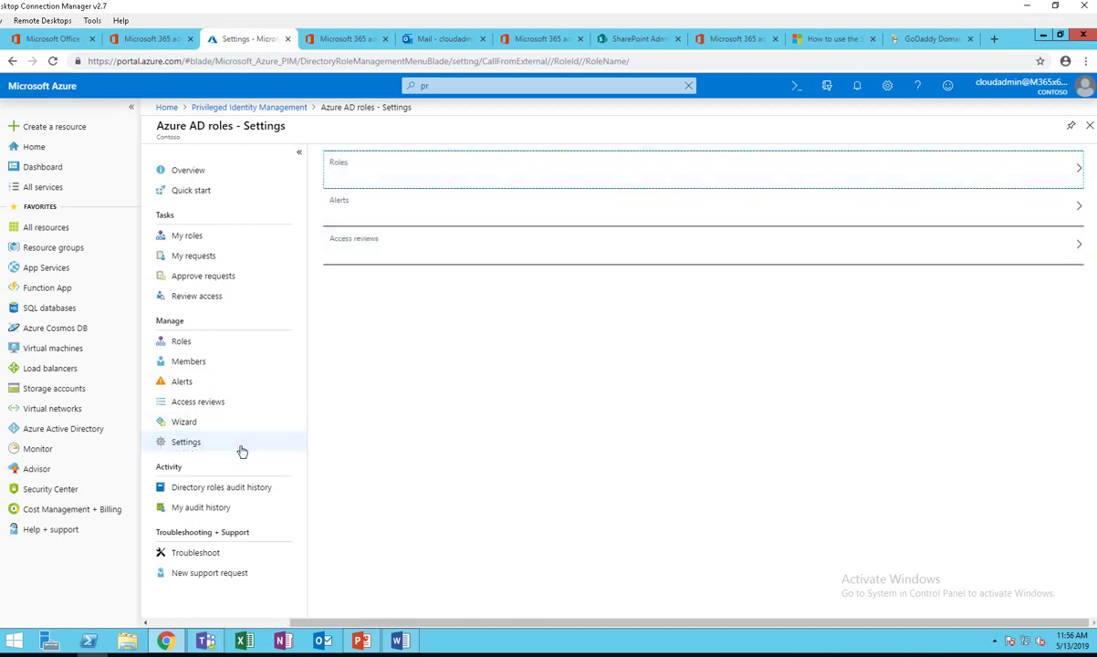
click(225, 447)
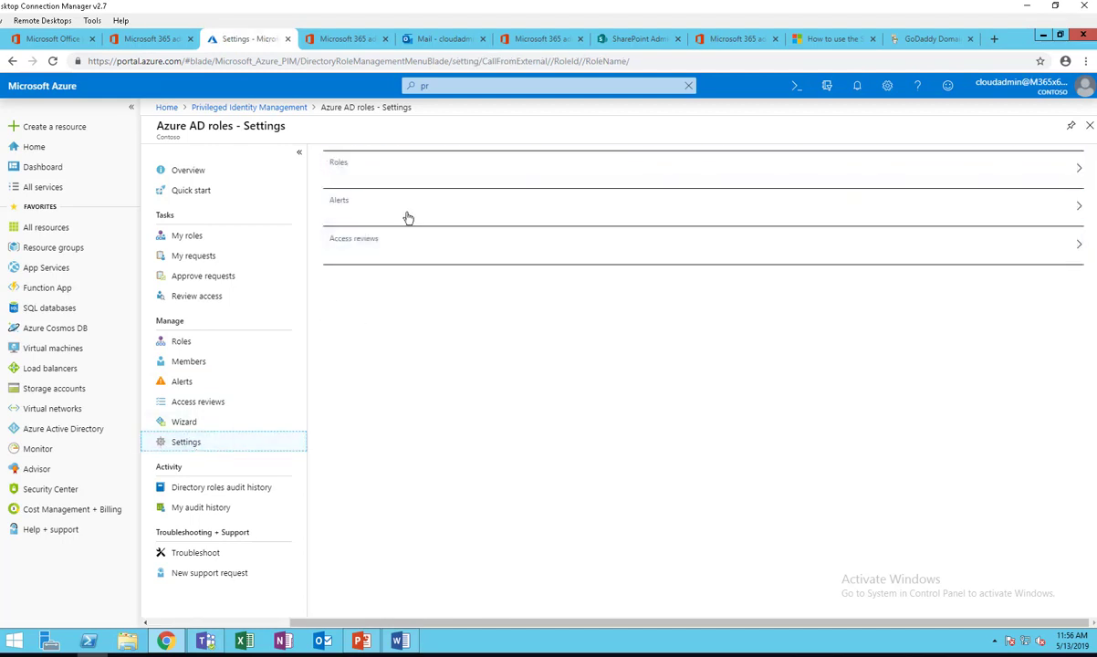
- Open the Global Administrator role's PIM settings from the Azure AD Roles list
click(378, 171)
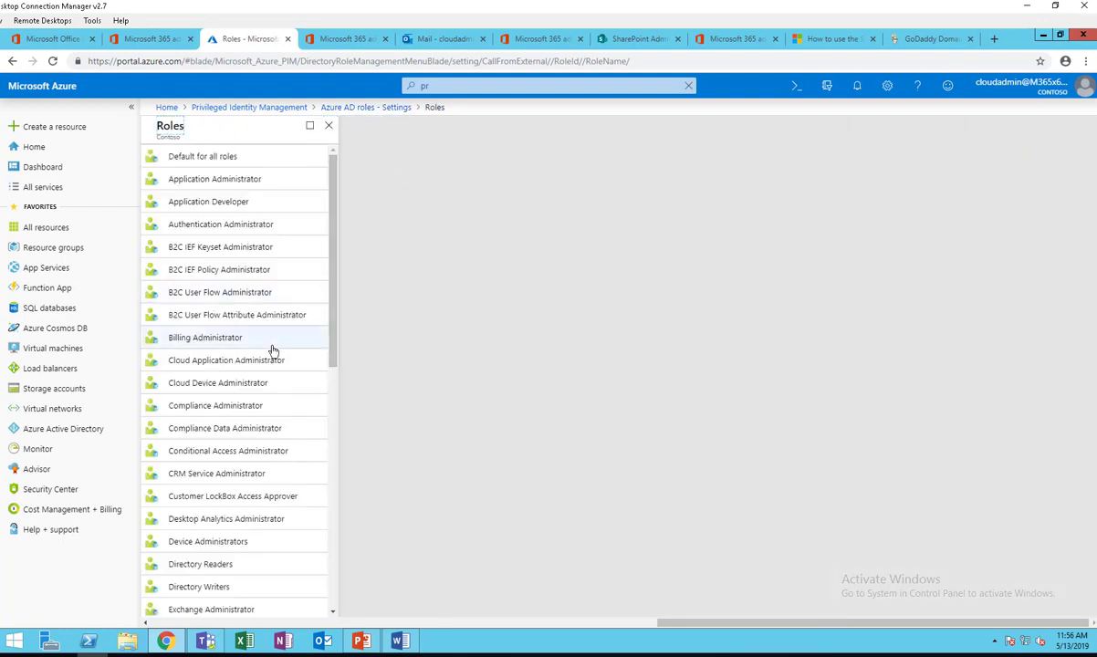
scroll(286, 343, down, 5)
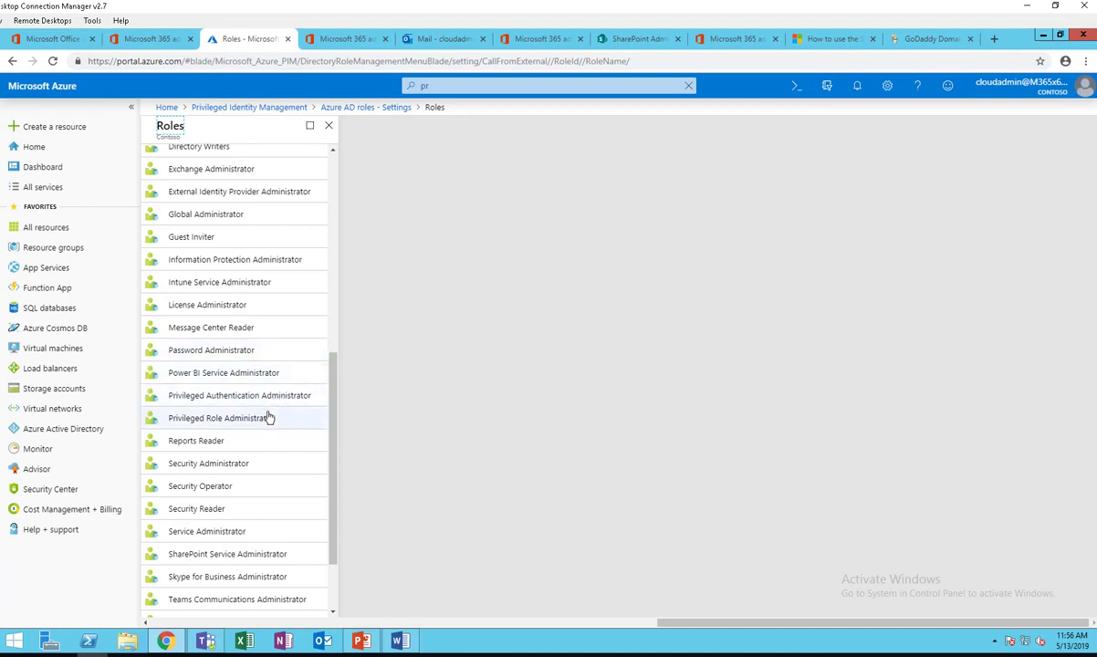
scroll(305, 492, down, 1)
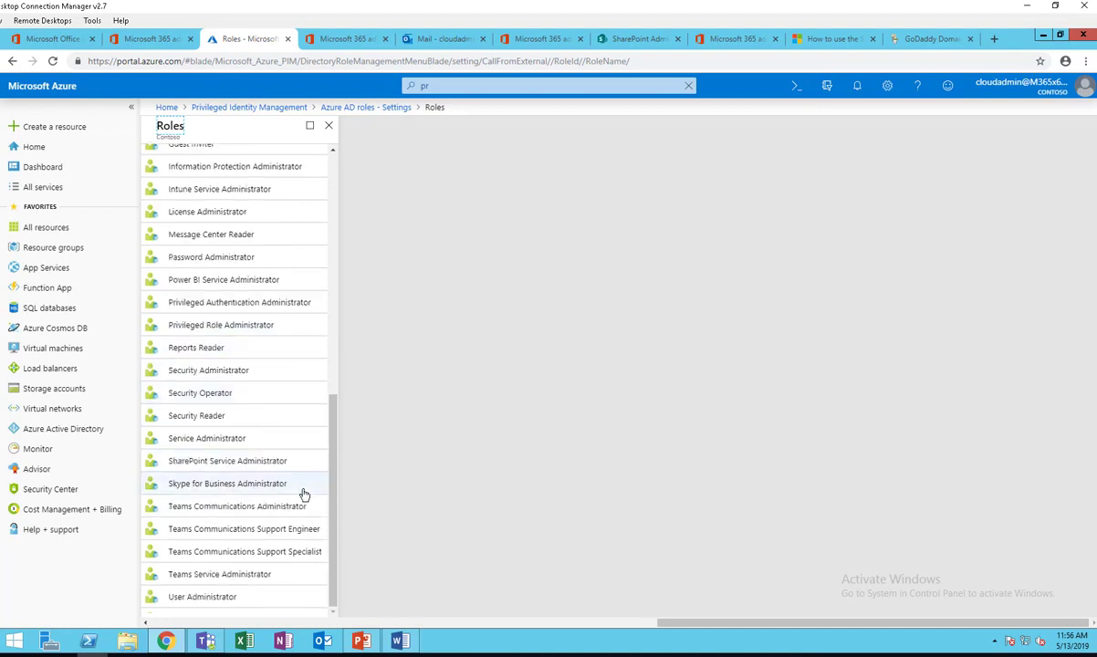
scroll(291, 456, up, 5)
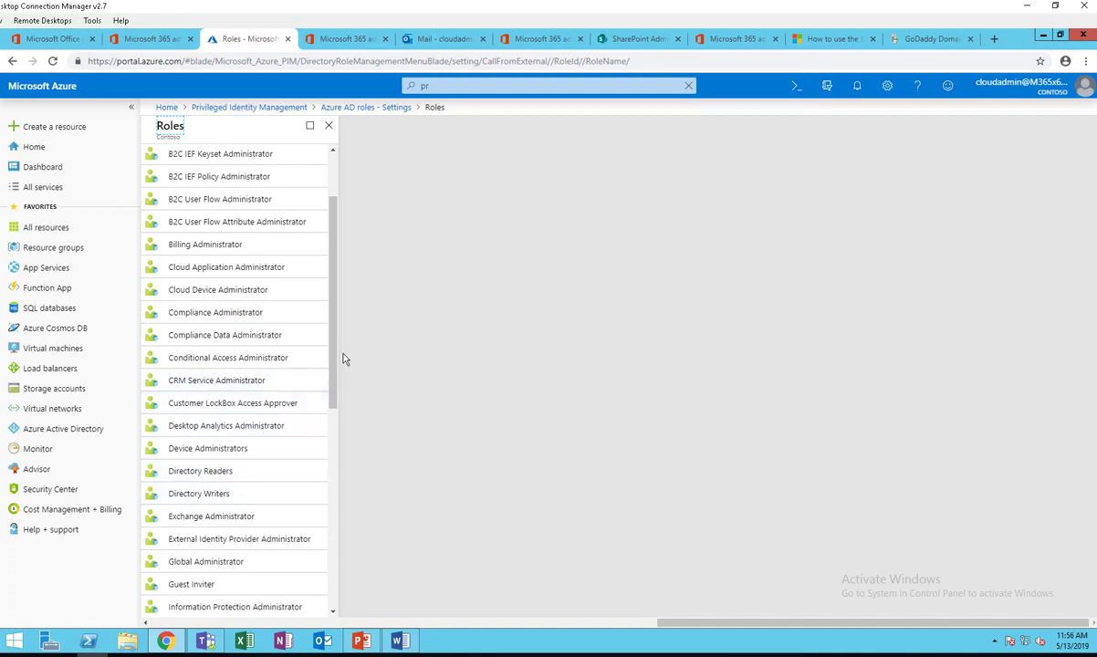
scroll(279, 495, down, 1)
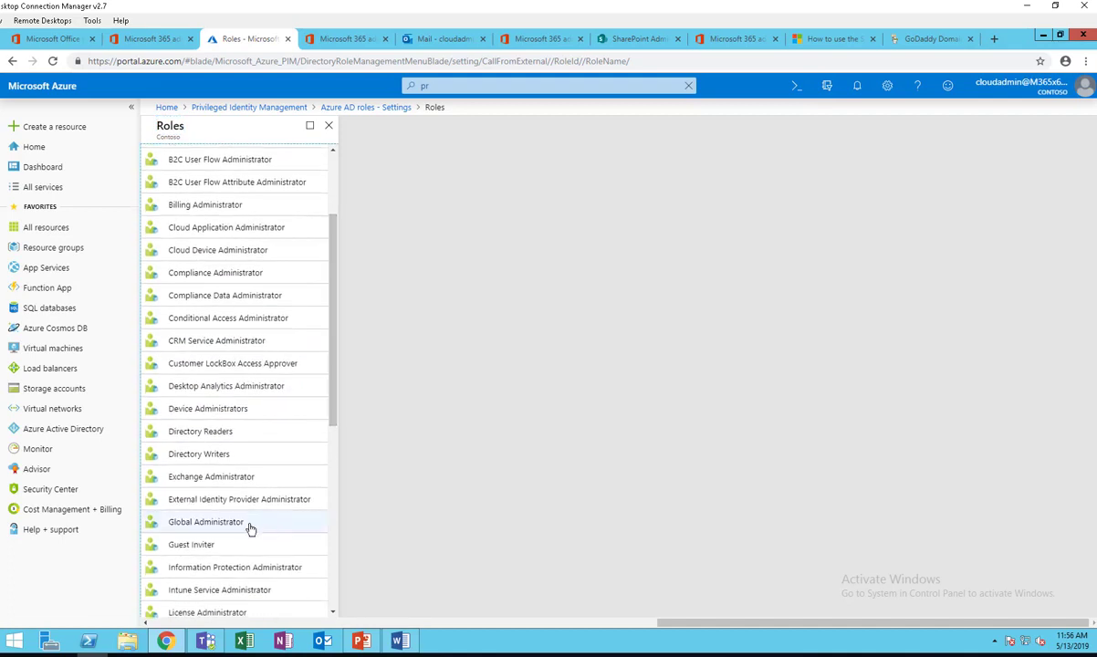
click(248, 523)
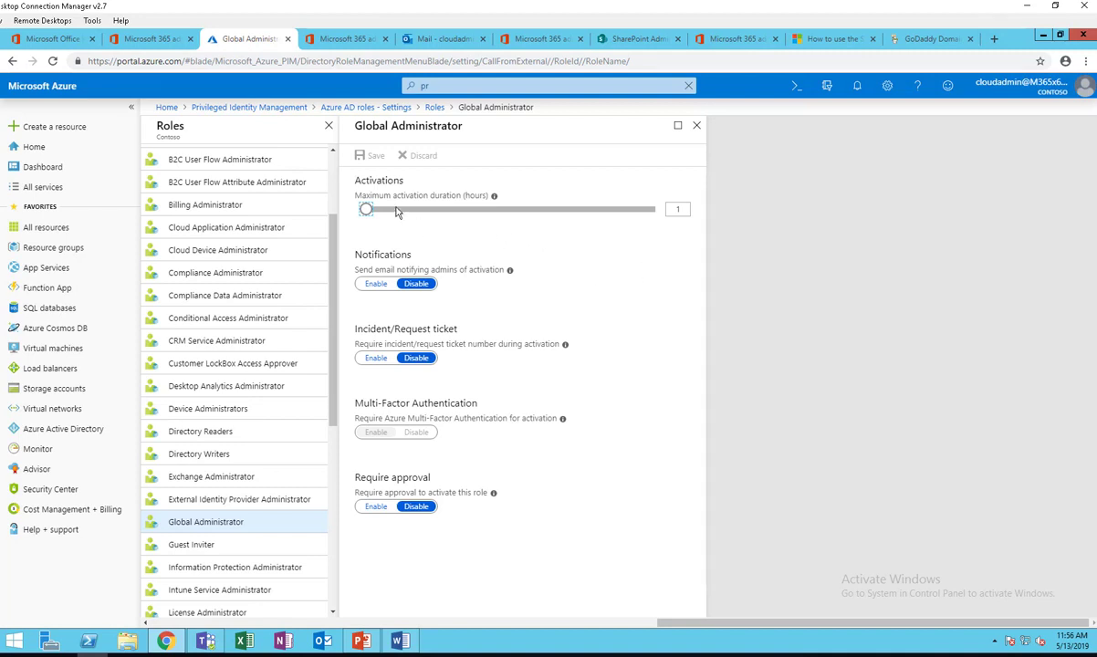
- Set the maximum activation duration to 20 hours and enable activation email notifications
mouse_move(365, 213)
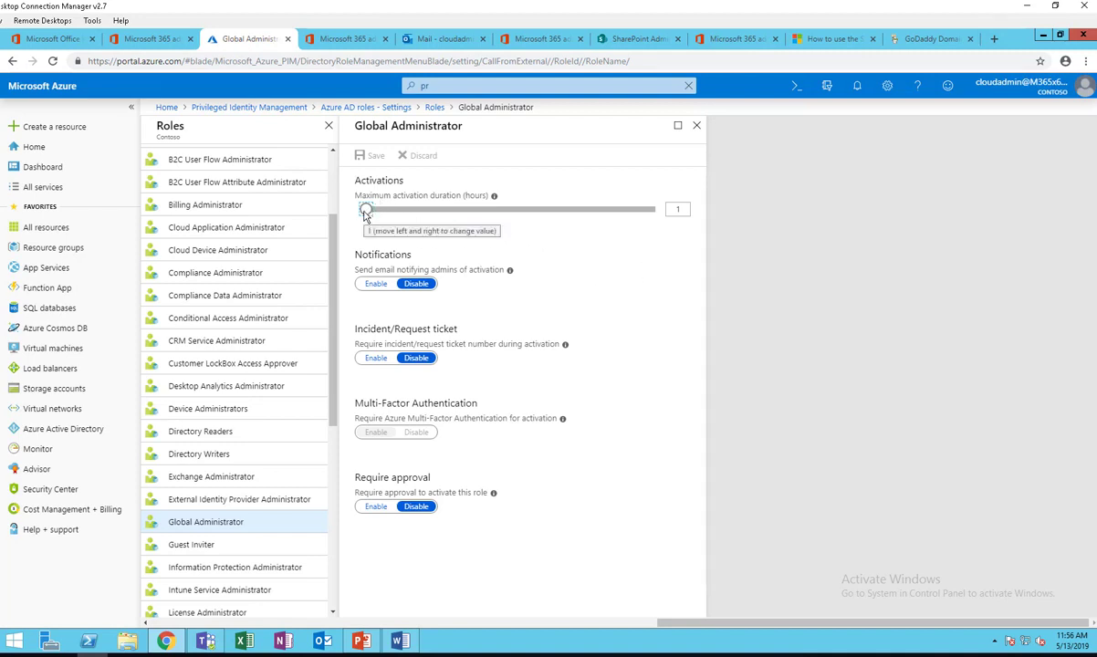
drag(365, 213, 441, 213)
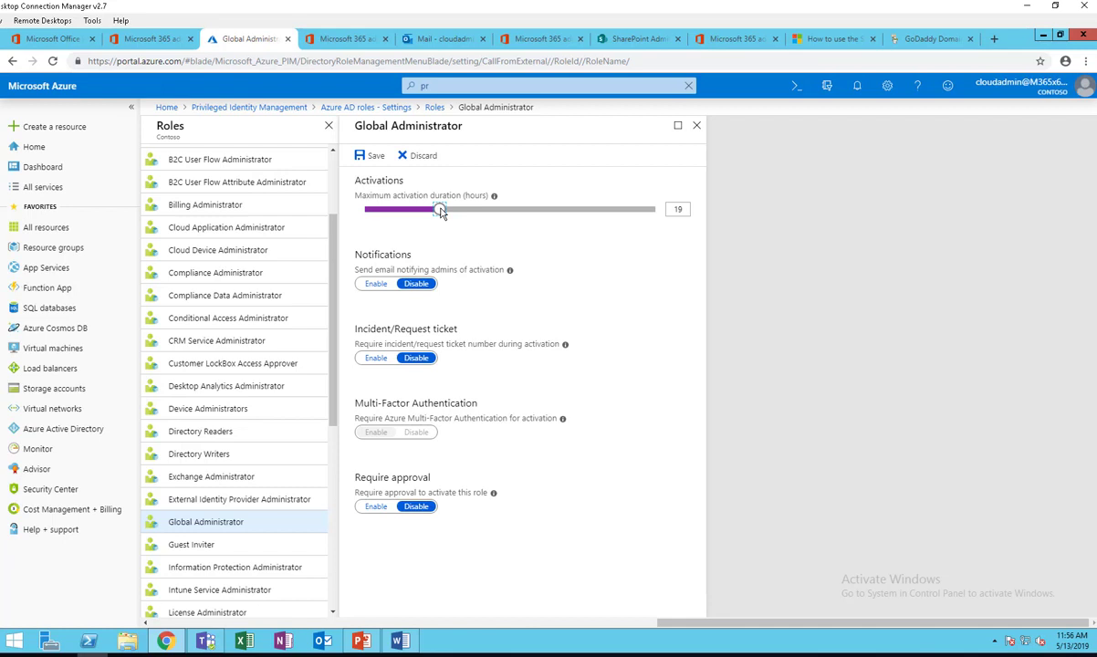
mouse_move(443, 211)
mouse_down()
mouse_move(367, 217)
mouse_move(446, 217)
mouse_up()
drag(446, 217, 444, 217)
click(374, 285)
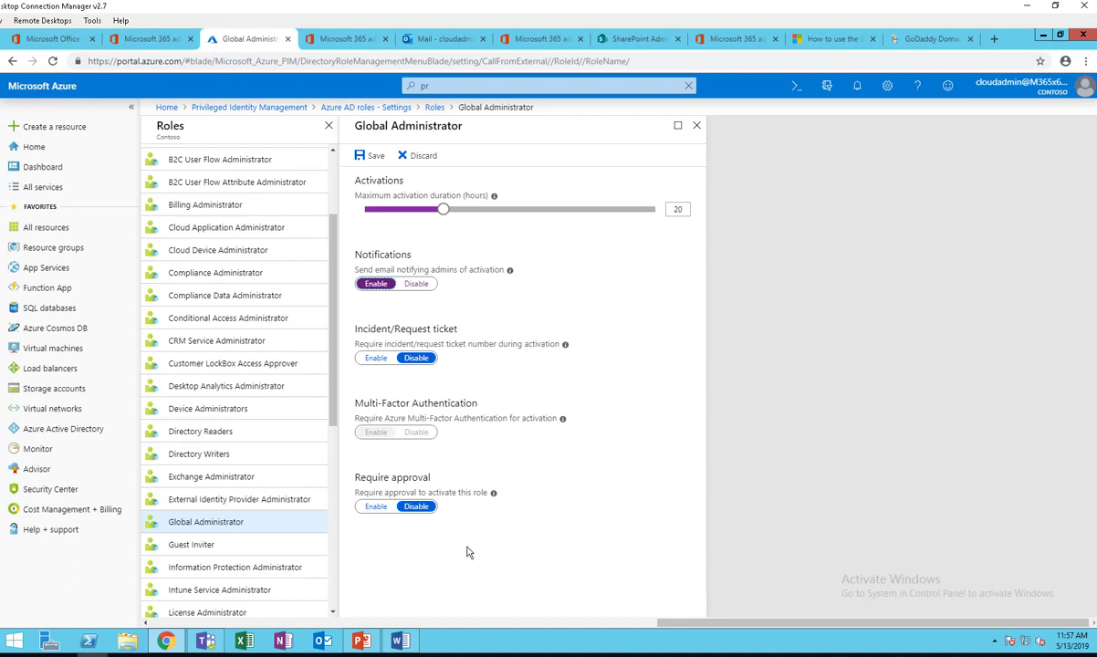
- Turn on Require approval and choose the cloudadmin account as the approver
click(376, 507)
scroll(657, 502, down, 1)
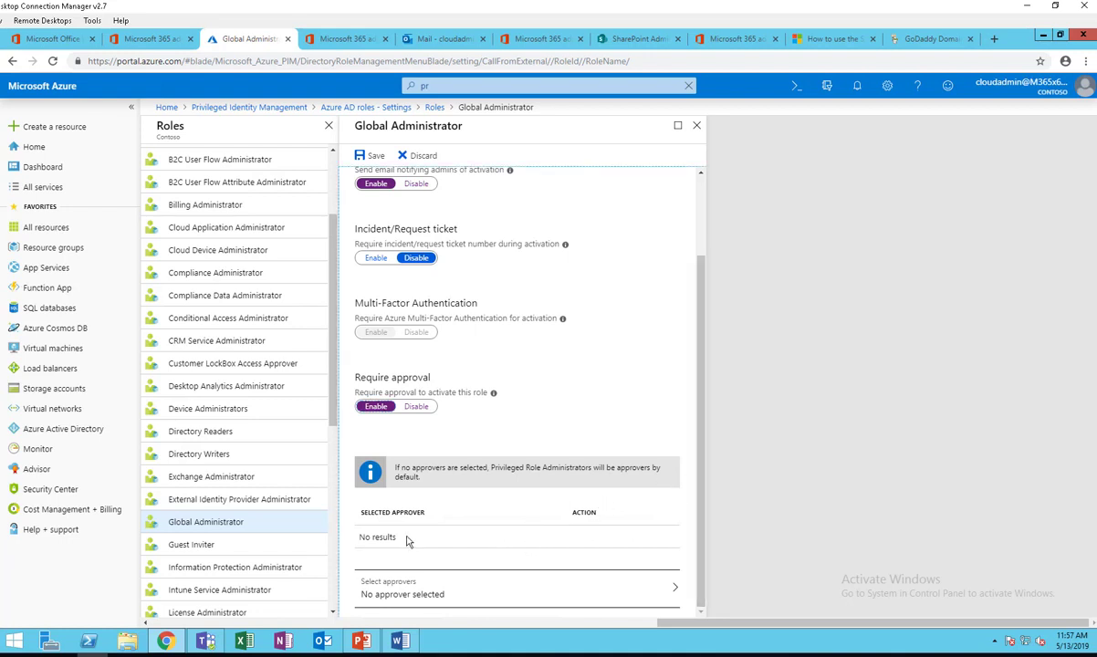
click(444, 590)
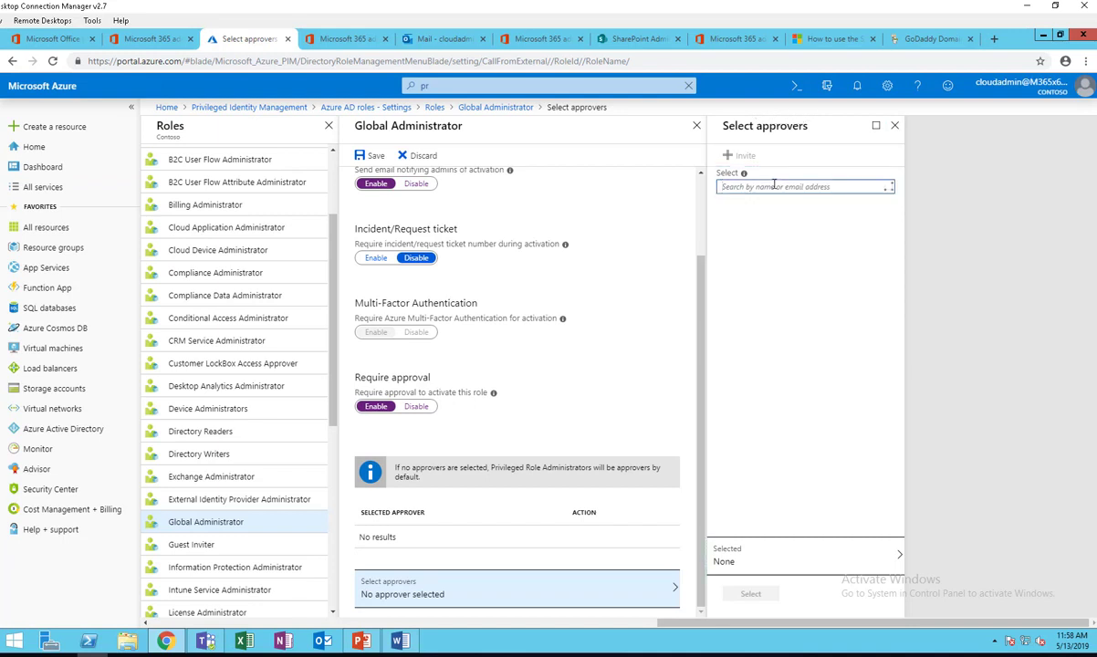
text(cloudadmin)
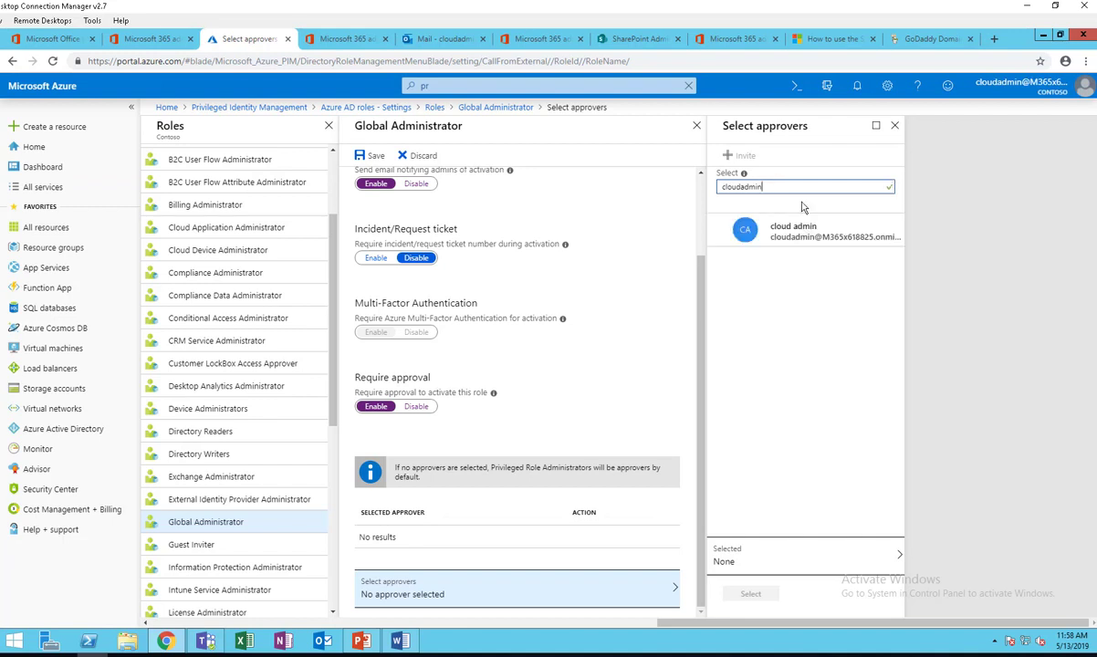
click(798, 231)
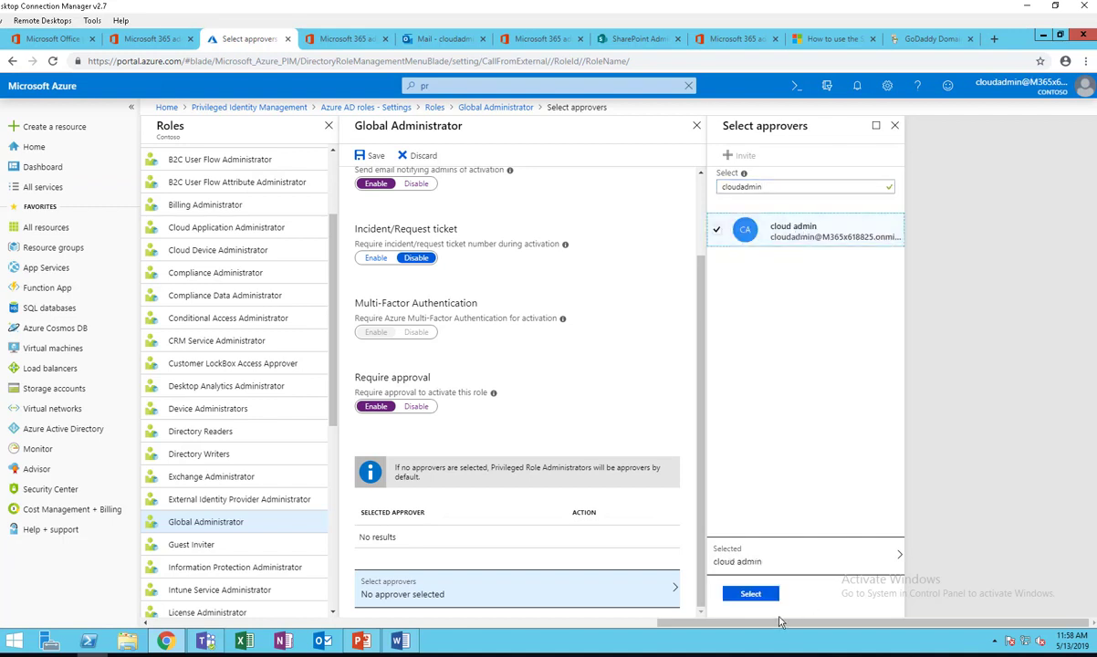
click(759, 594)
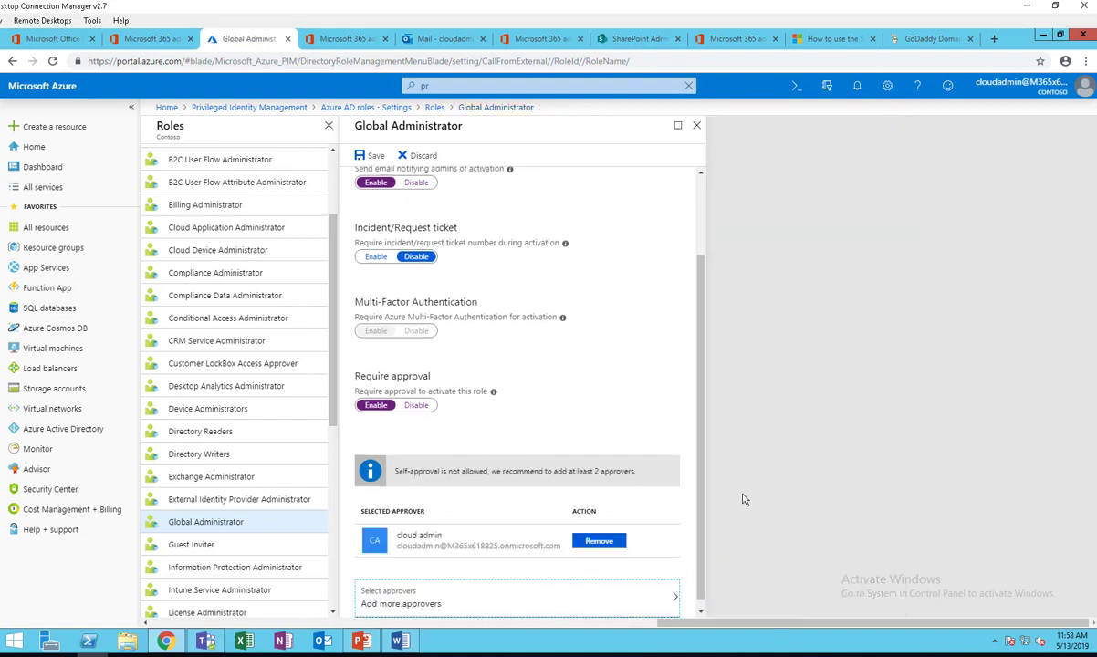
- Save the Global Administrator role settings and close the settings blade
scroll(663, 463, up, 2)
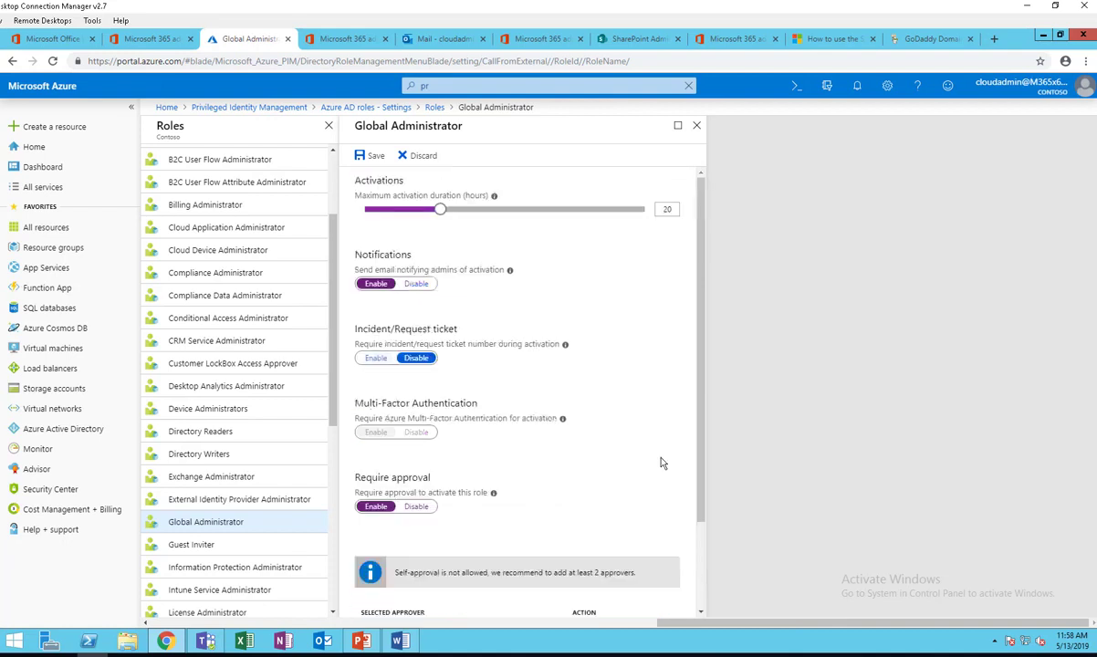
click(372, 155)
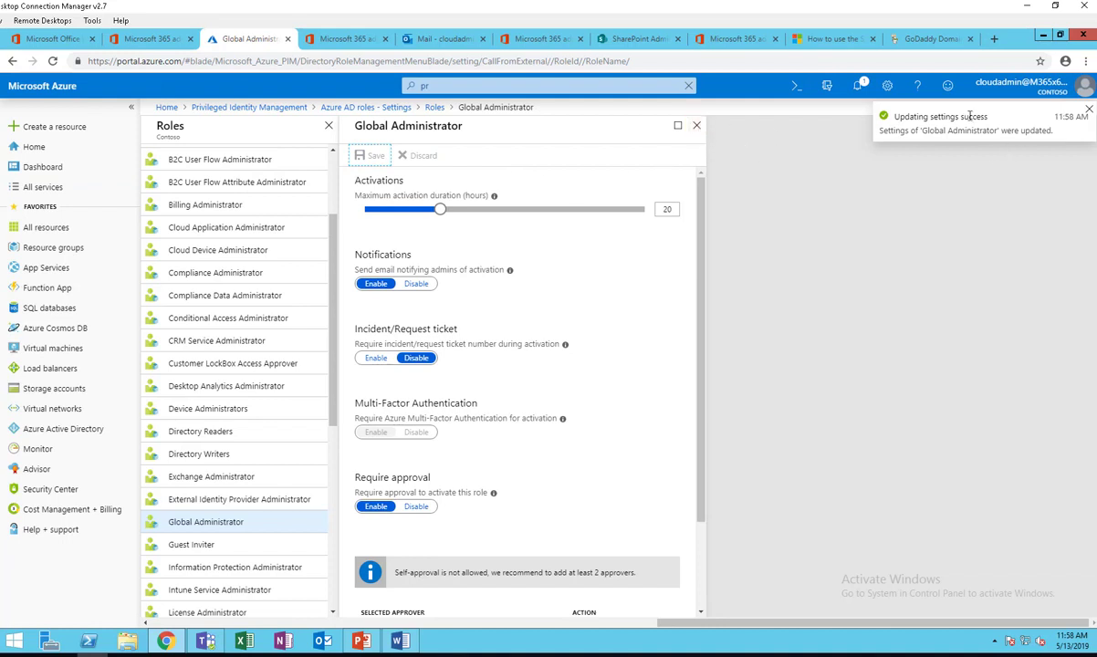
click(1089, 111)
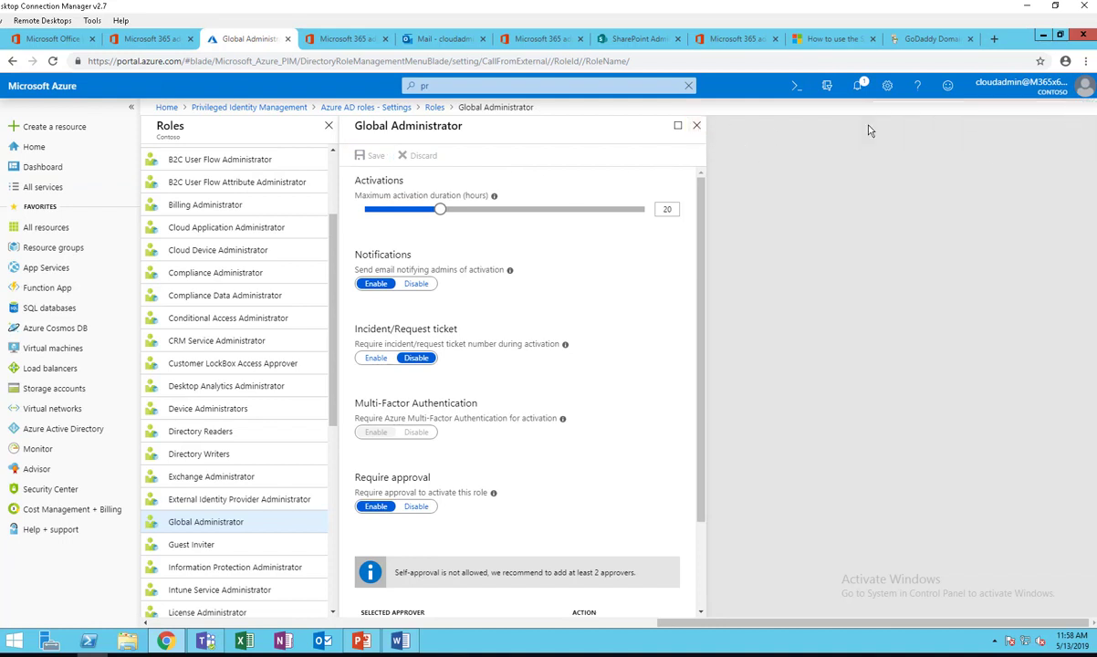
click(696, 125)
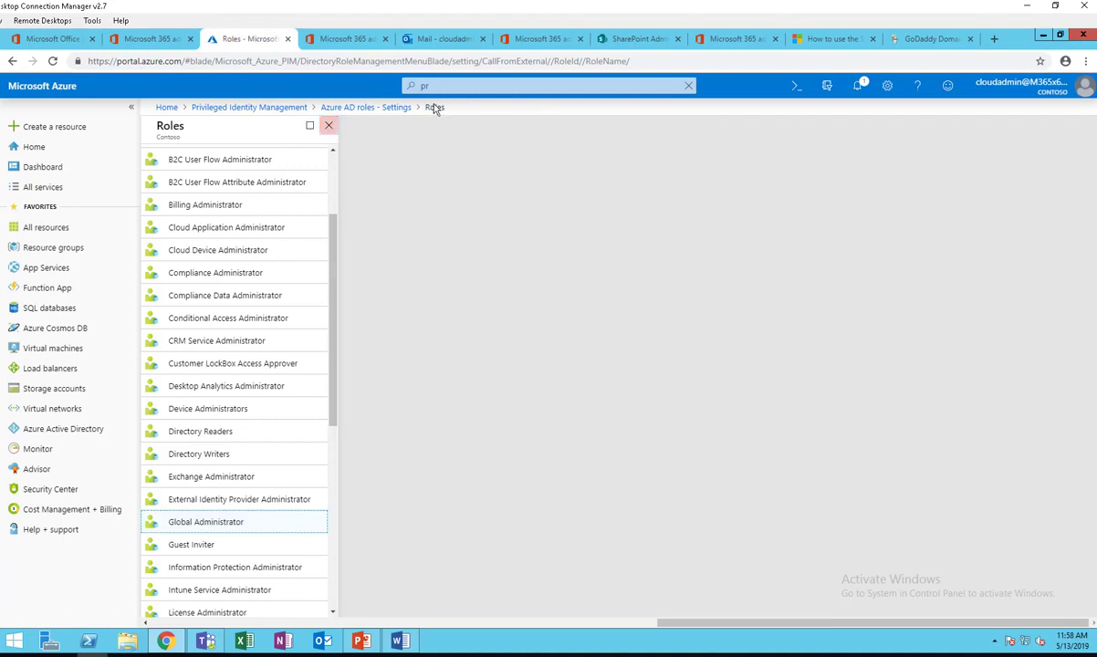
- Go back to the Azure AD roles Settings page through its breadcrumb
click(362, 110)
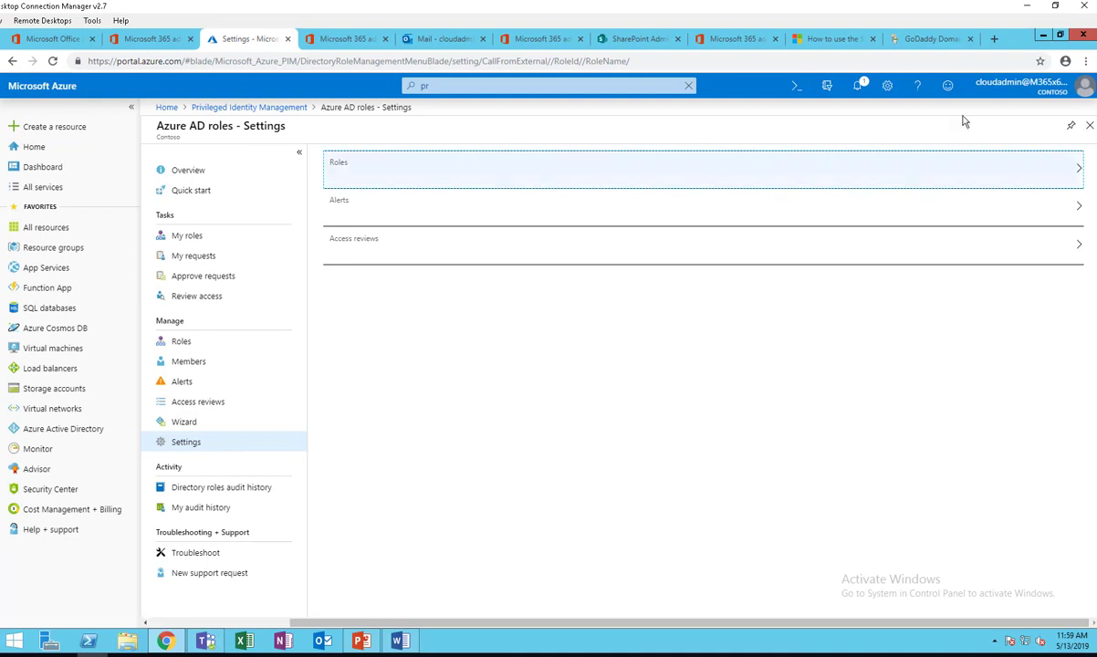
click(993, 39)
- Open an Incognito window and load portal.office.com
click(1085, 62)
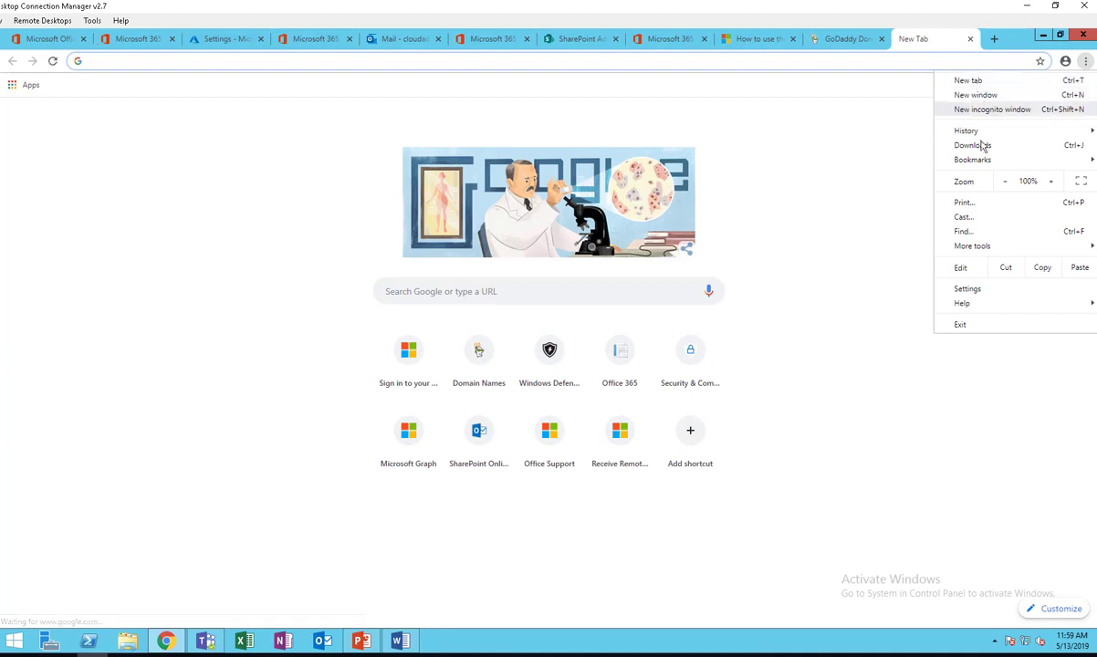
click(982, 112)
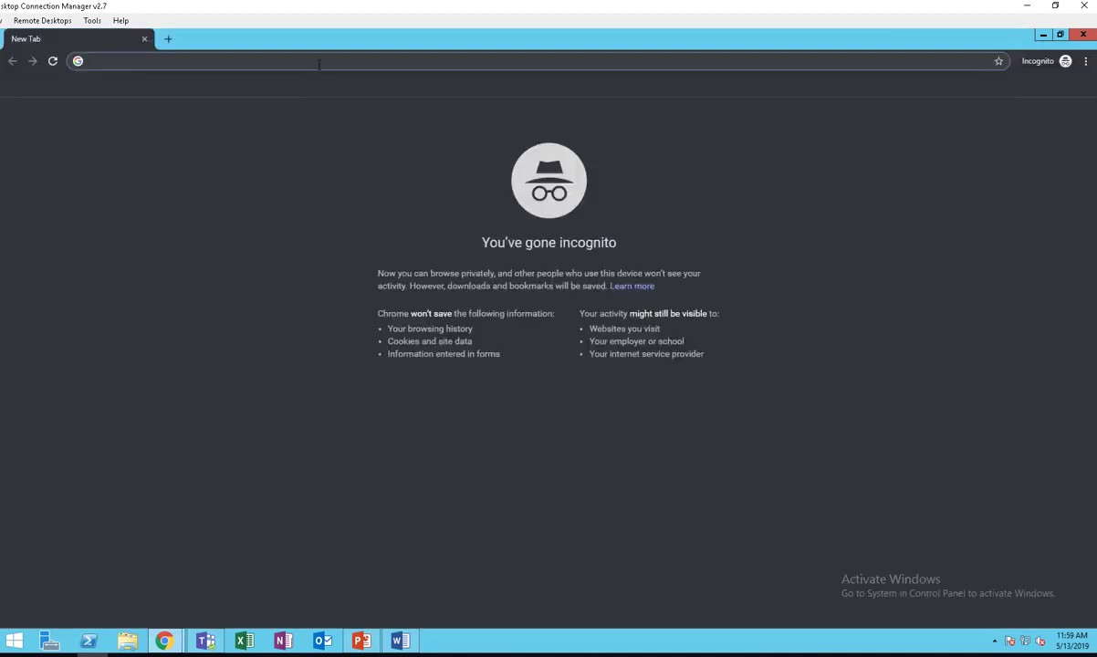
text(portal.office.com)
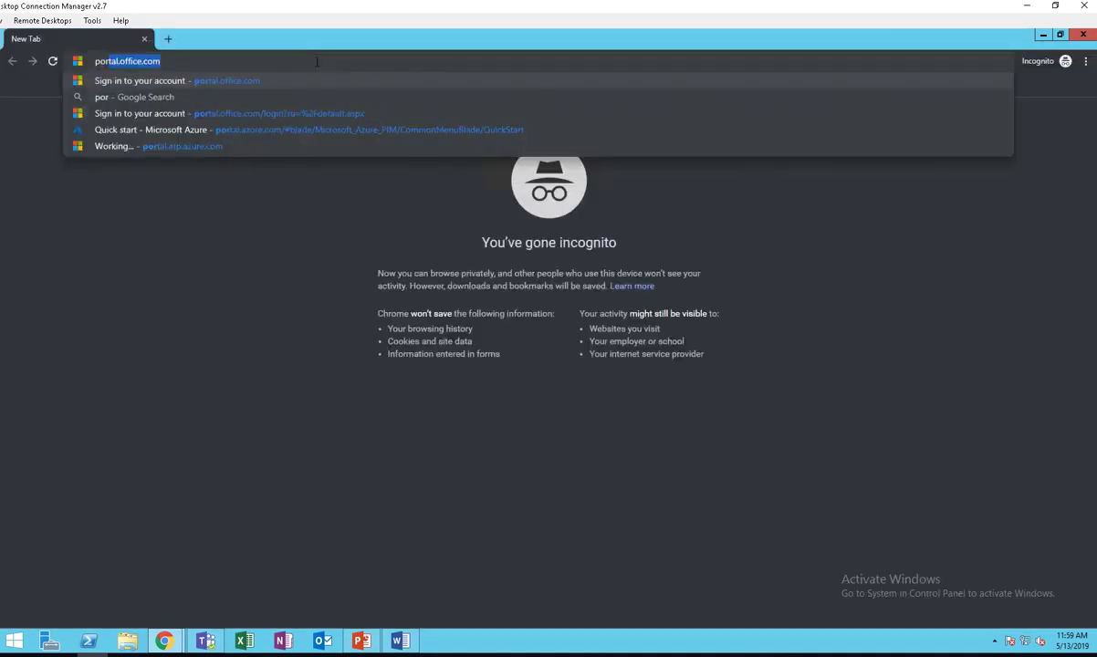
key(End)
key(Return)
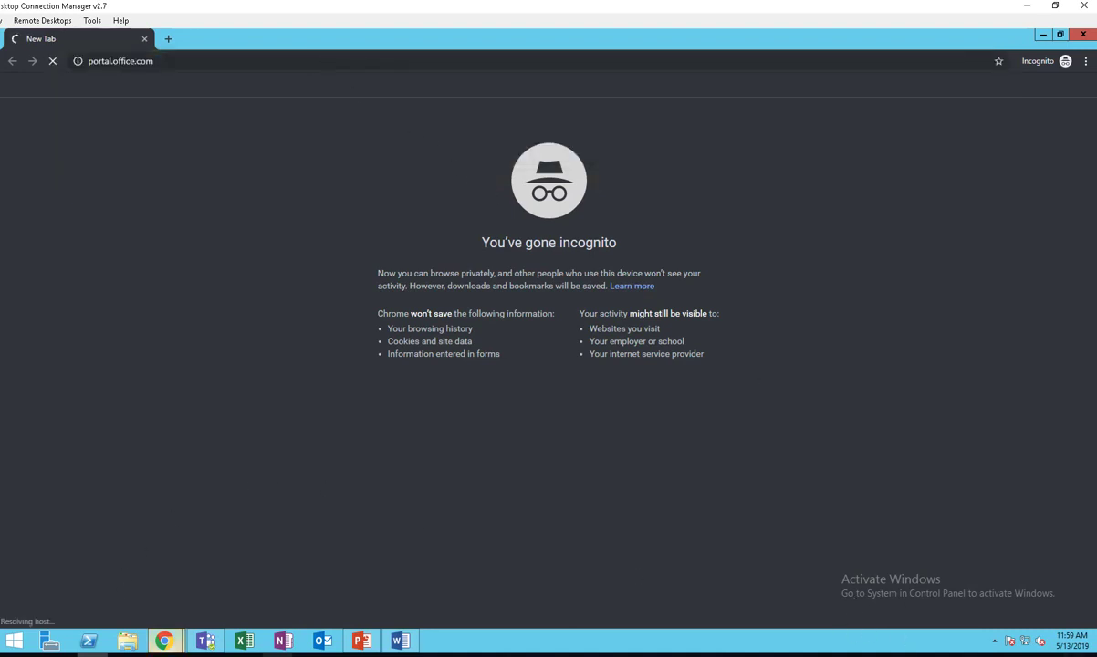
- Check the Office 365 home window, then start entering the new user's name on the sign-in page
mouse_move(165, 639)
click(111, 587)
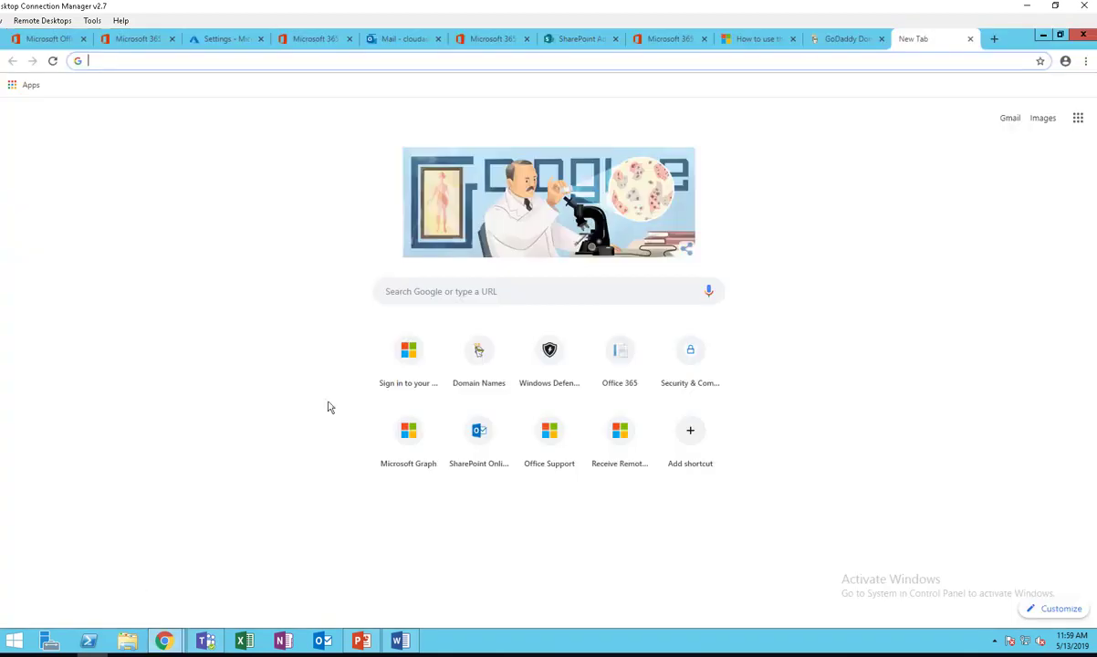
click(42, 38)
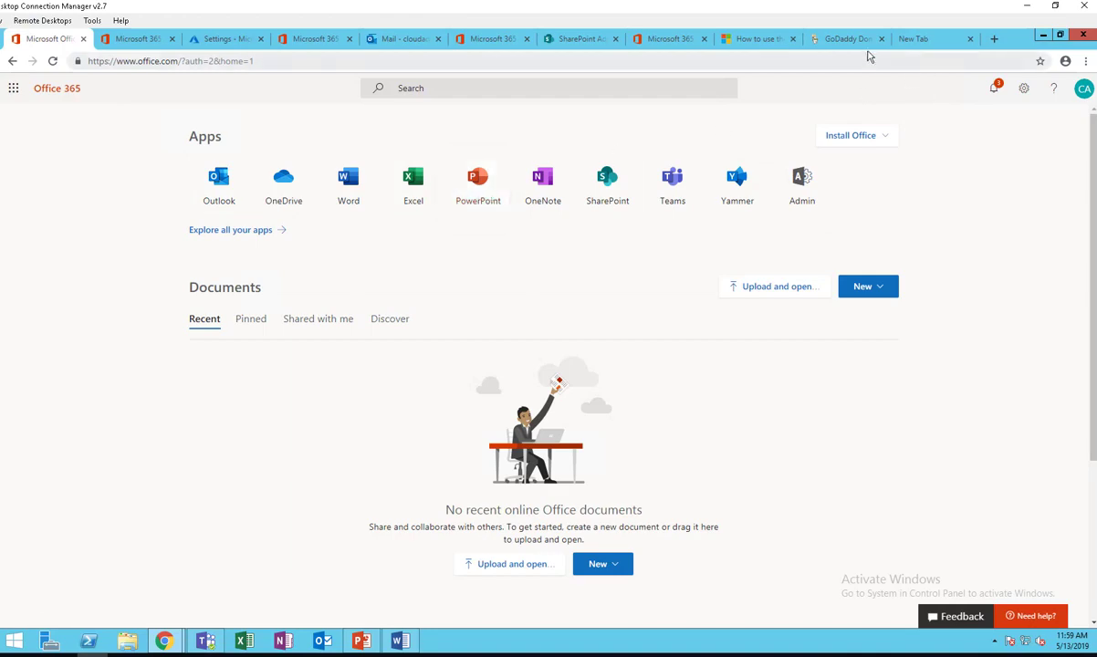
click(1042, 37)
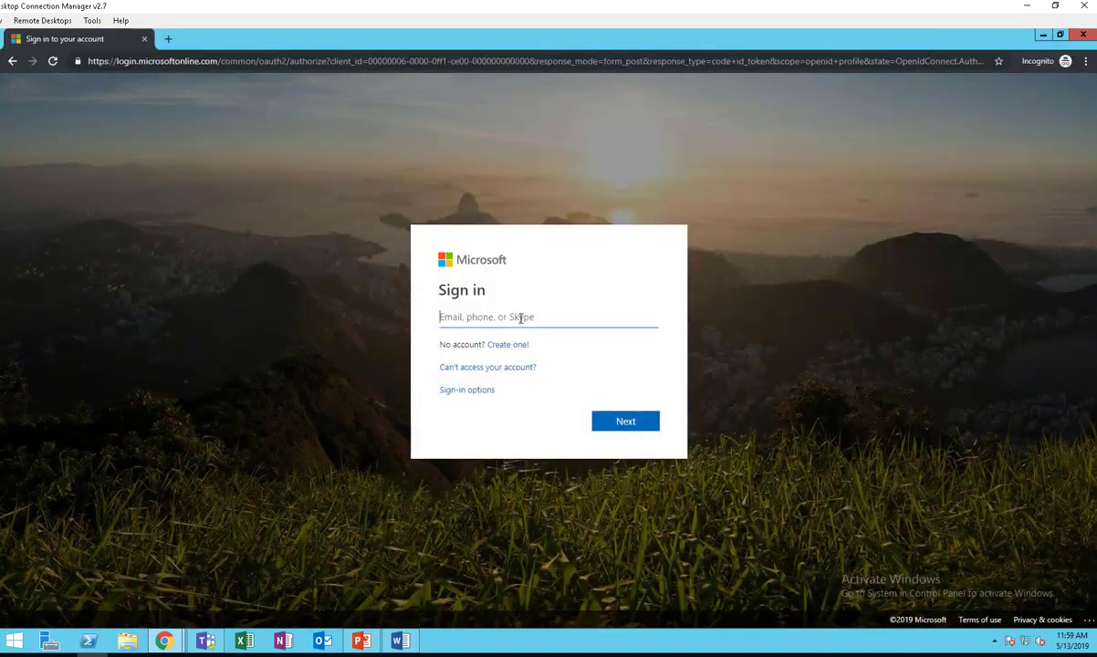
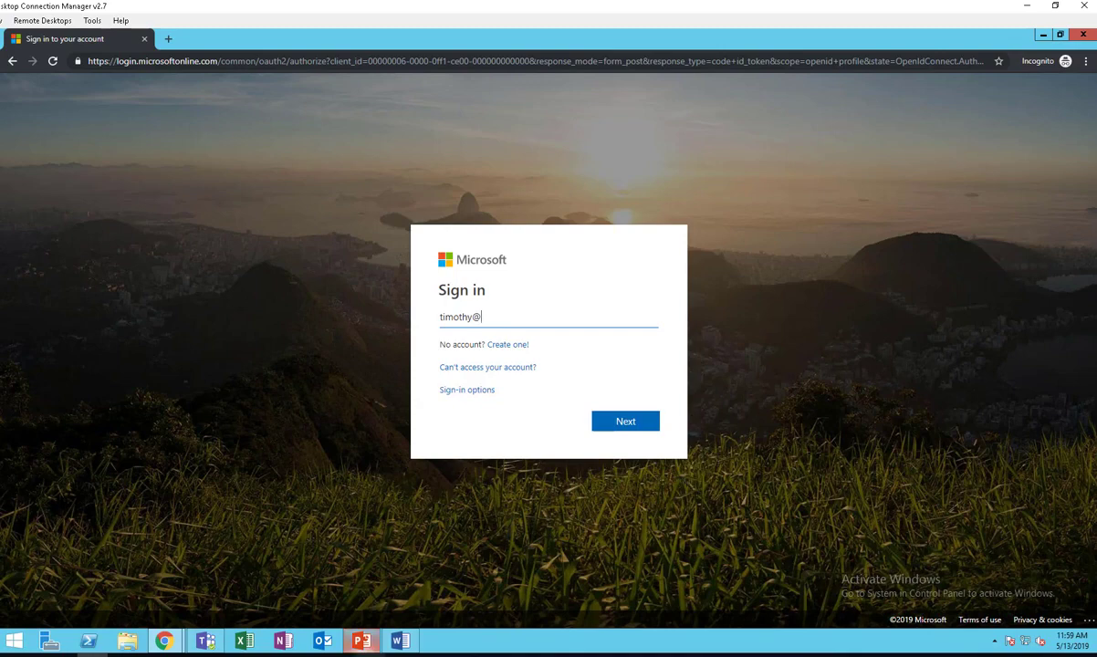
- Copy the tenant domain from the admin account's e-mail and paste it after the user name
mouse_move(164, 639)
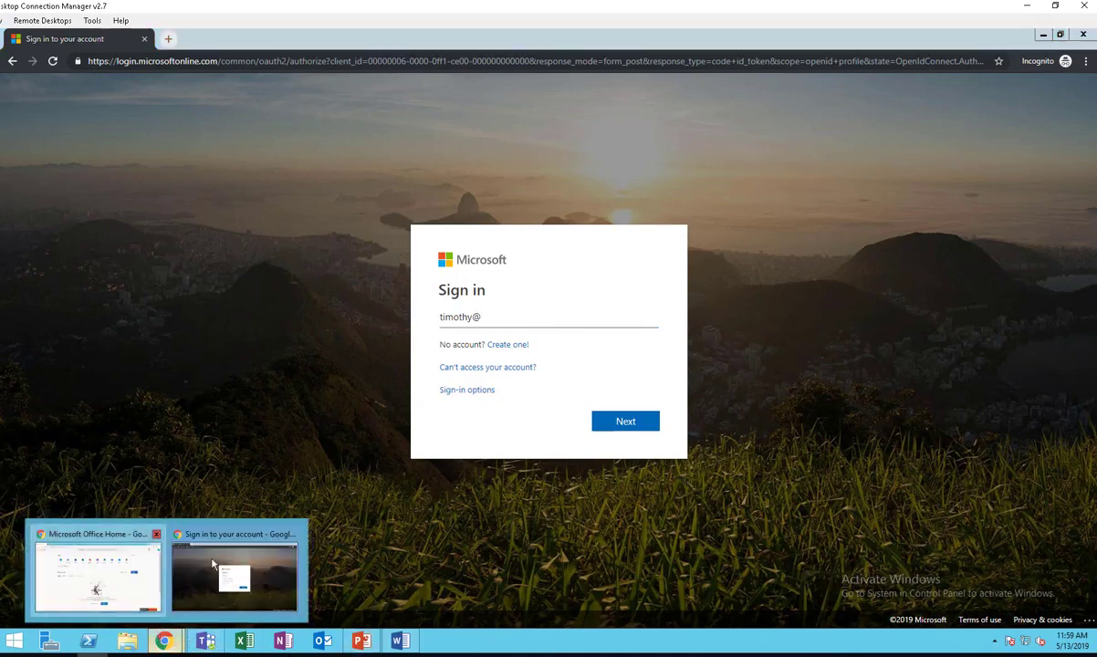
click(93, 557)
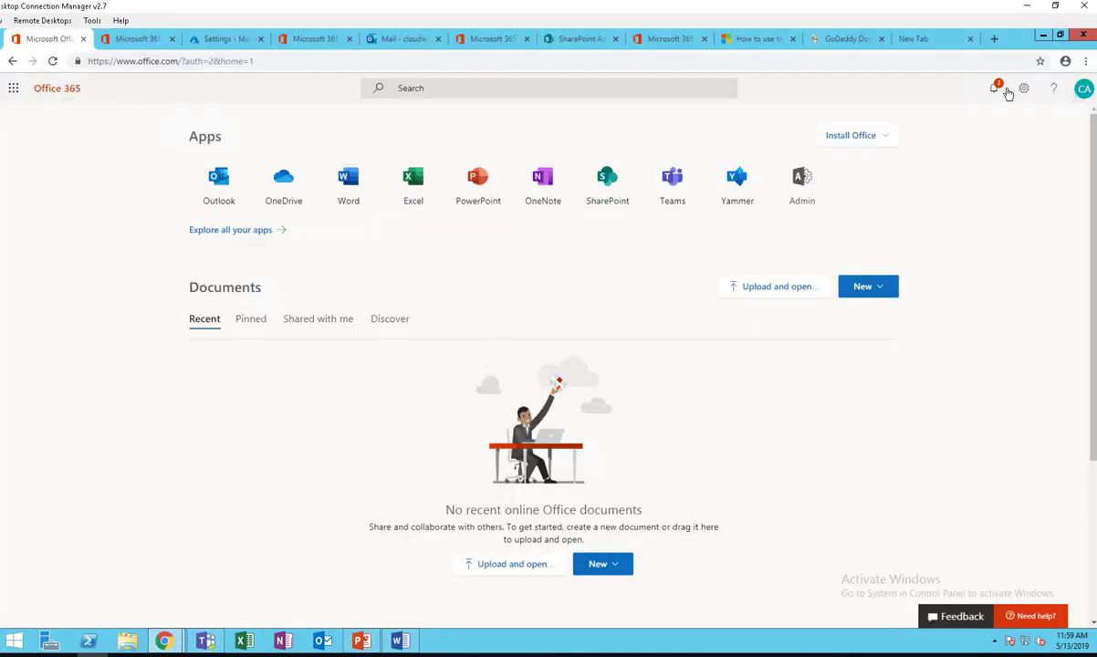
click(1082, 89)
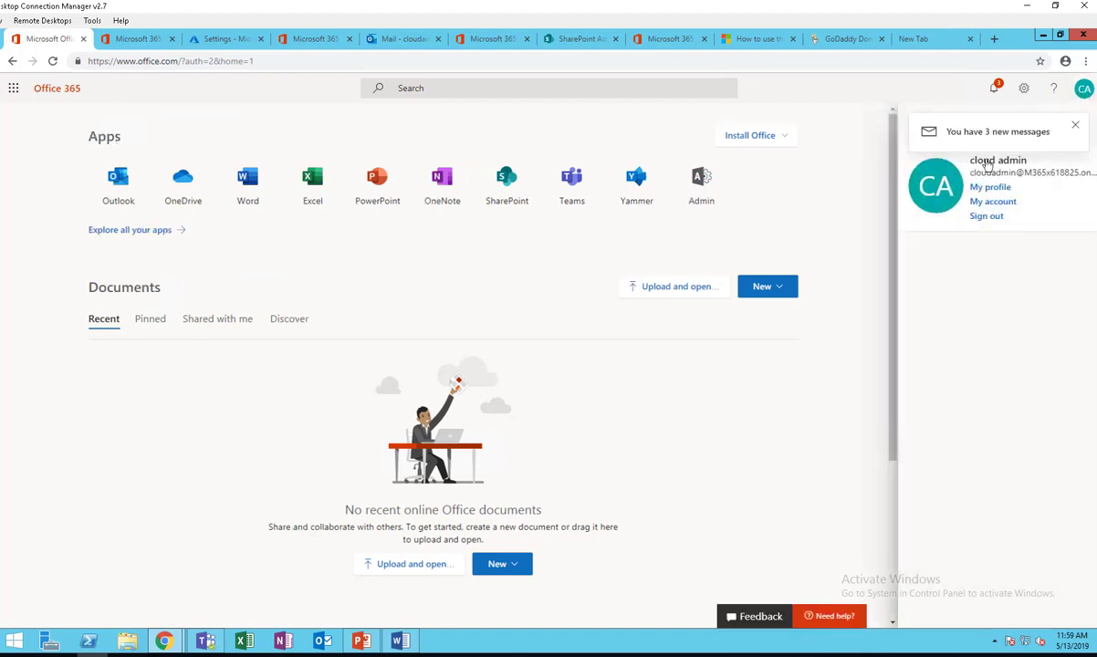
drag(1017, 173, 1076, 173)
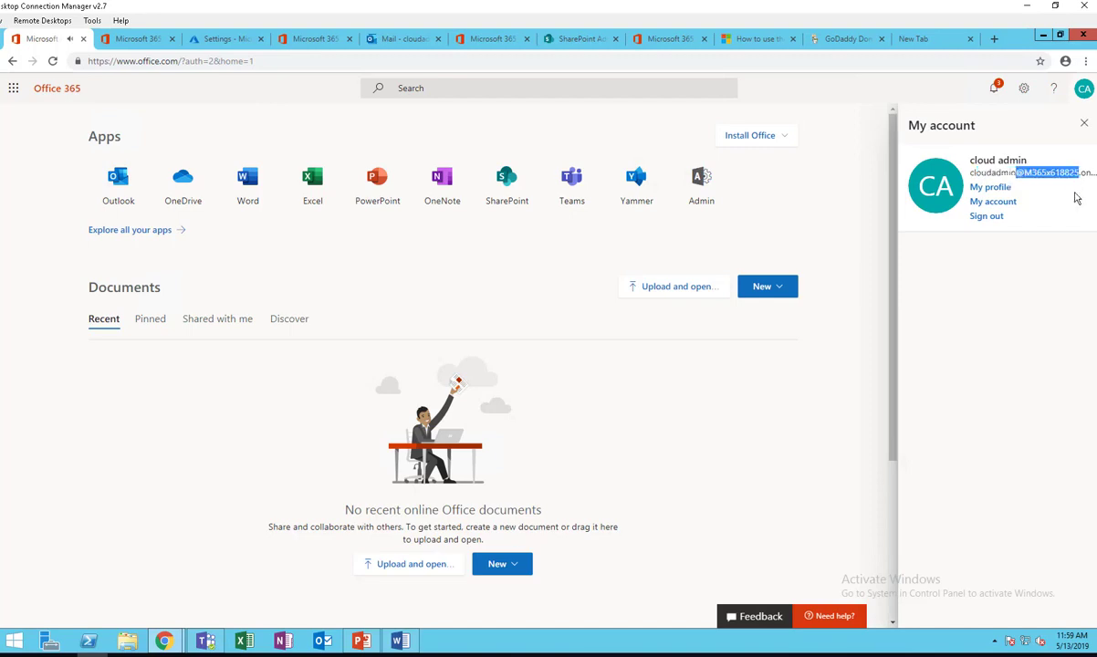
click(1041, 36)
text(@M365x618825)
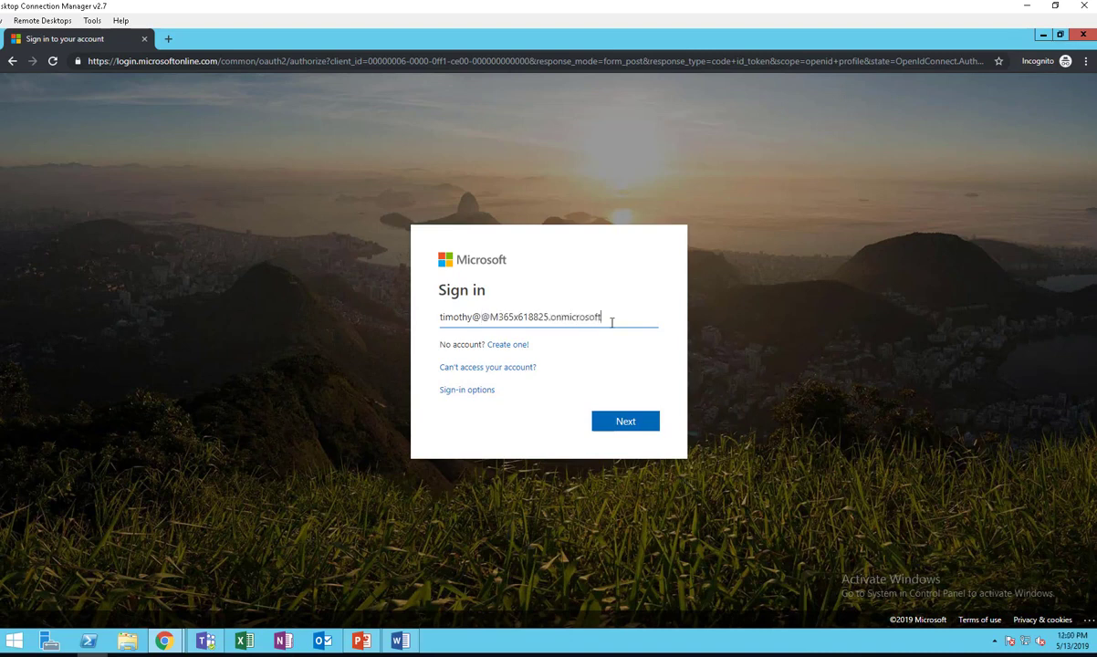
- Submit the sign-in address and remove the duplicate @ to clear the error
mouse_move(206, 642)
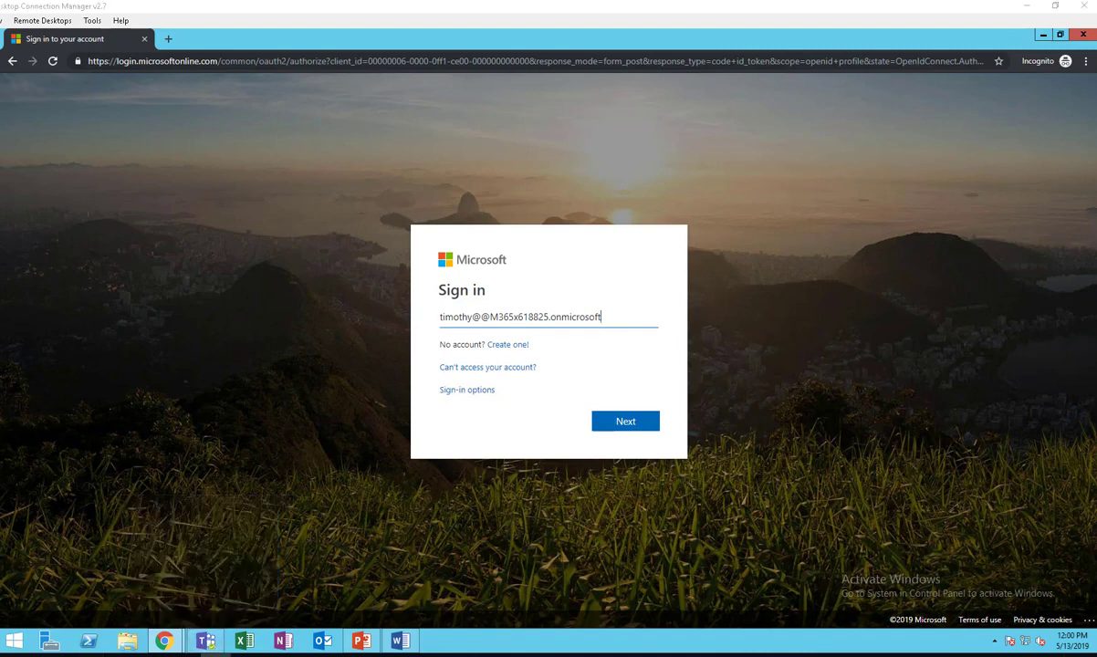
click(625, 315)
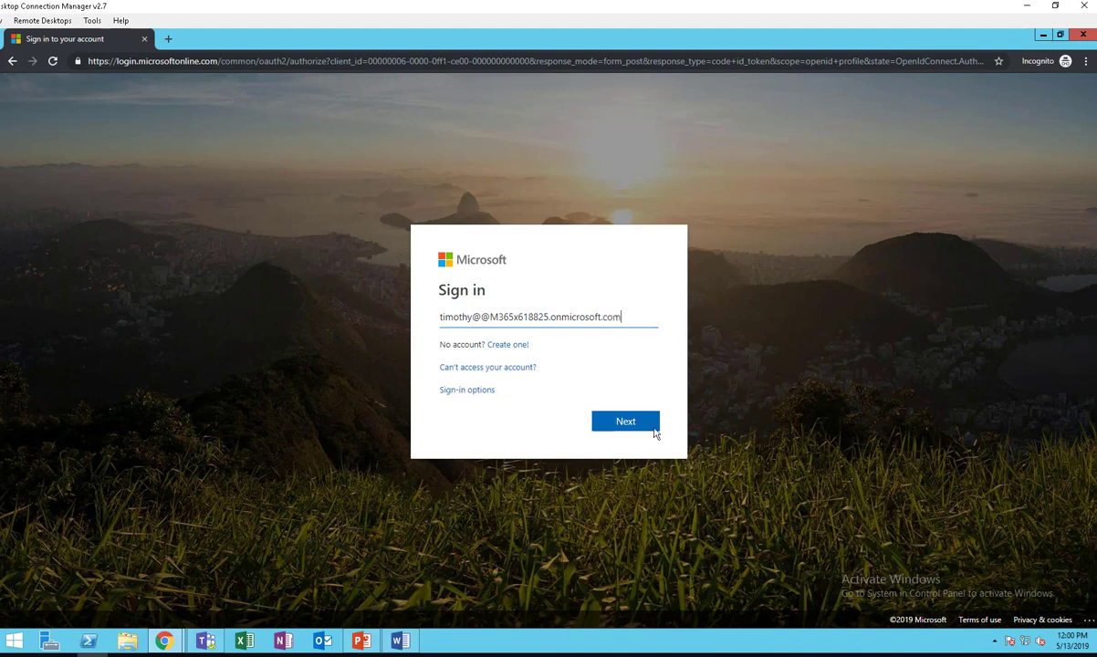
click(627, 420)
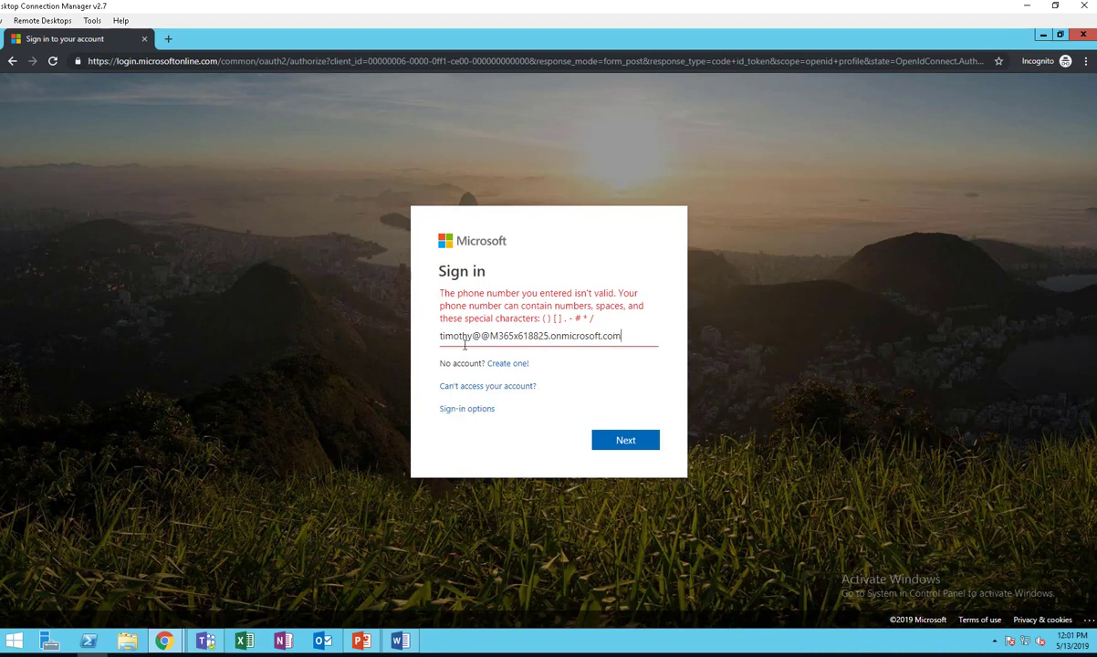
key(BackSpace)
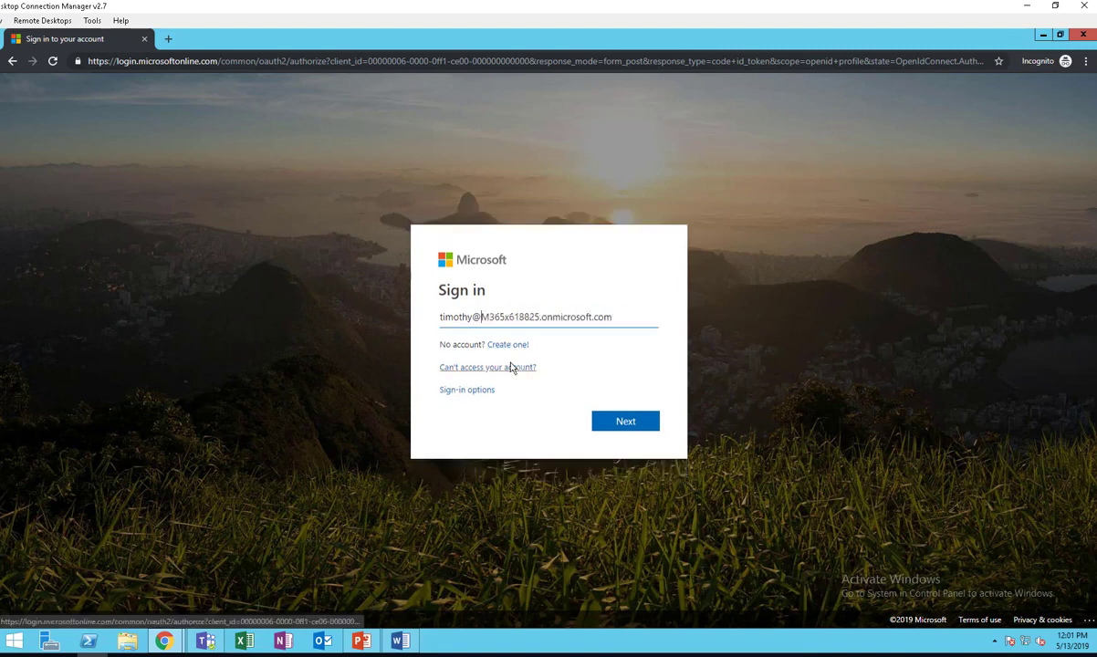
- Sign in as the new user with their password and choose to stay signed in
click(623, 421)
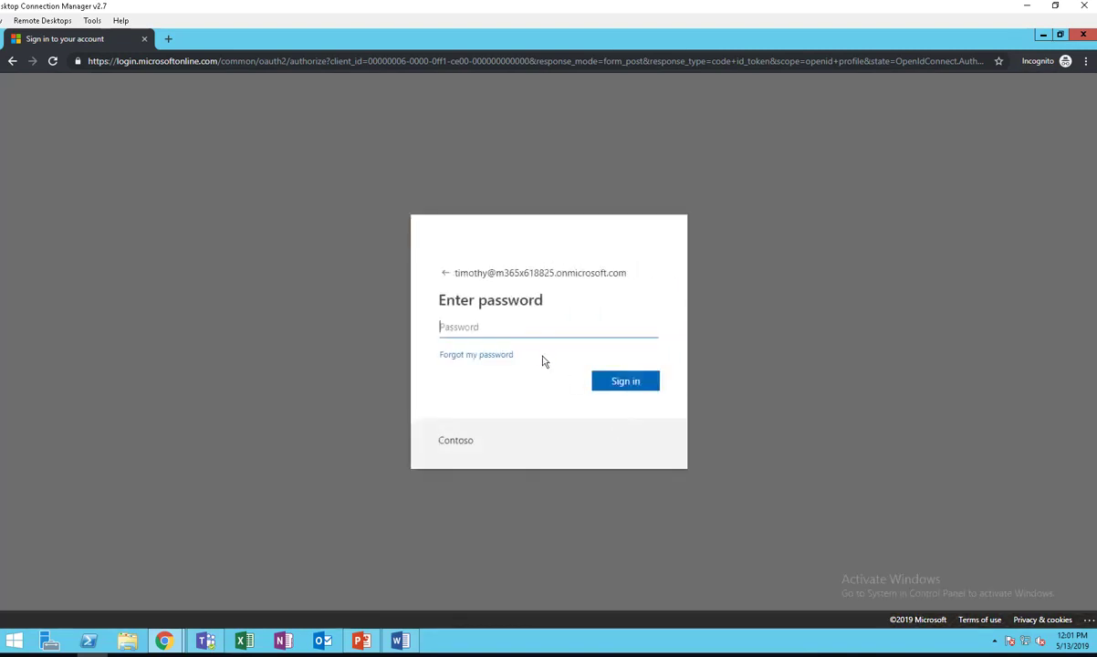
text(•••••••)
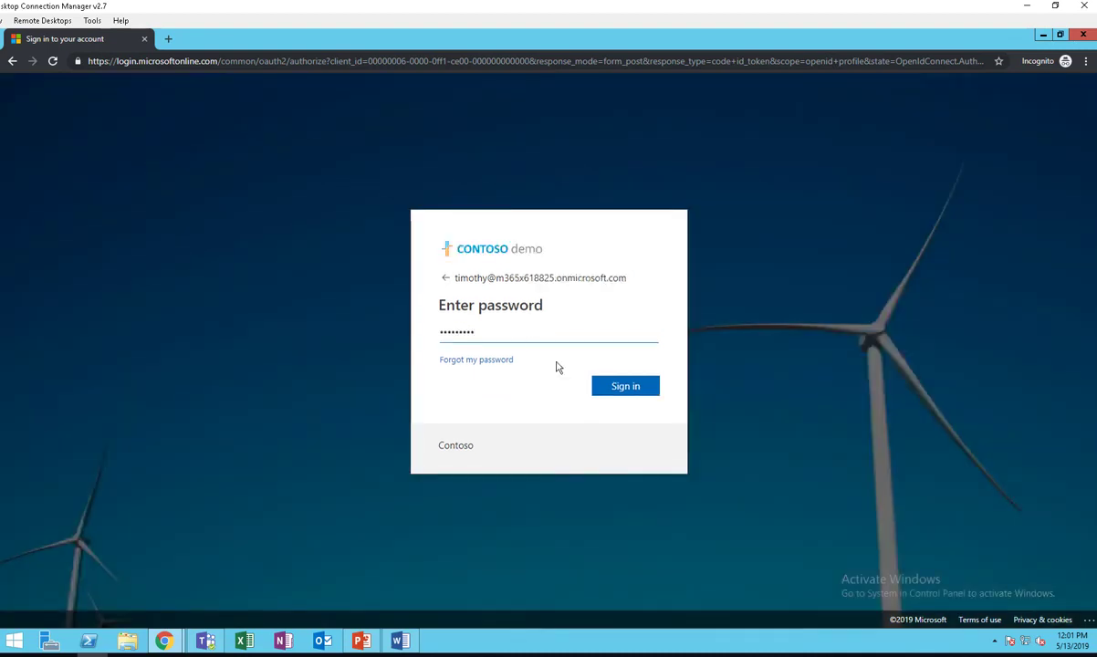
click(610, 398)
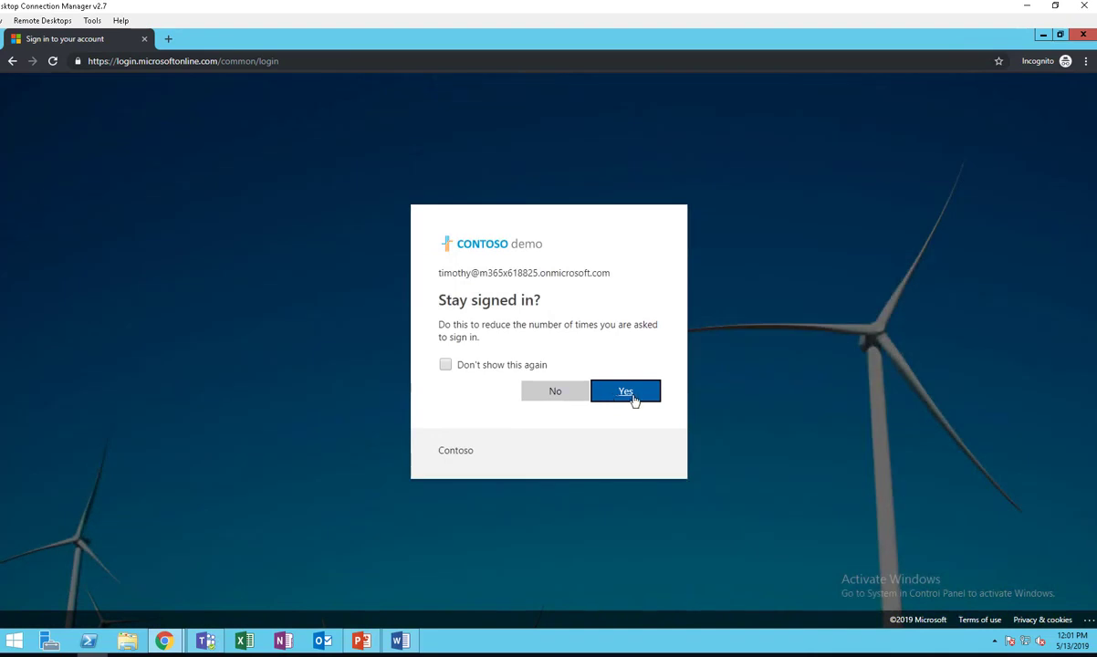
click(629, 392)
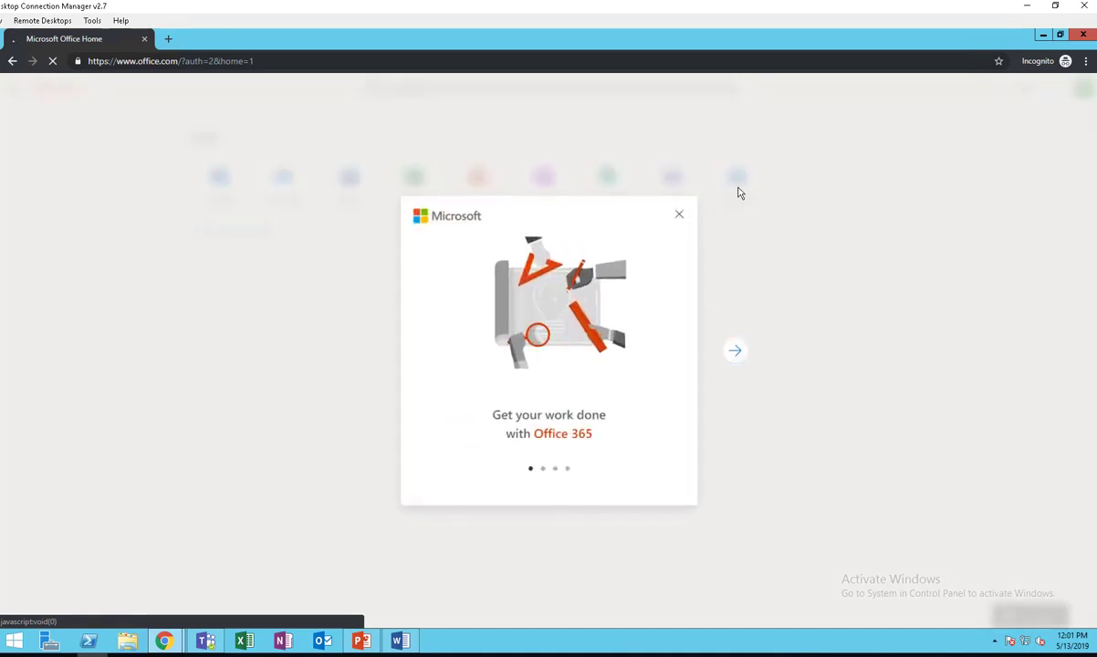
- Dismiss the welcome tour, view all apps, check the app launcher, and minimize the browser
click(681, 217)
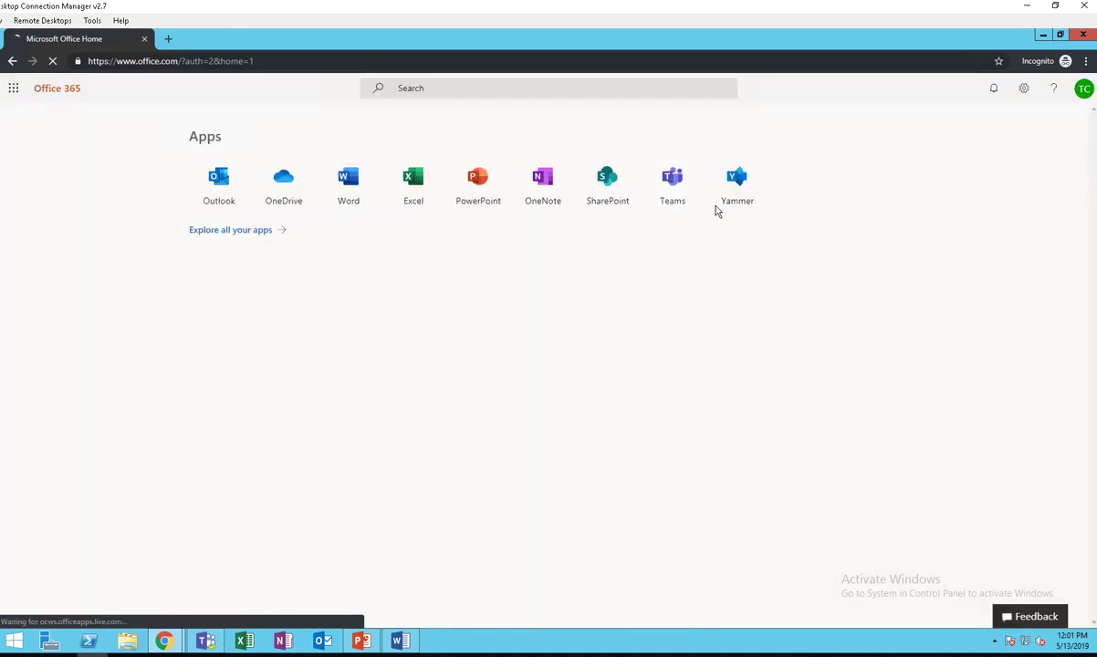
click(274, 231)
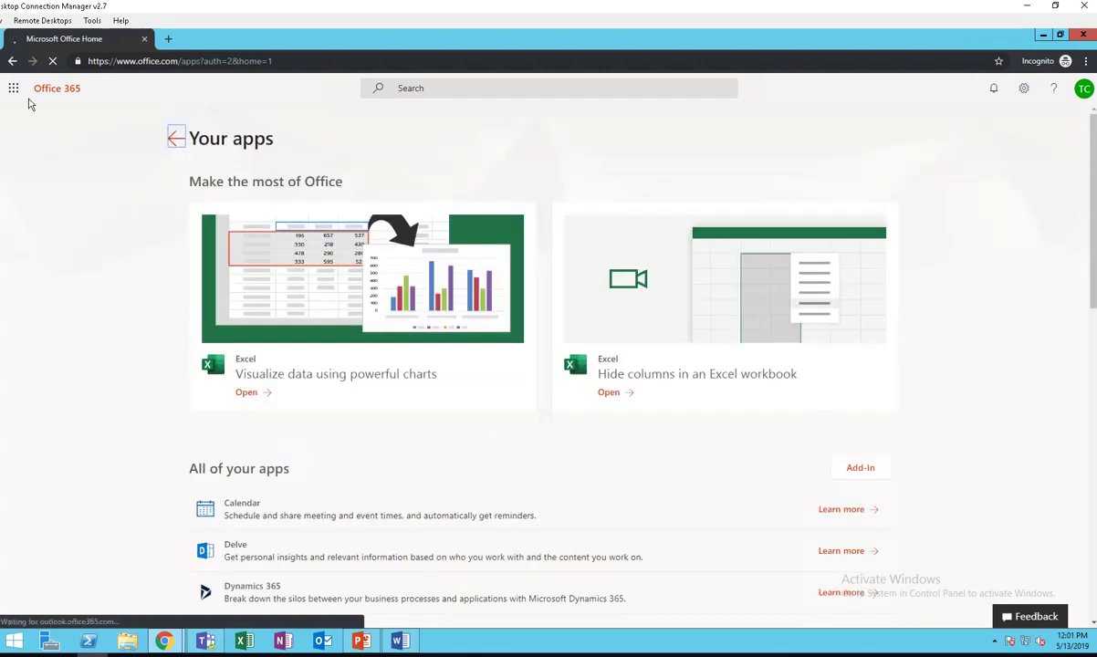
click(14, 88)
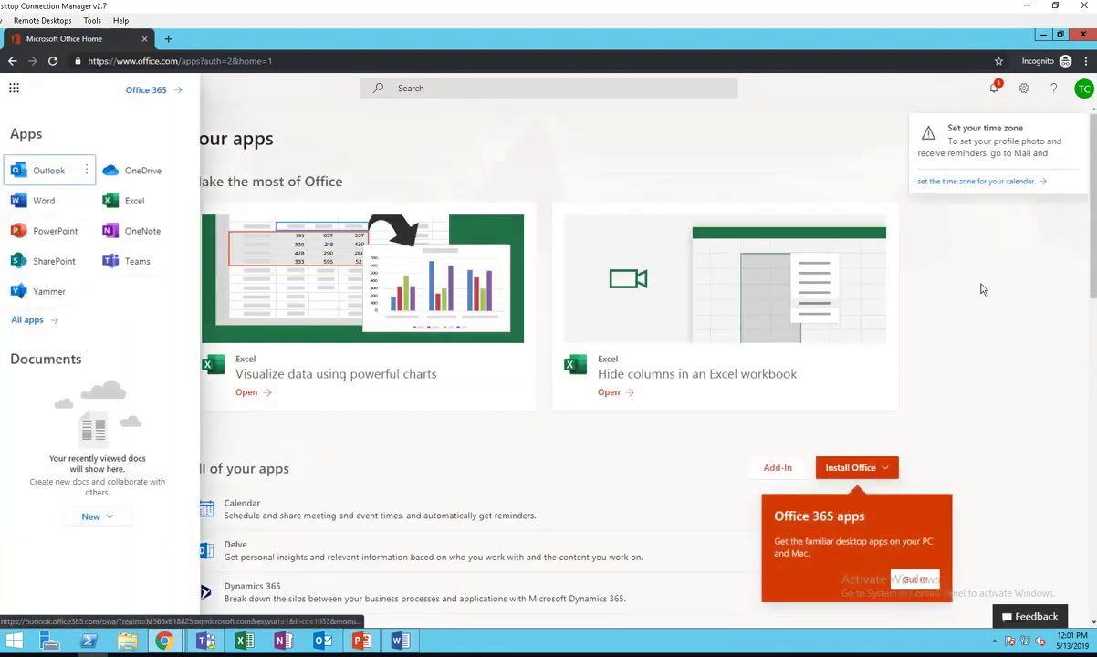
click(935, 268)
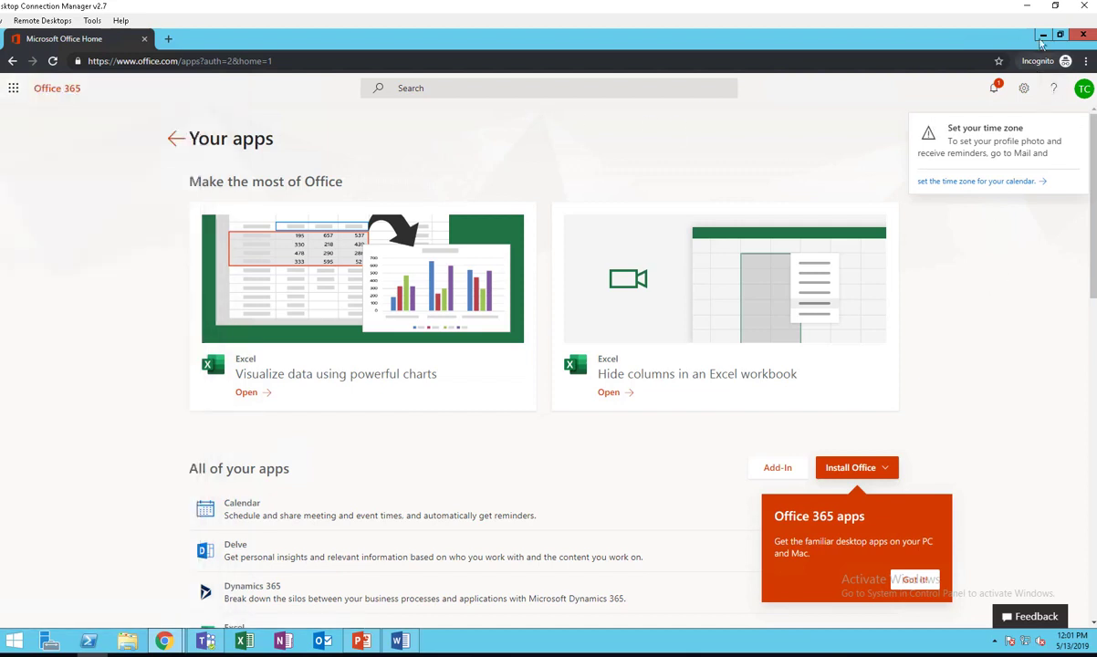
click(1042, 36)
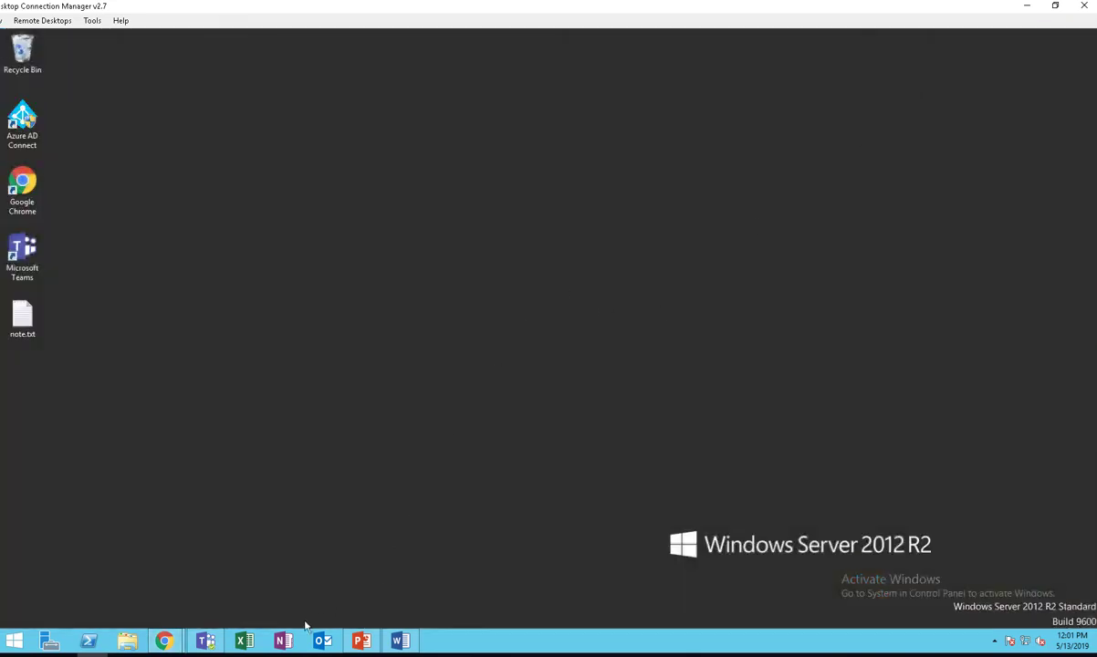
- Restore the admin window and open PIM's Azure AD roles Members list via My roles and Roles
mouse_move(163, 640)
click(98, 564)
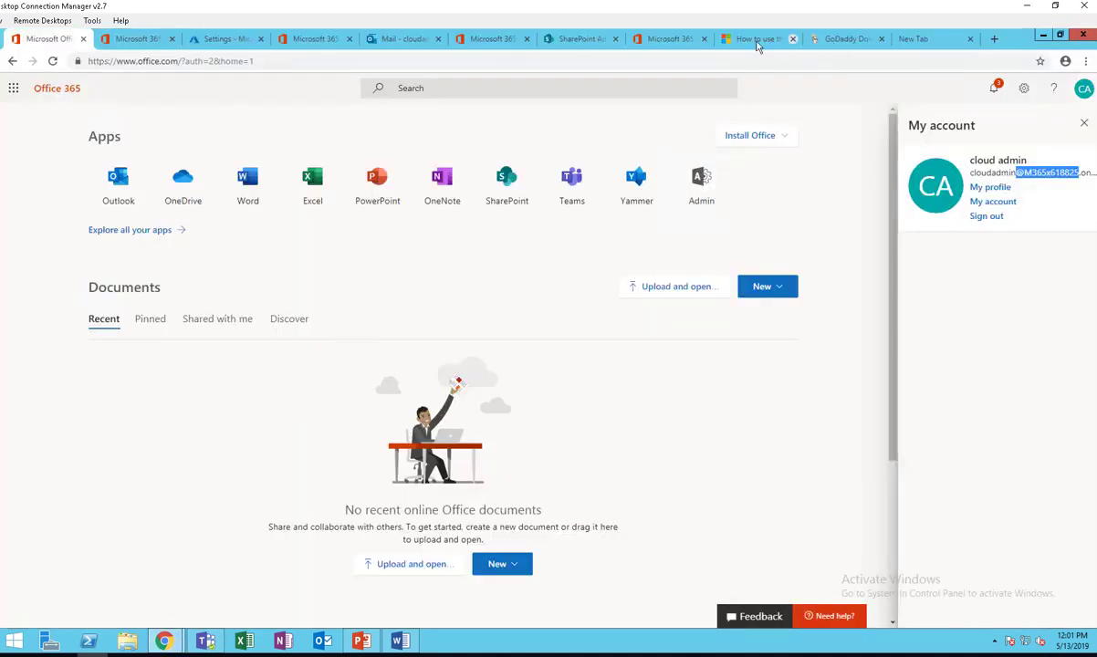
click(220, 41)
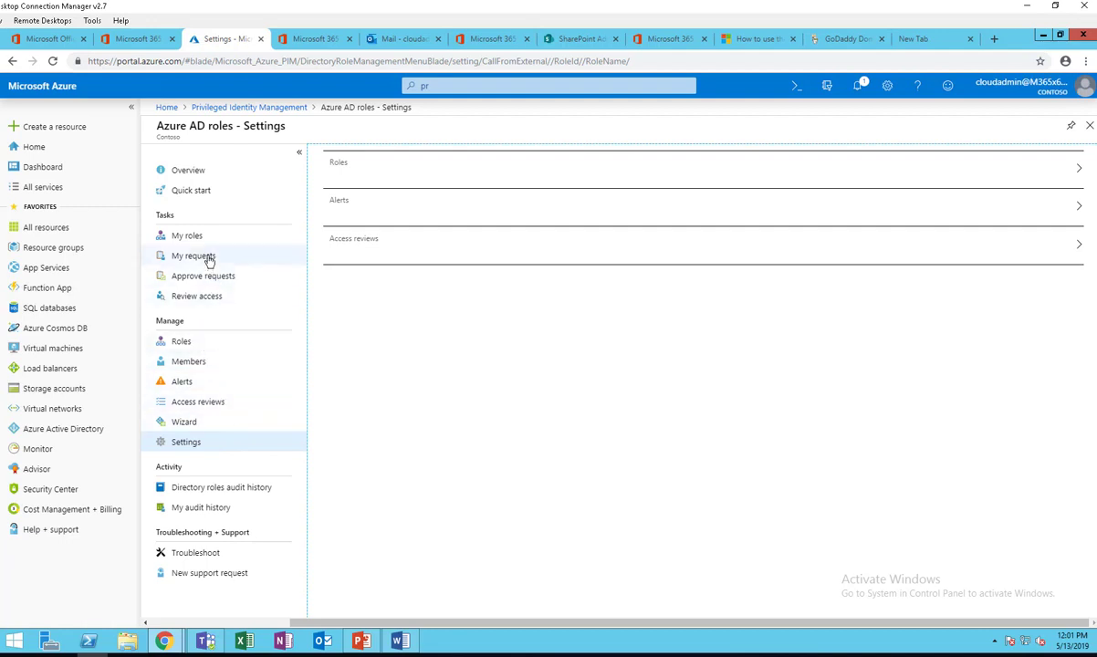
click(191, 236)
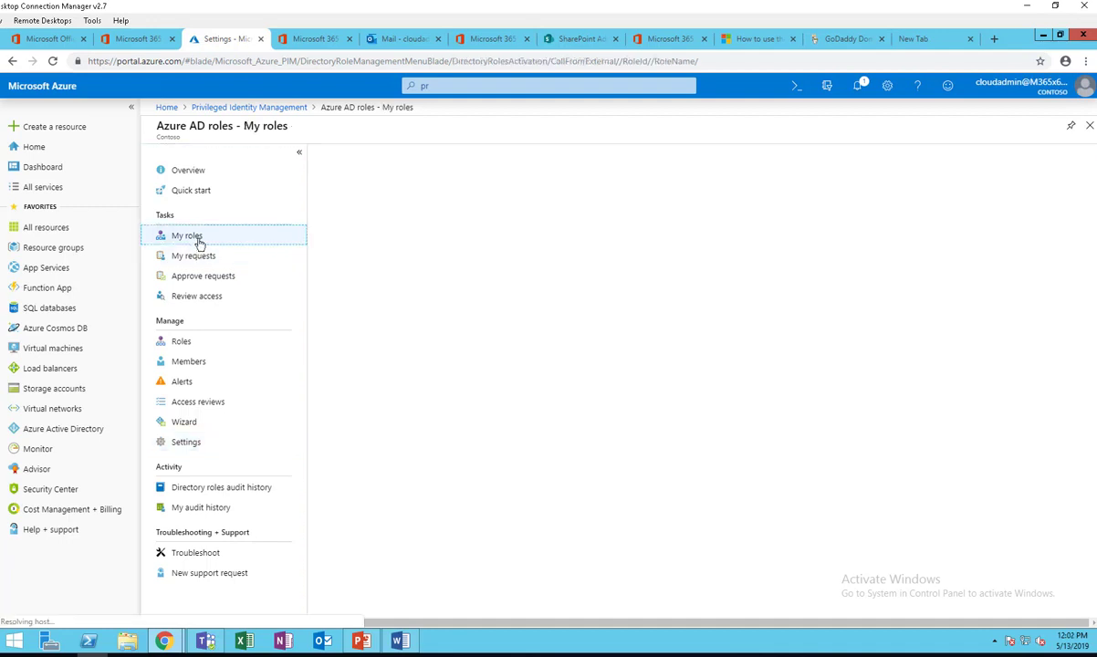
click(187, 342)
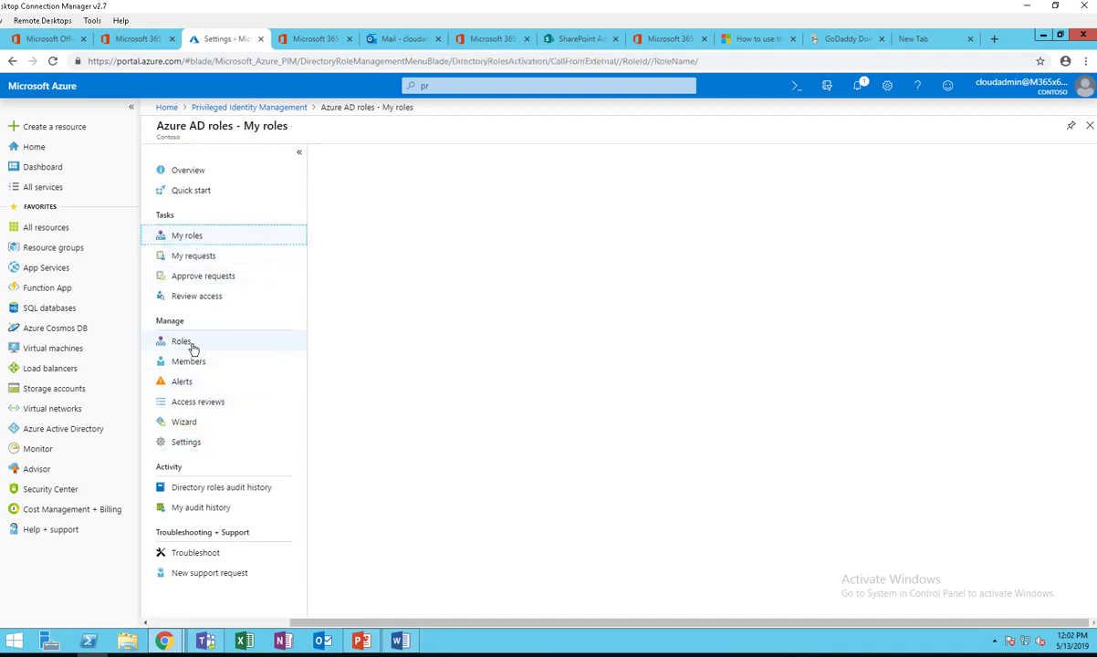
click(206, 365)
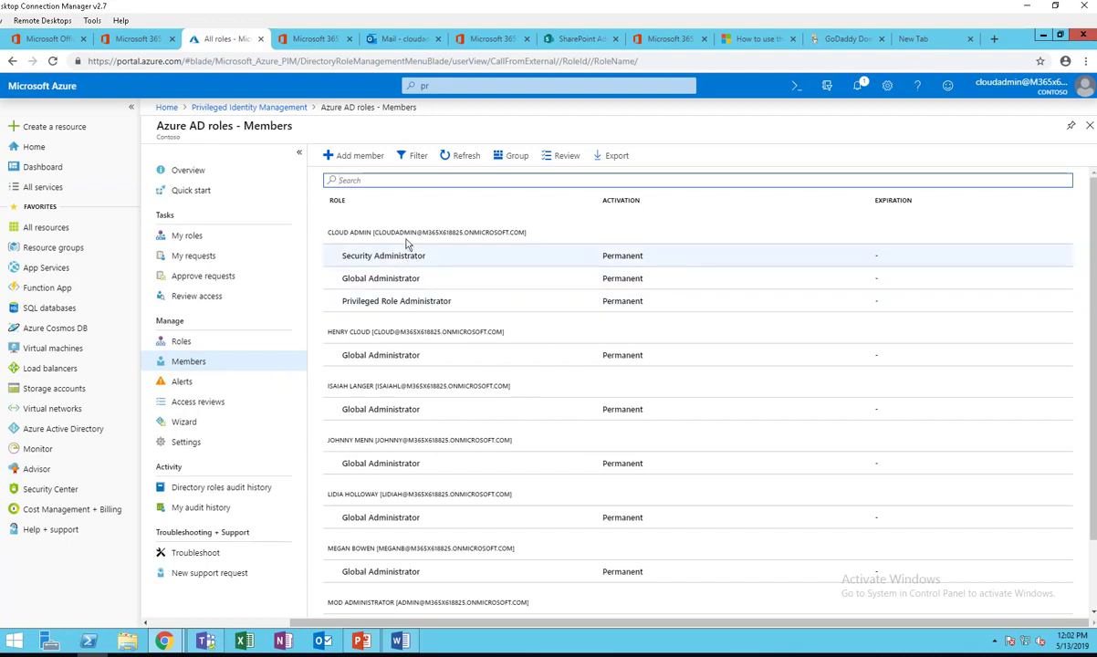
- Make the member's Global Administrator assignment Eligible and return to the refreshed Members list
scroll(552, 429, down, 2)
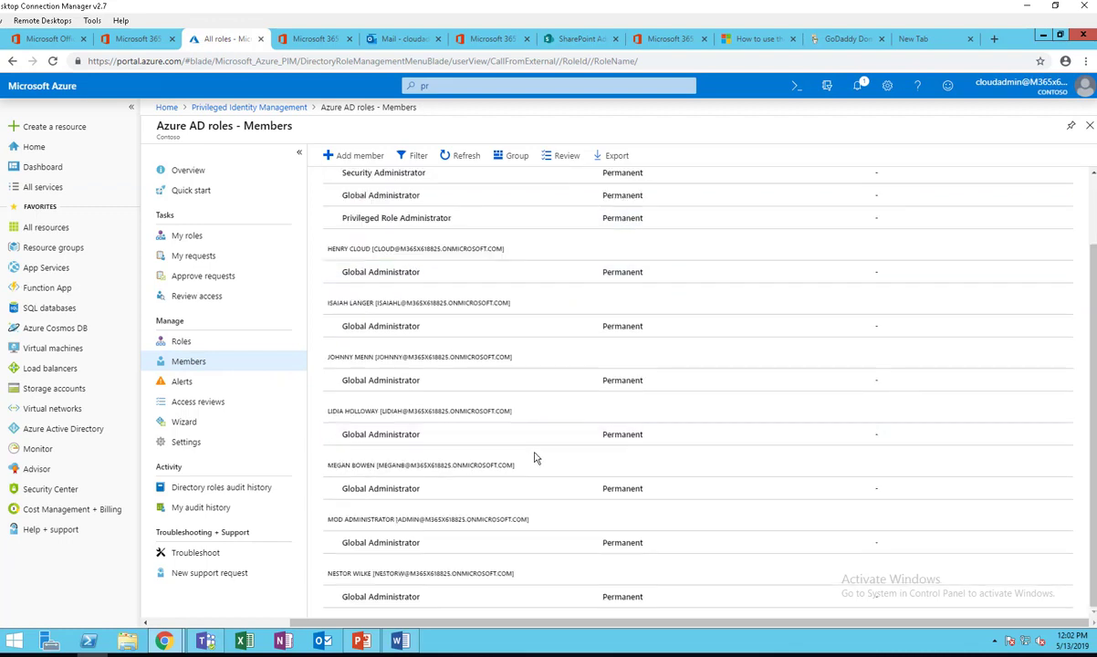
click(466, 443)
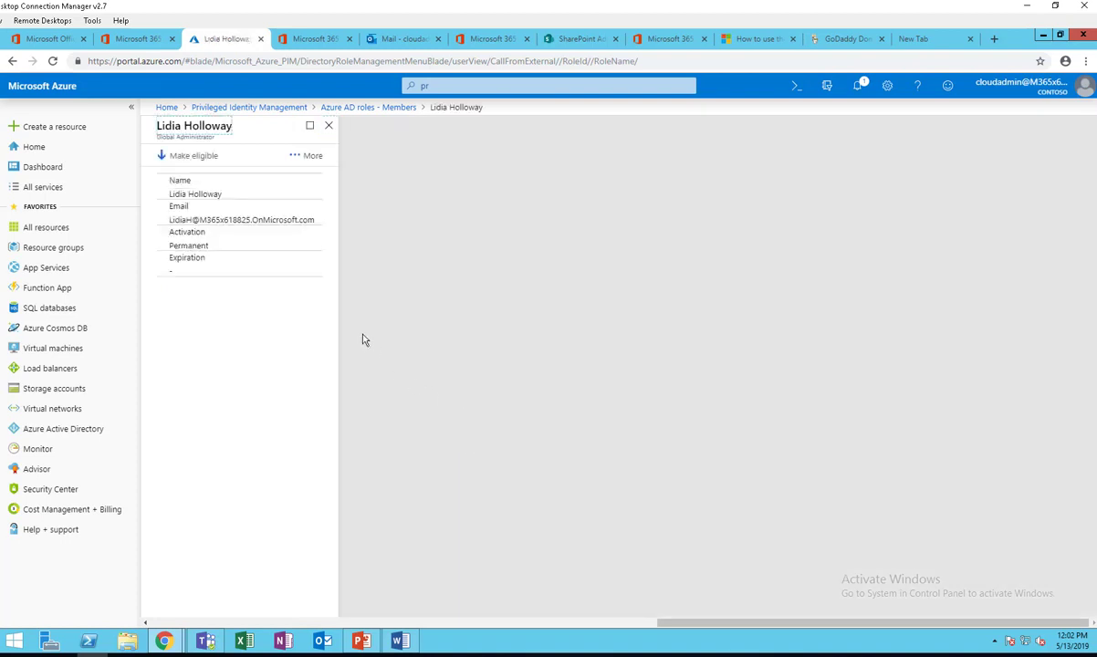
click(301, 157)
click(188, 162)
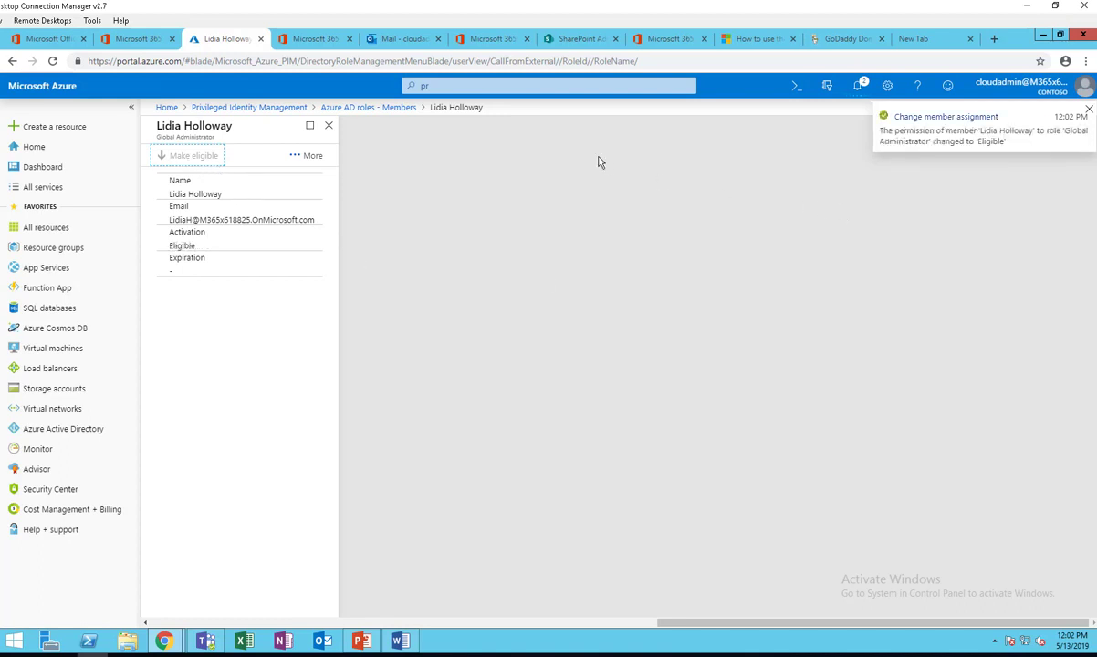
click(1088, 110)
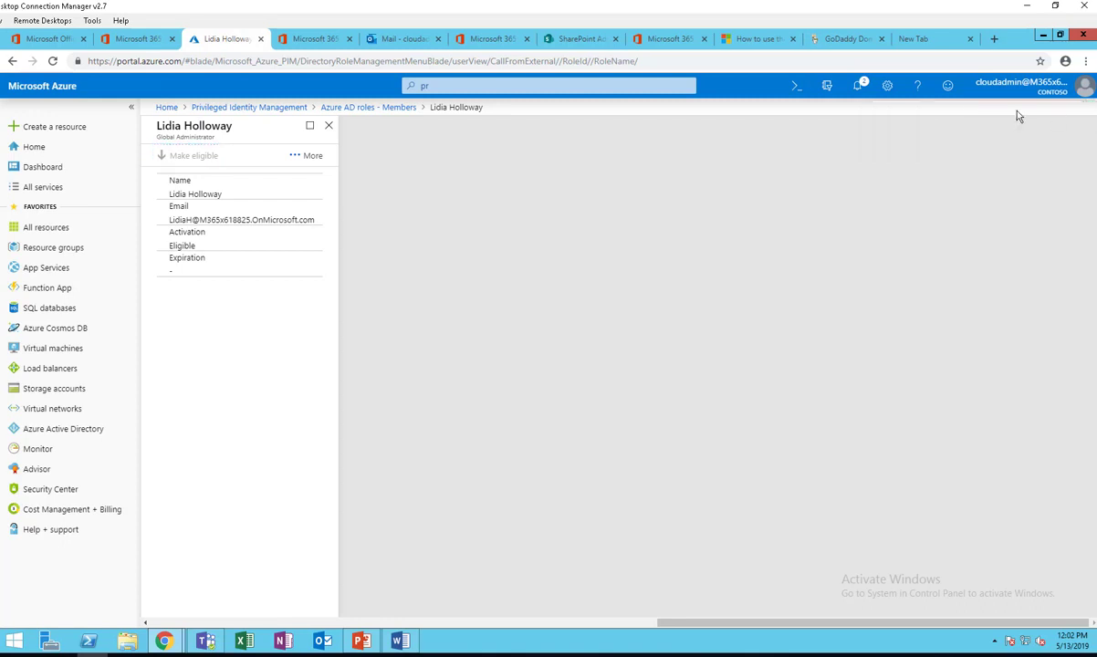
click(358, 108)
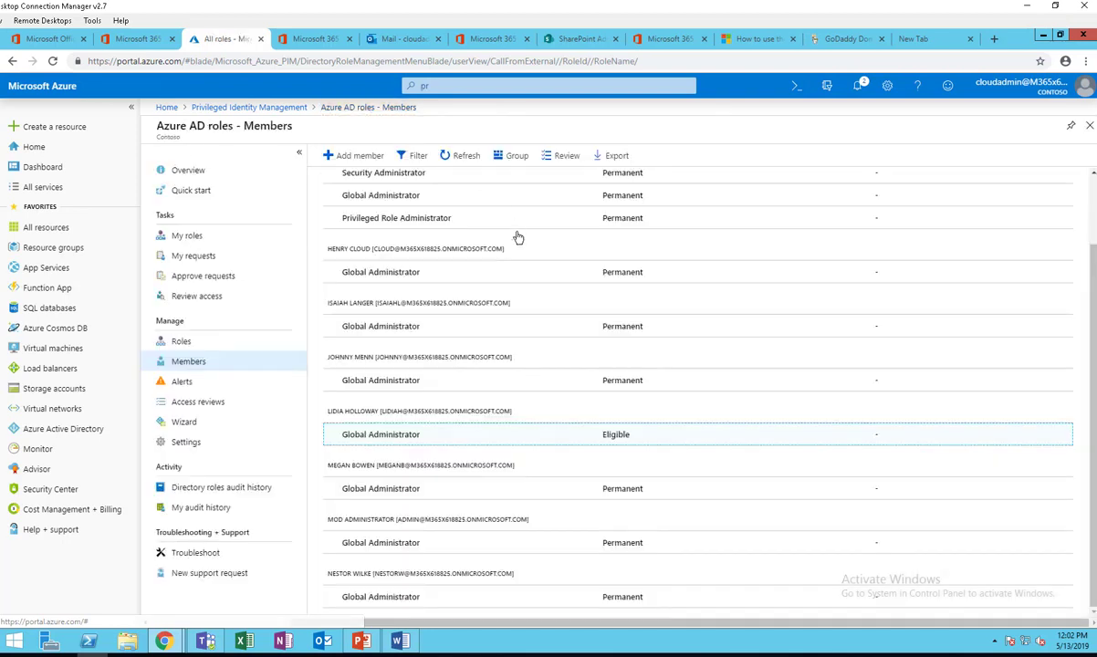
scroll(568, 303, up, 2)
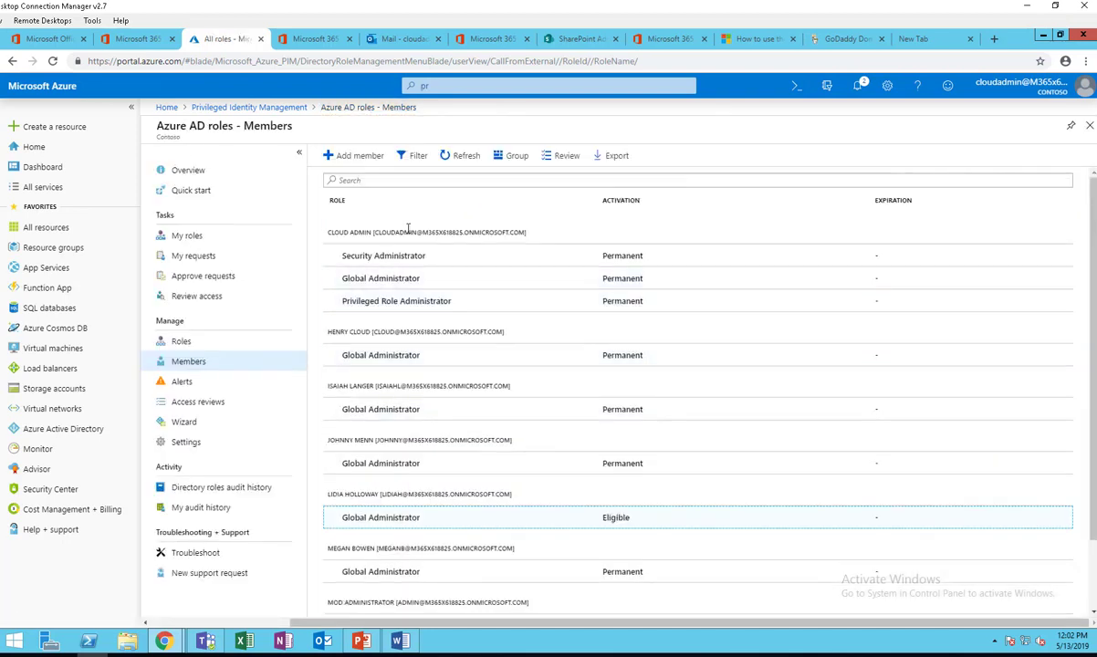
- Clear the failed member search and start adding a managed member for the Global Administrator role
click(374, 180)
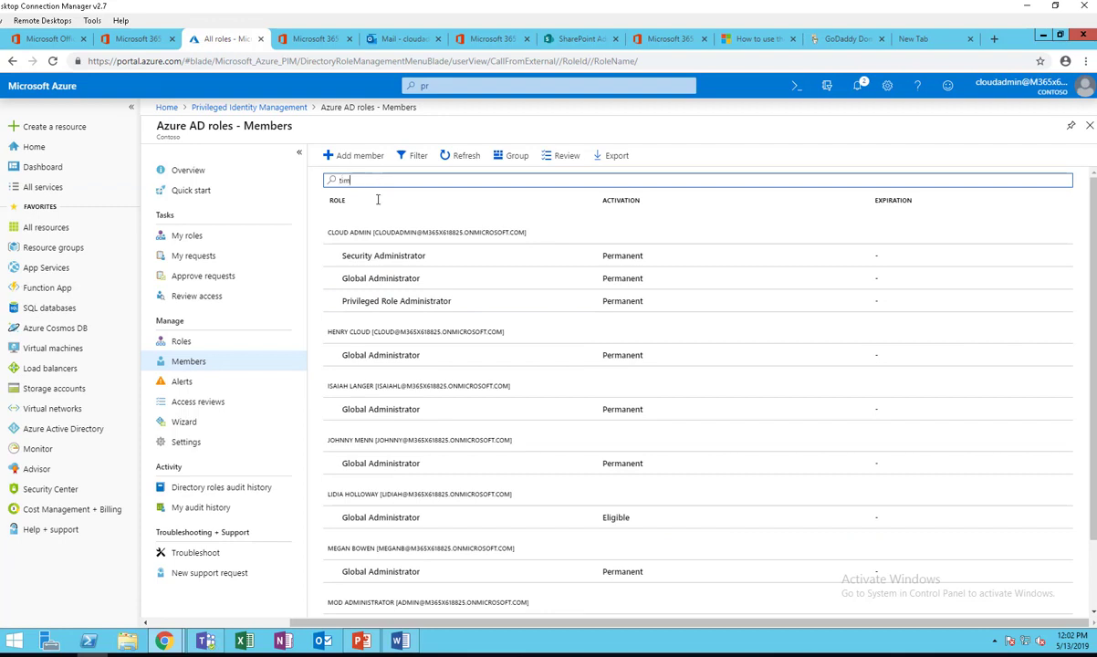
drag(401, 180, 290, 180)
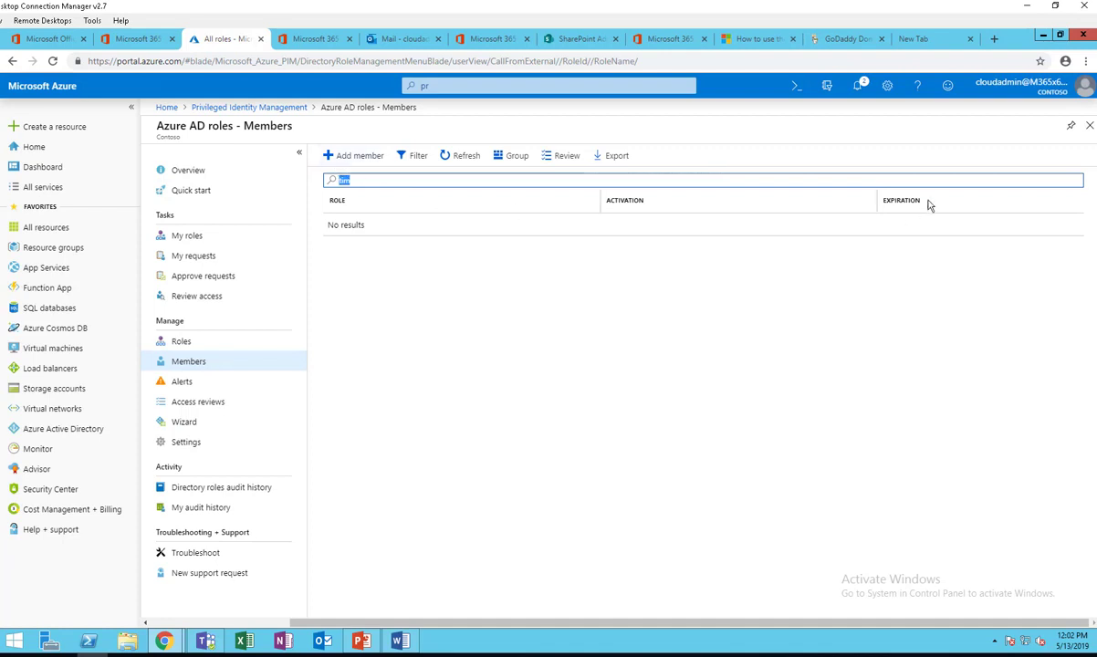
click(349, 155)
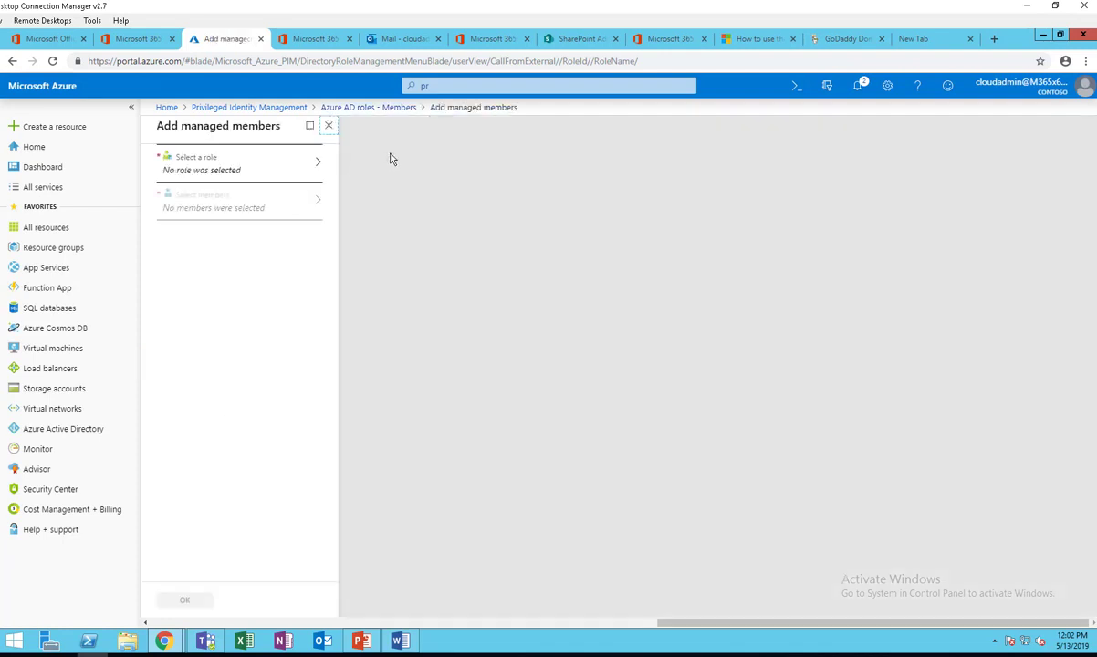
click(251, 173)
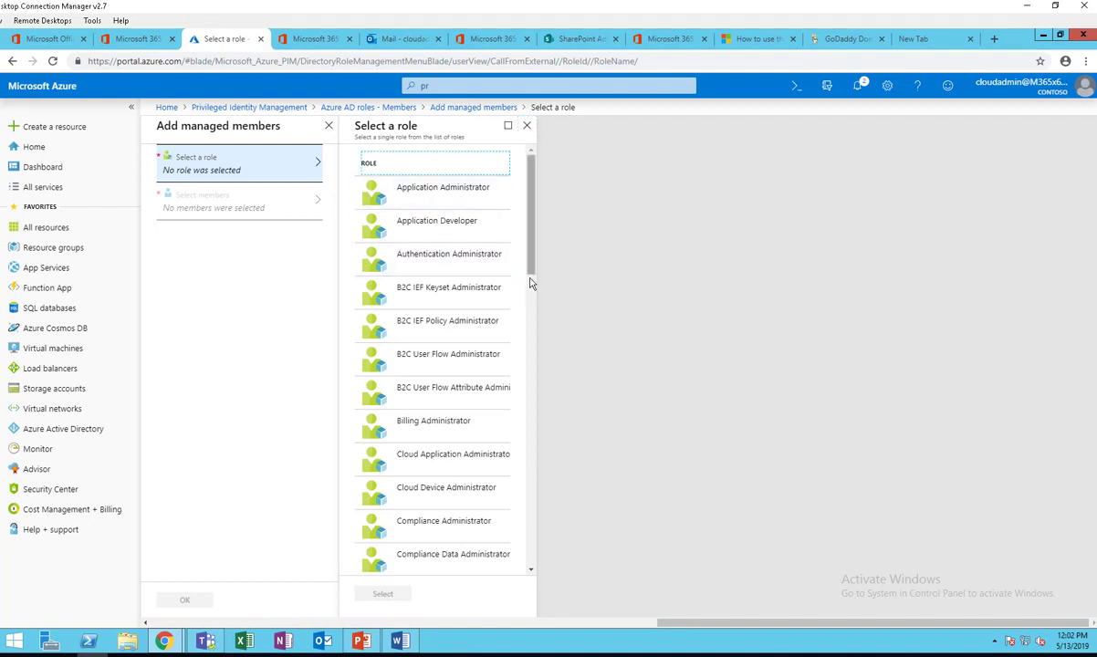
scroll(529, 286, down, 5)
scroll(527, 320, down, 1)
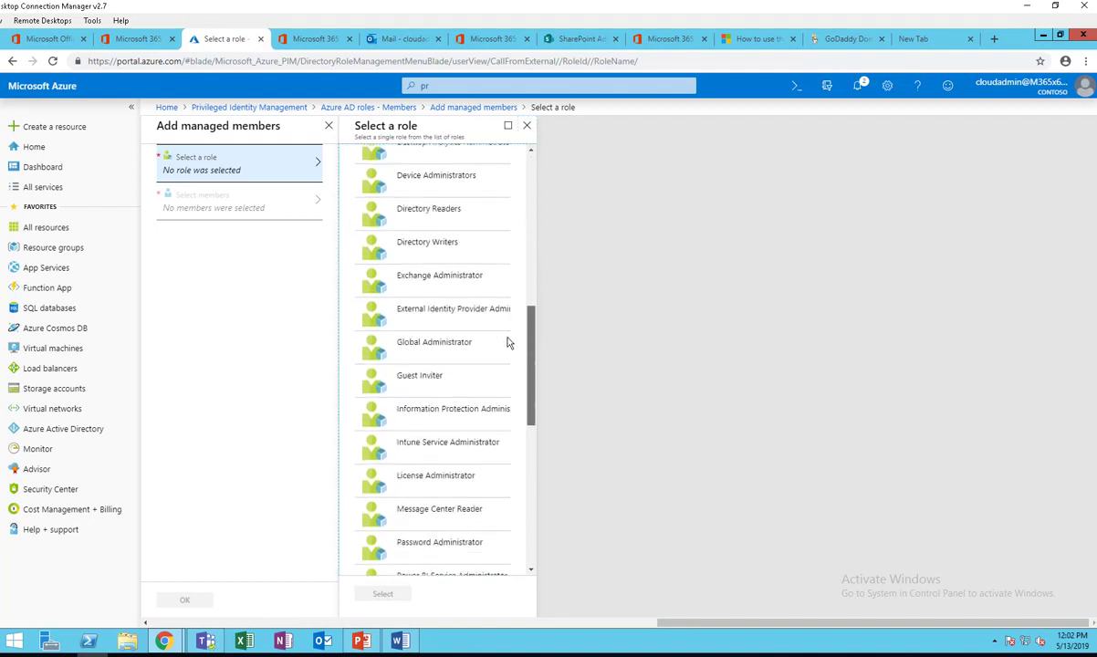
click(445, 346)
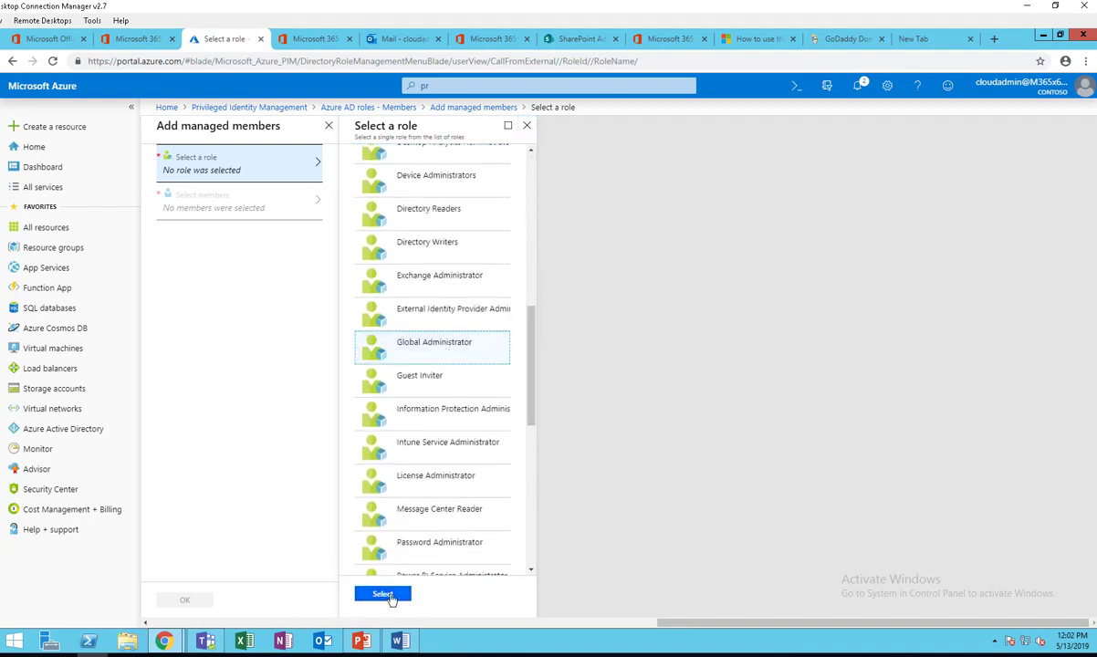
click(383, 594)
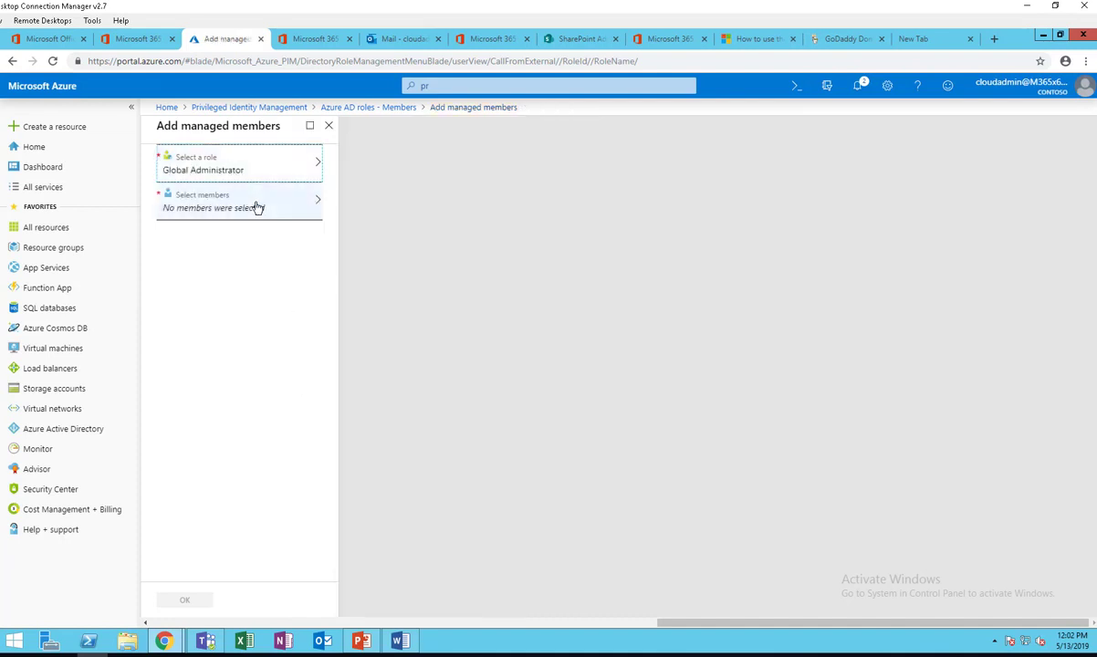
- Search for and select the new user, then add them as Eligible
click(258, 207)
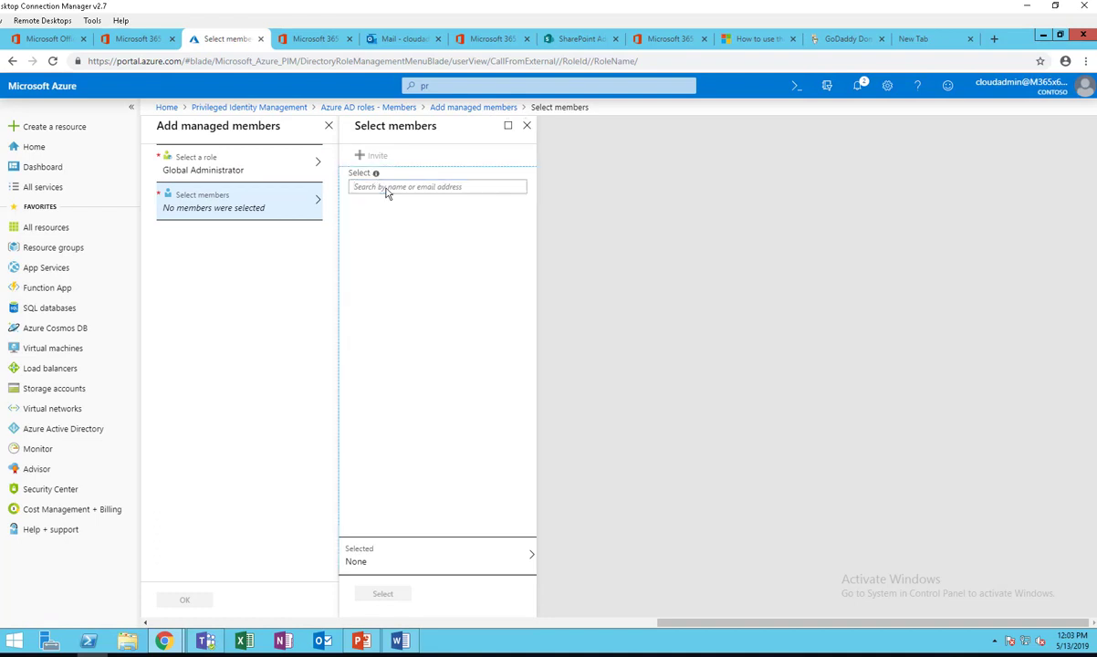
click(431, 186)
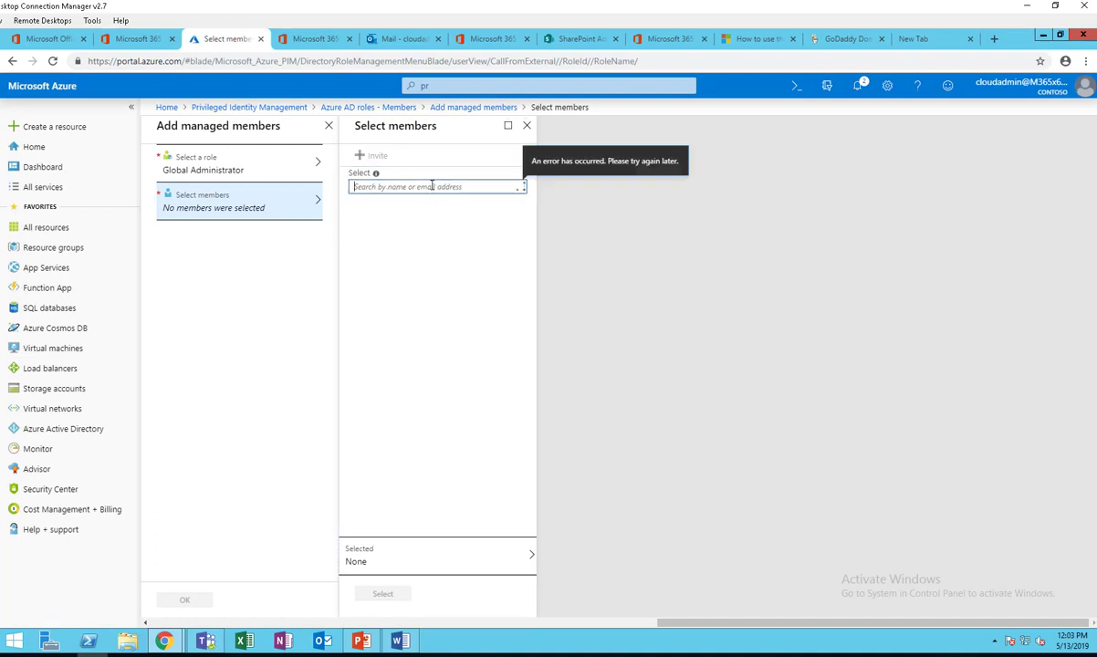
text(timo)
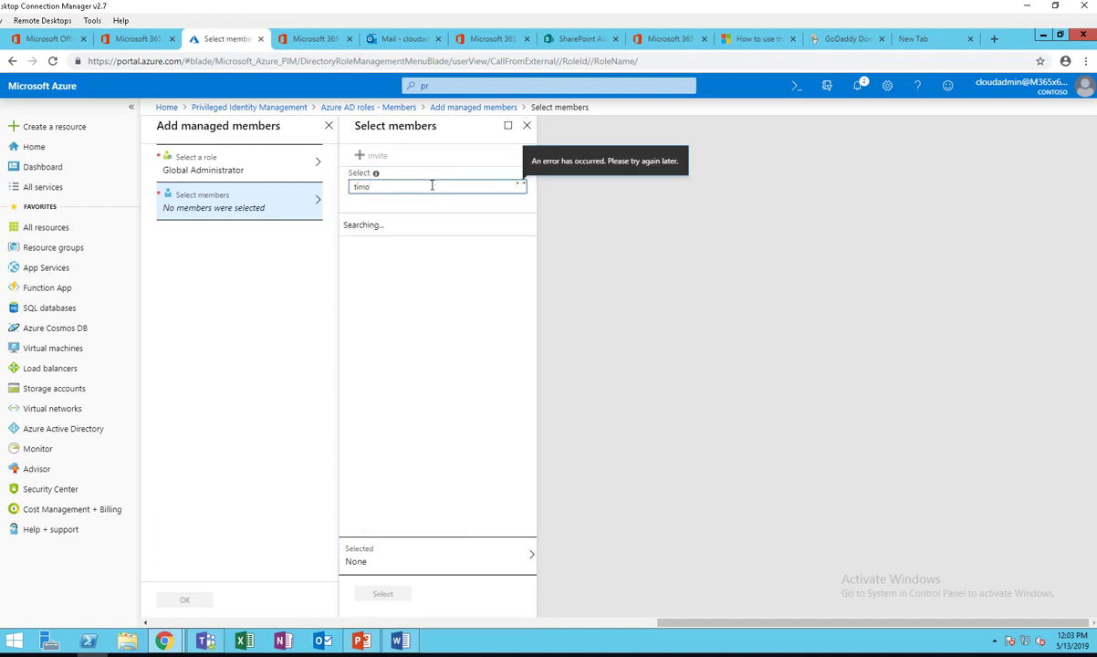
click(436, 238)
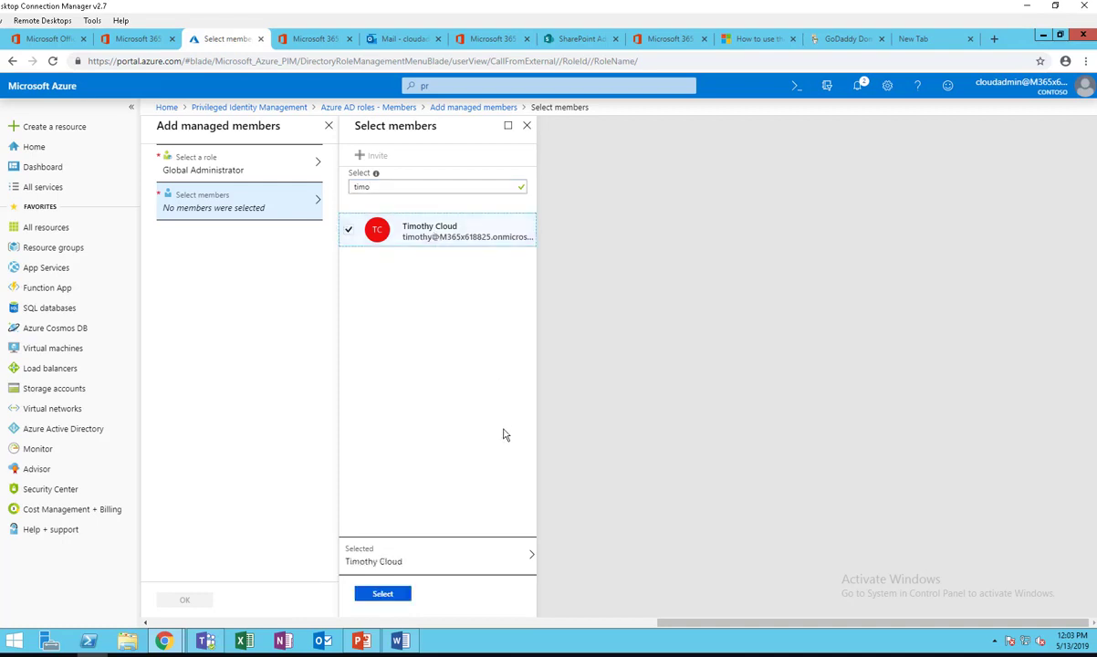
click(379, 595)
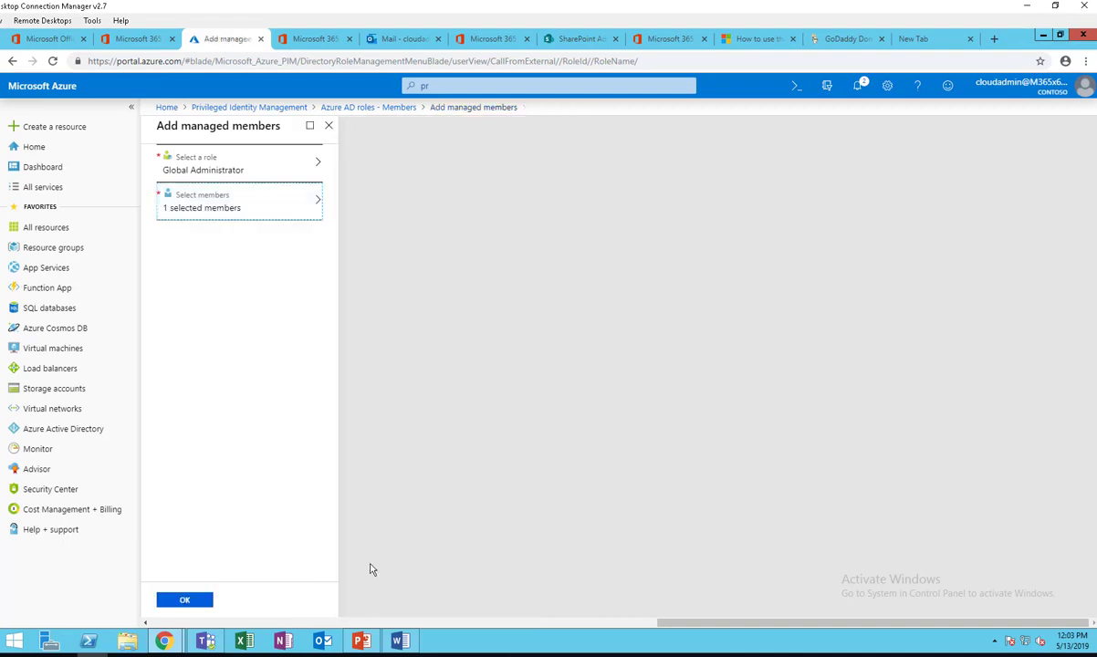
click(202, 599)
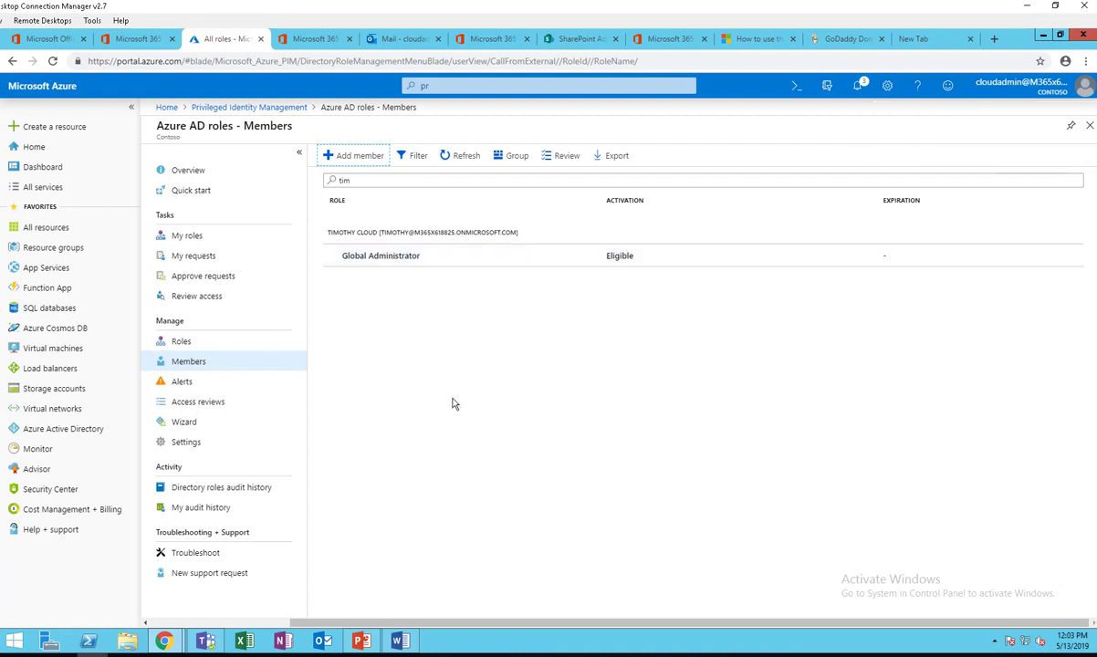
- Bring the Office home window forward, reload it, and browse the full app list
mouse_move(171, 642)
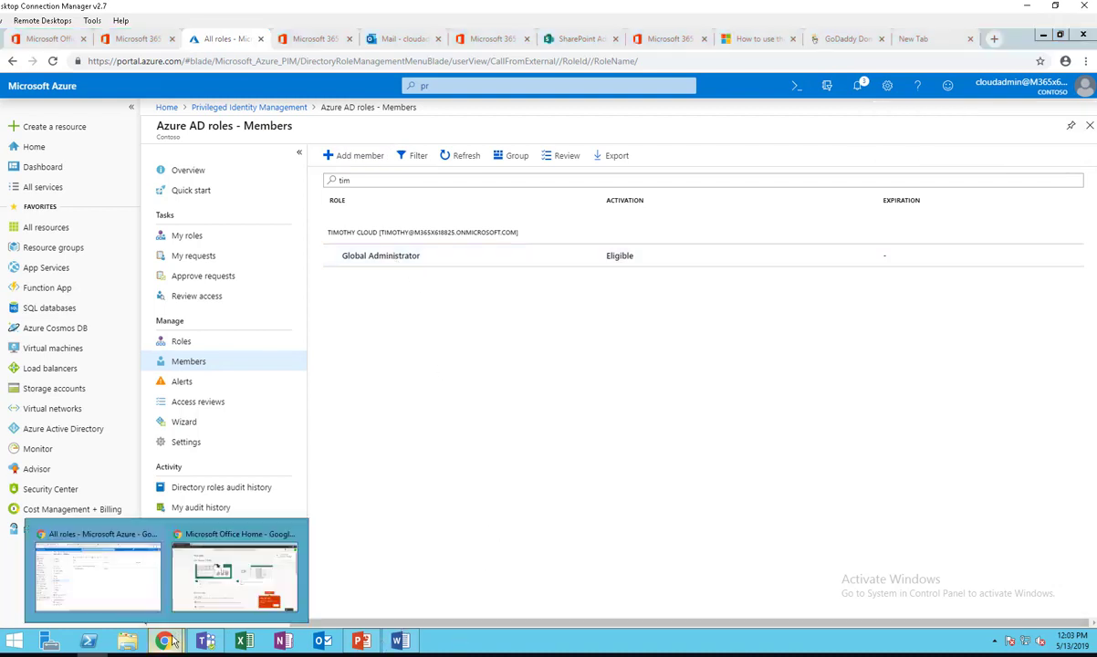
click(205, 546)
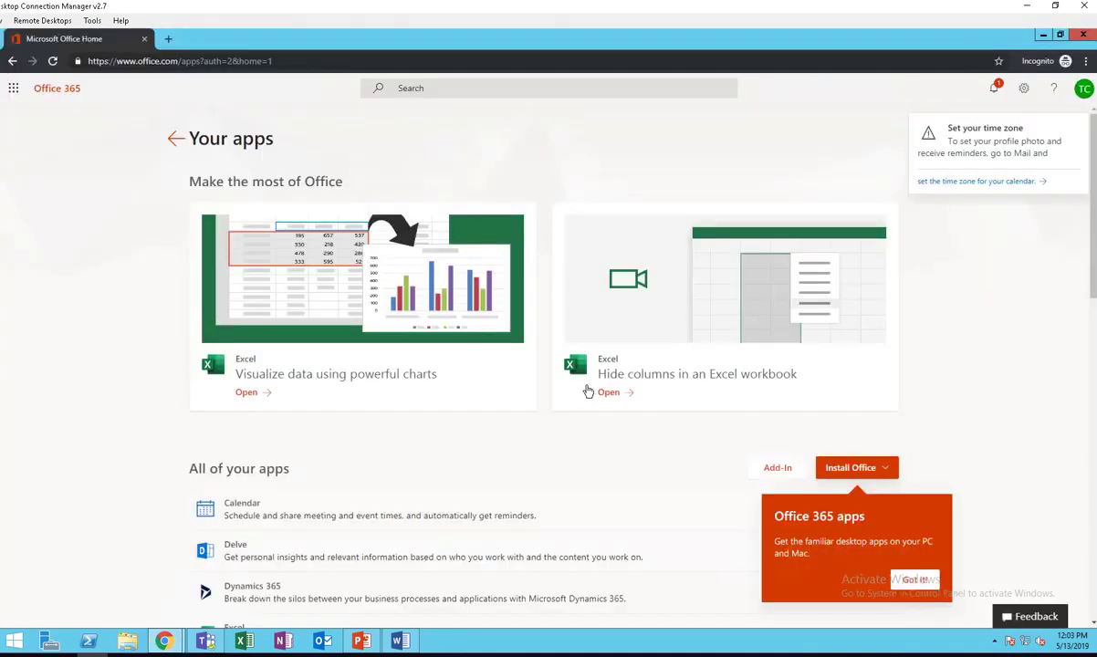
click(54, 62)
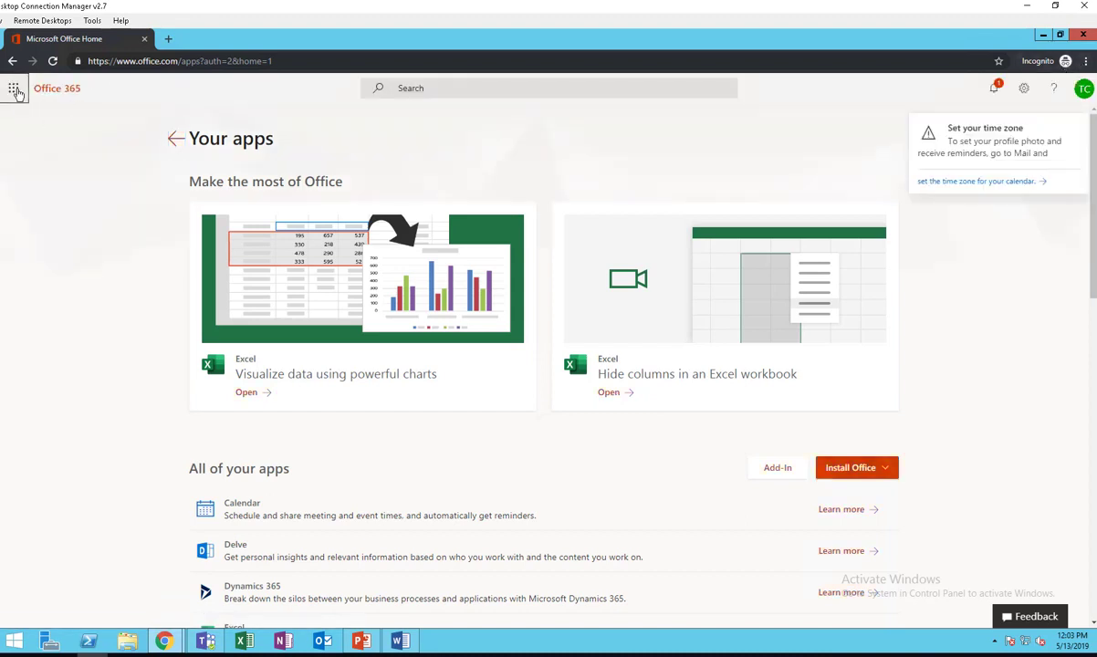
click(14, 87)
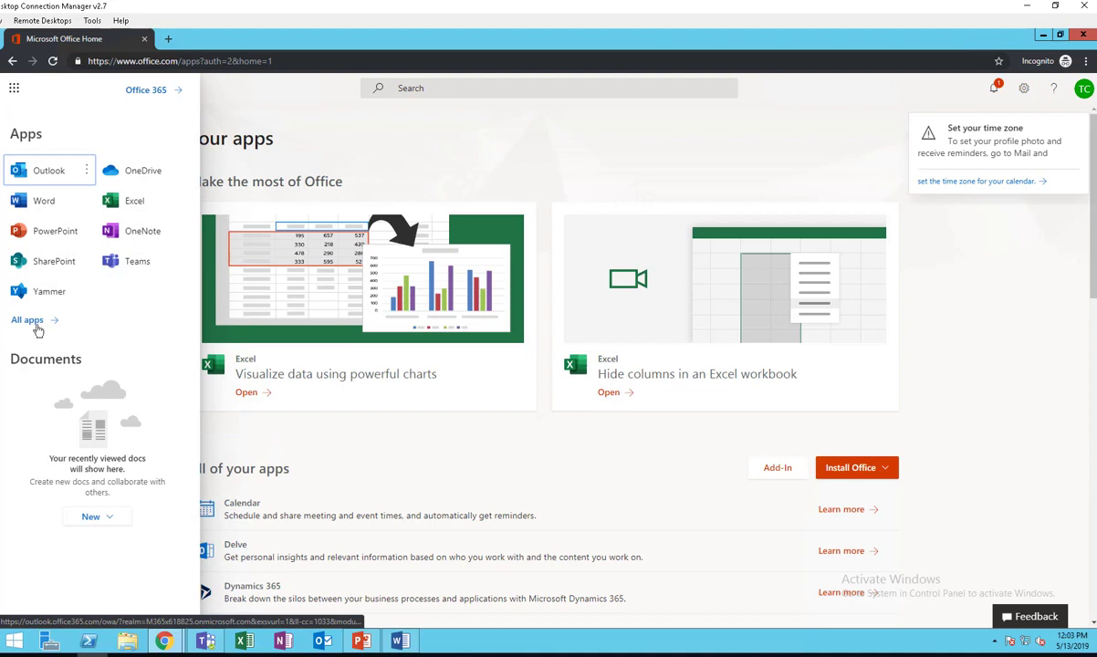
click(30, 320)
drag(179, 330, 179, 458)
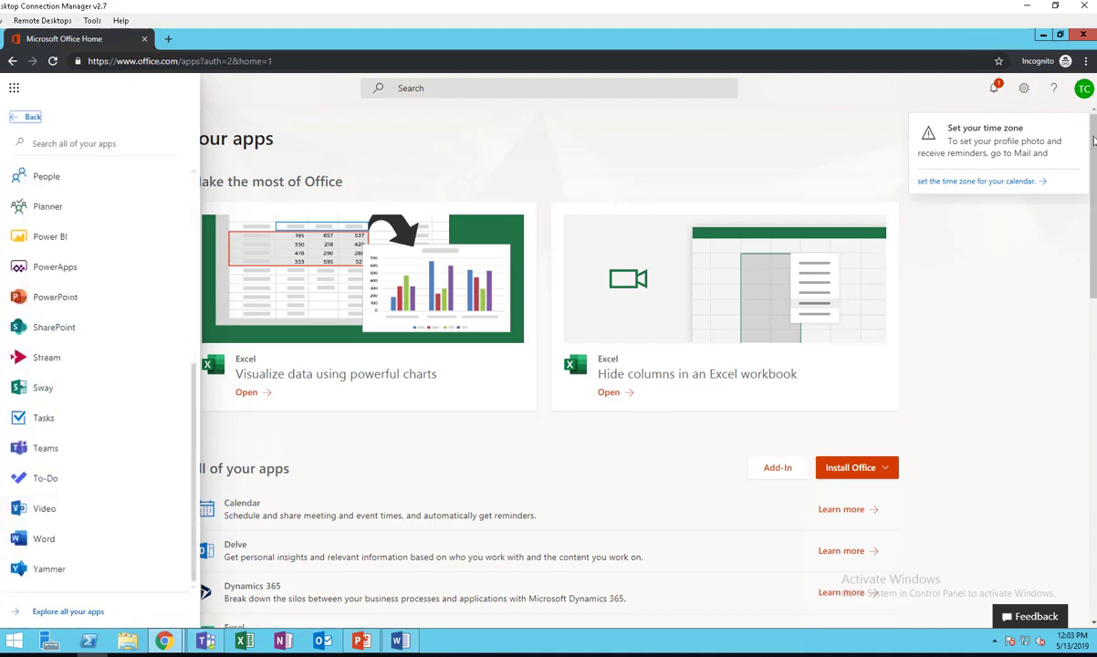
drag(1093, 141, 1084, 149)
click(13, 88)
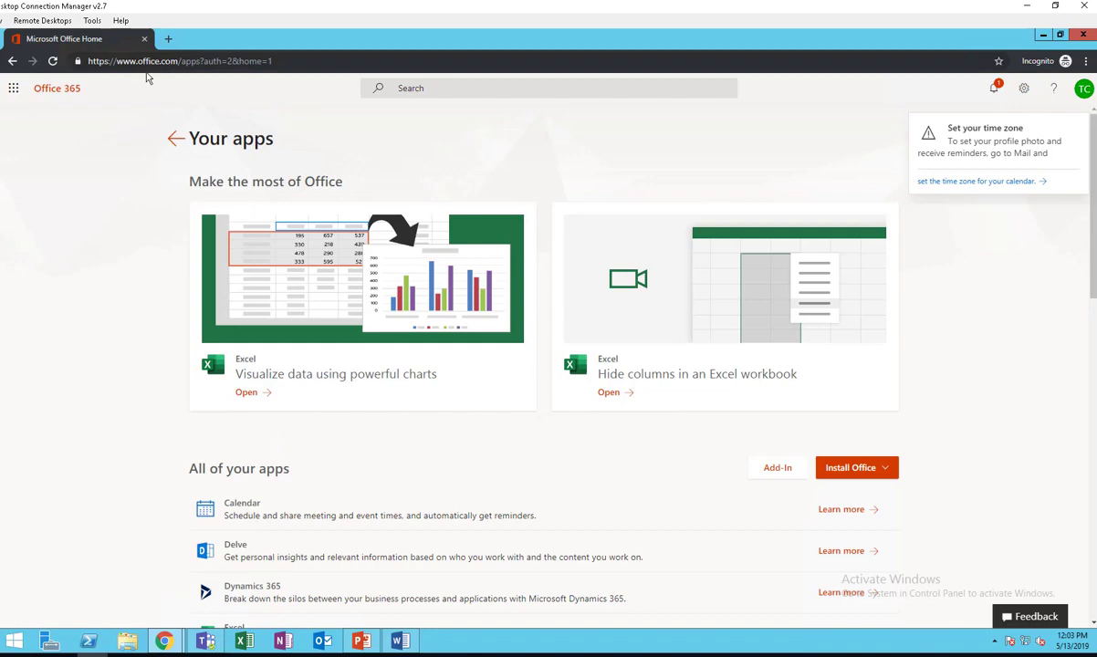
- Reload the Office home page and sign out from the account panel
click(52, 63)
click(1084, 89)
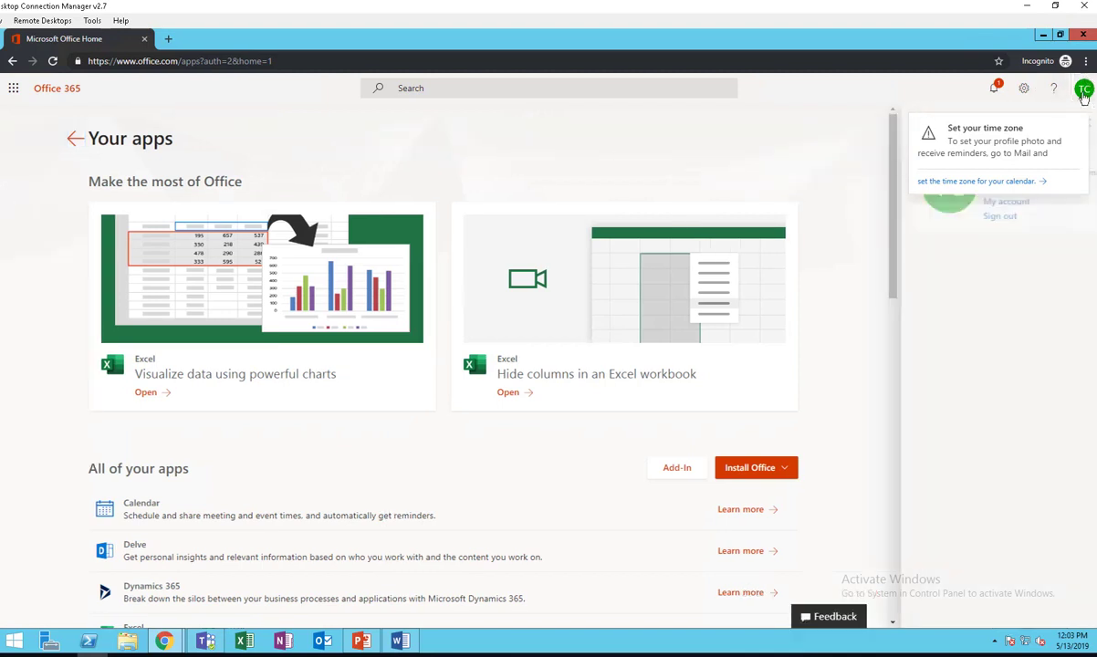
click(988, 219)
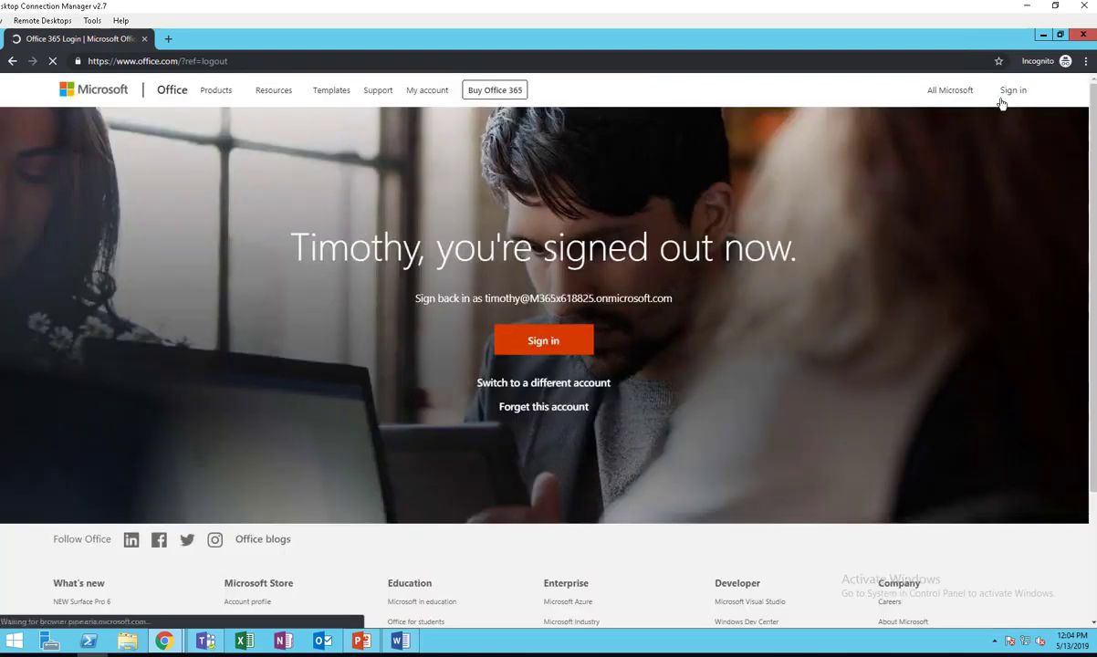
- Sign back in as the user with their password and stay signed in
click(1011, 90)
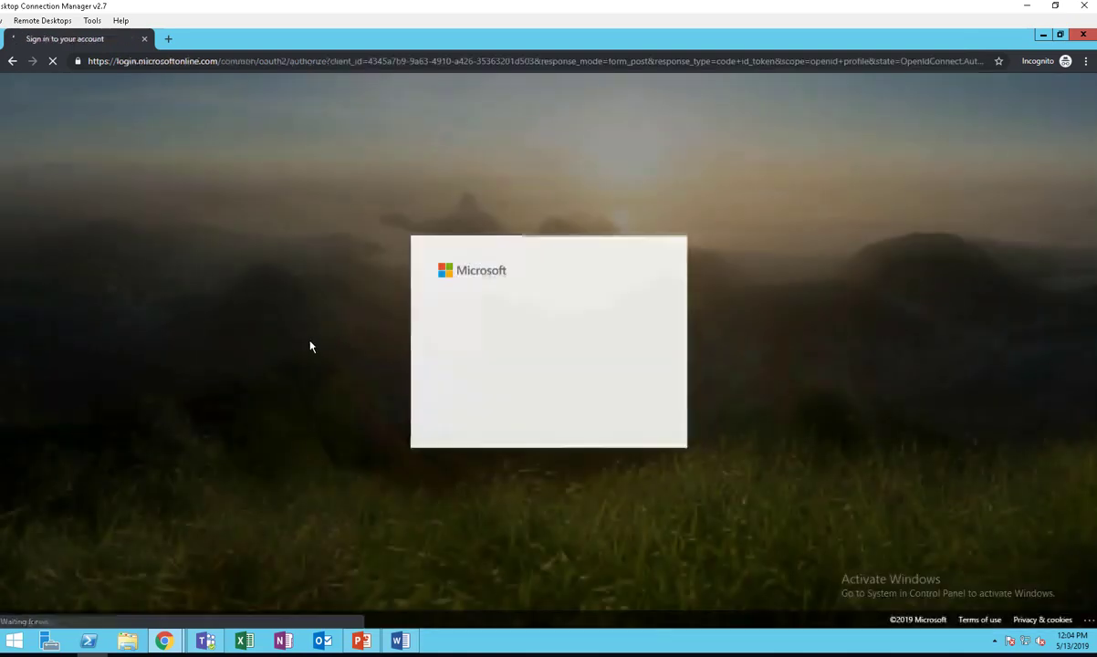
click(525, 349)
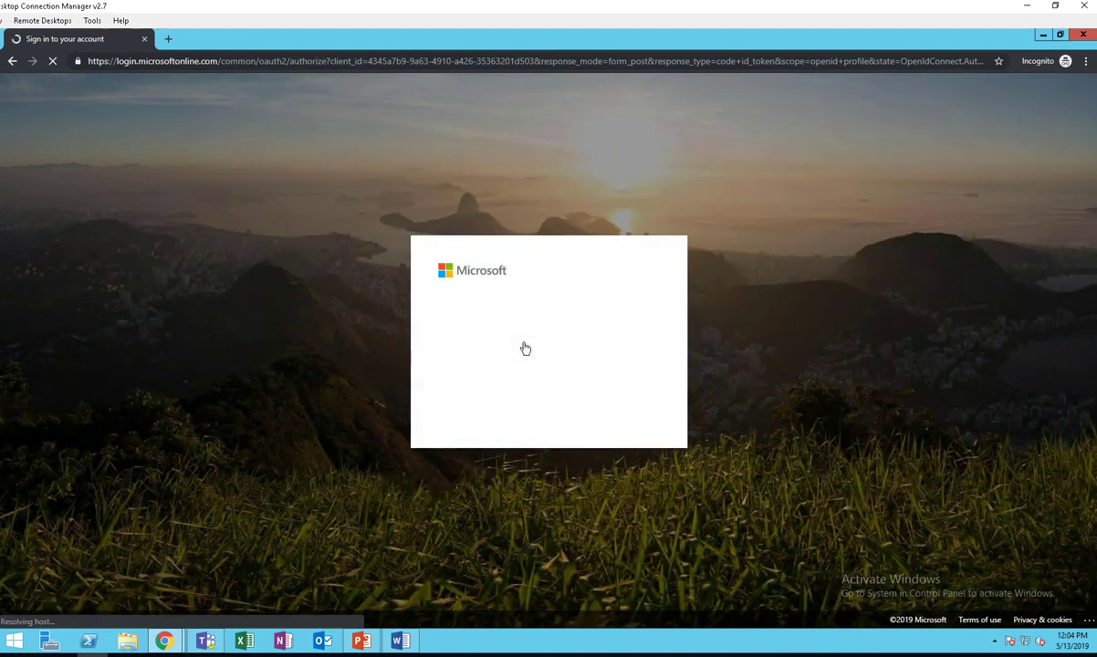
text(•)
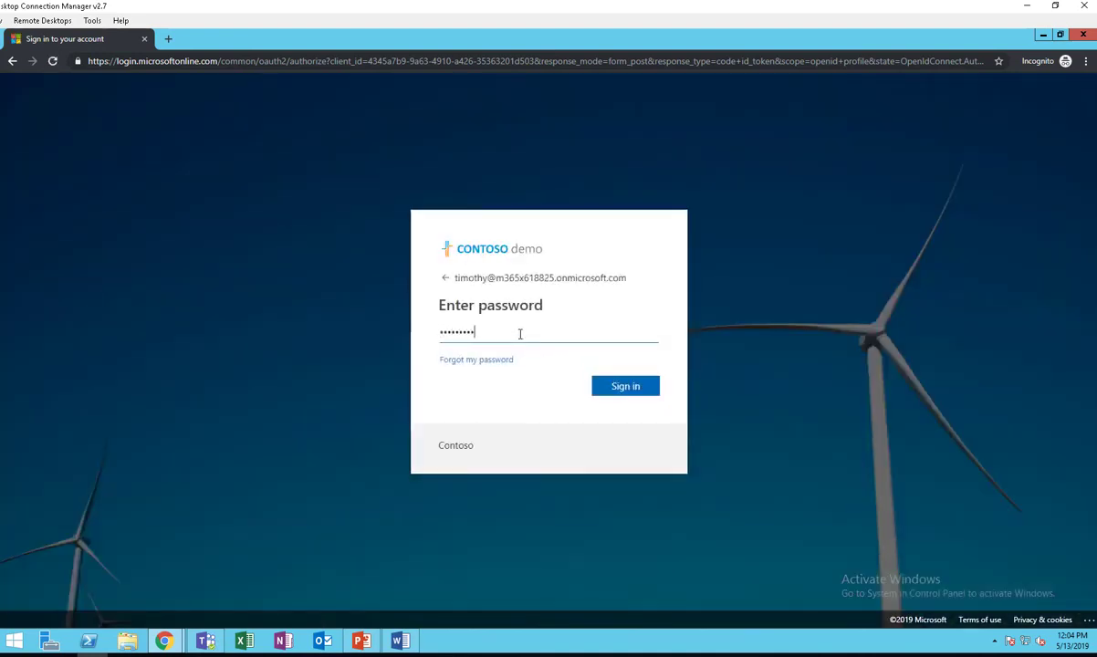
text(••••••••)
click(634, 384)
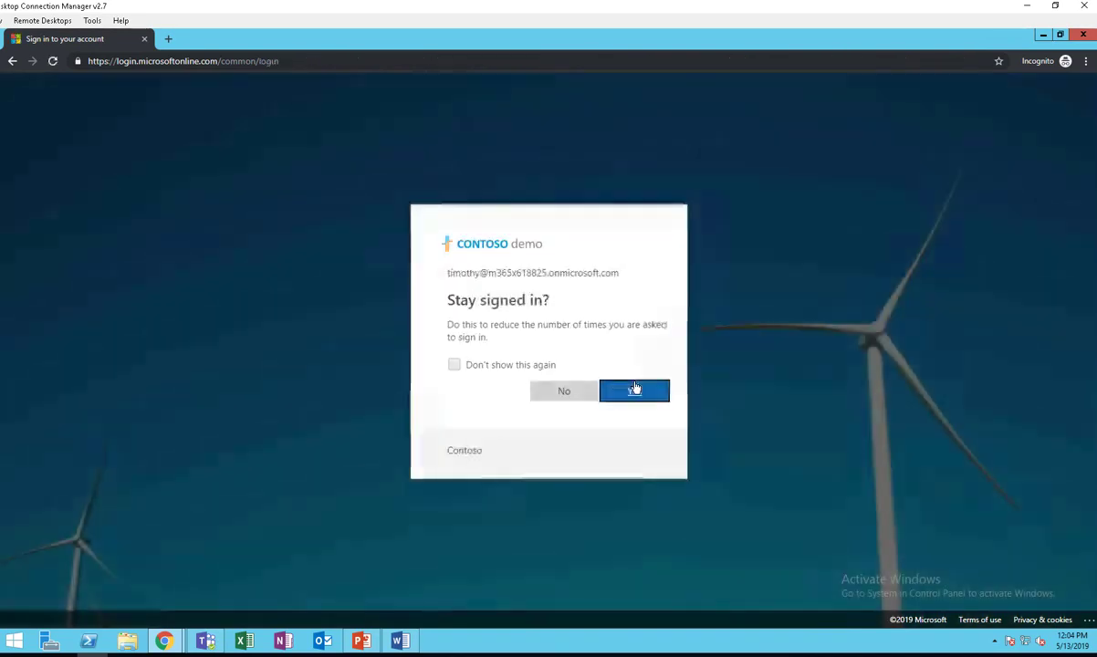
click(628, 388)
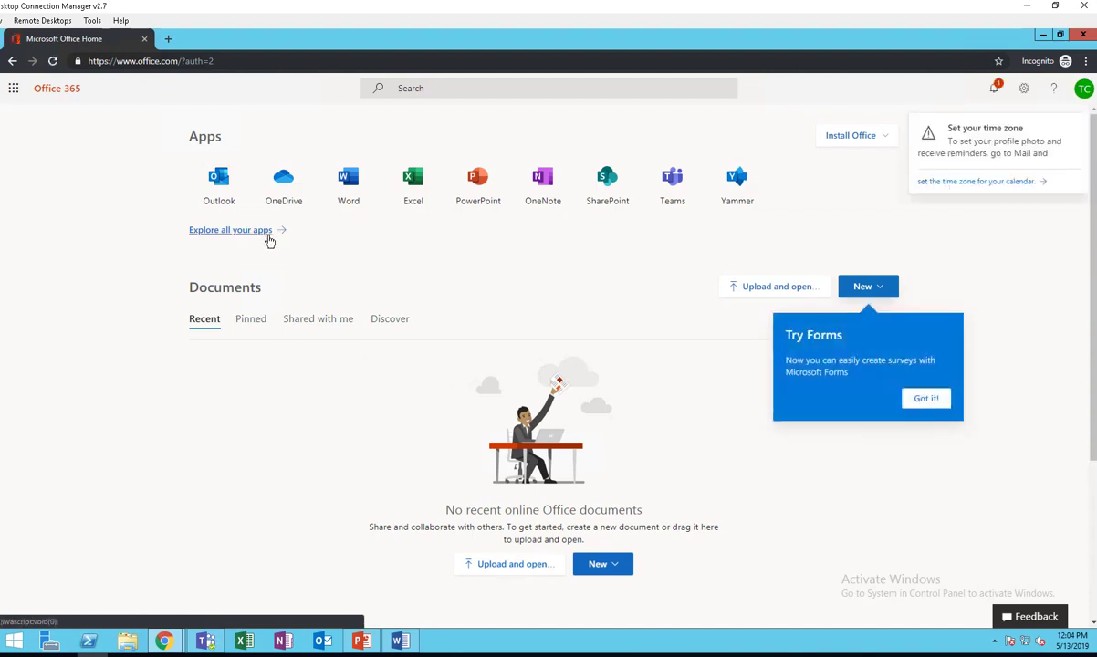
- Open the Your apps page, check the app launcher, and return to the Azure Members window
click(267, 231)
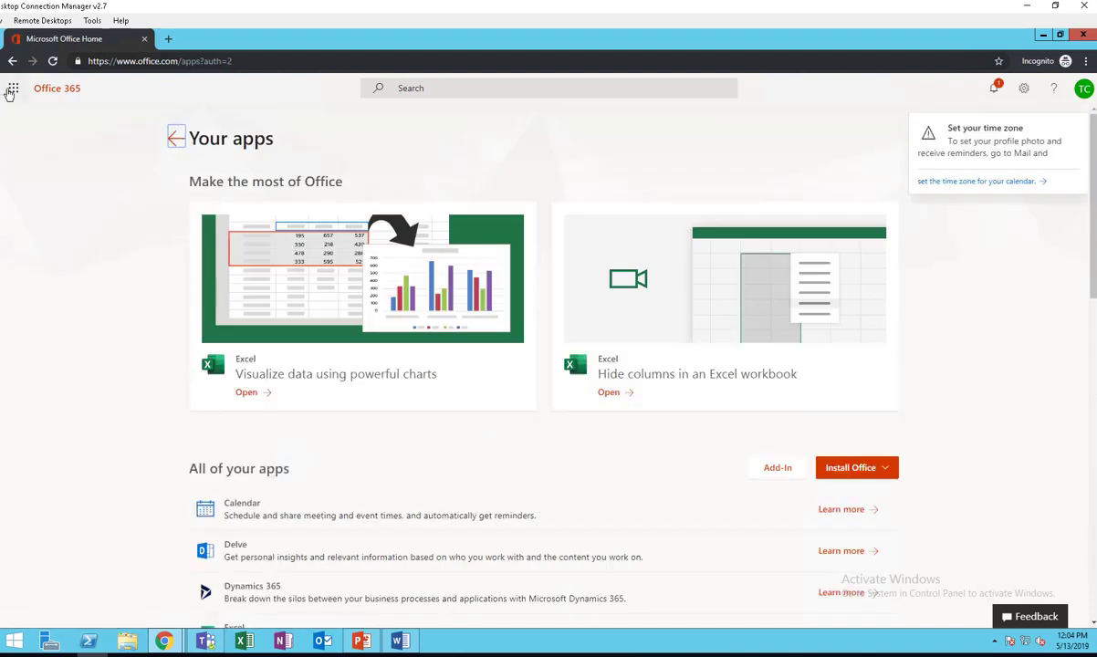
click(14, 88)
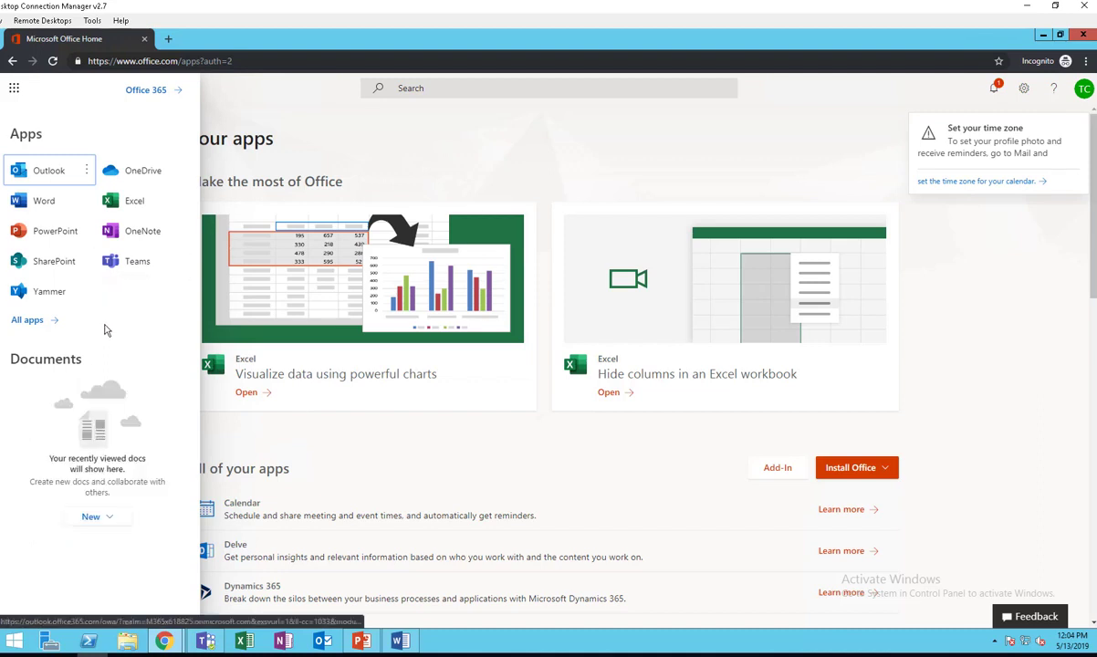
click(994, 316)
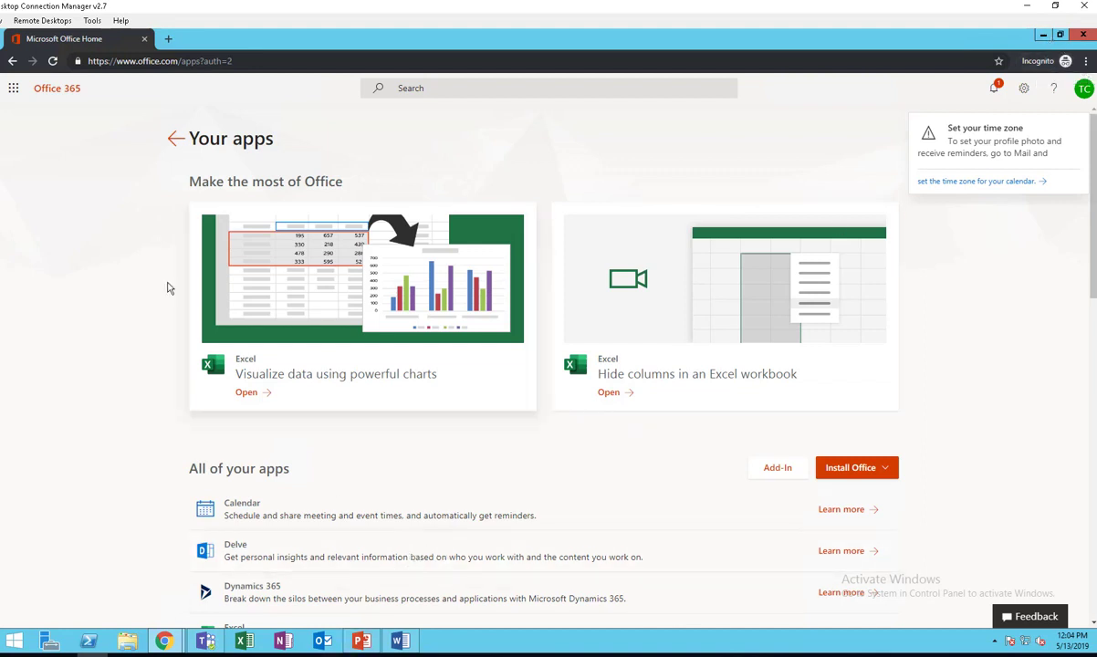
mouse_move(158, 649)
click(97, 570)
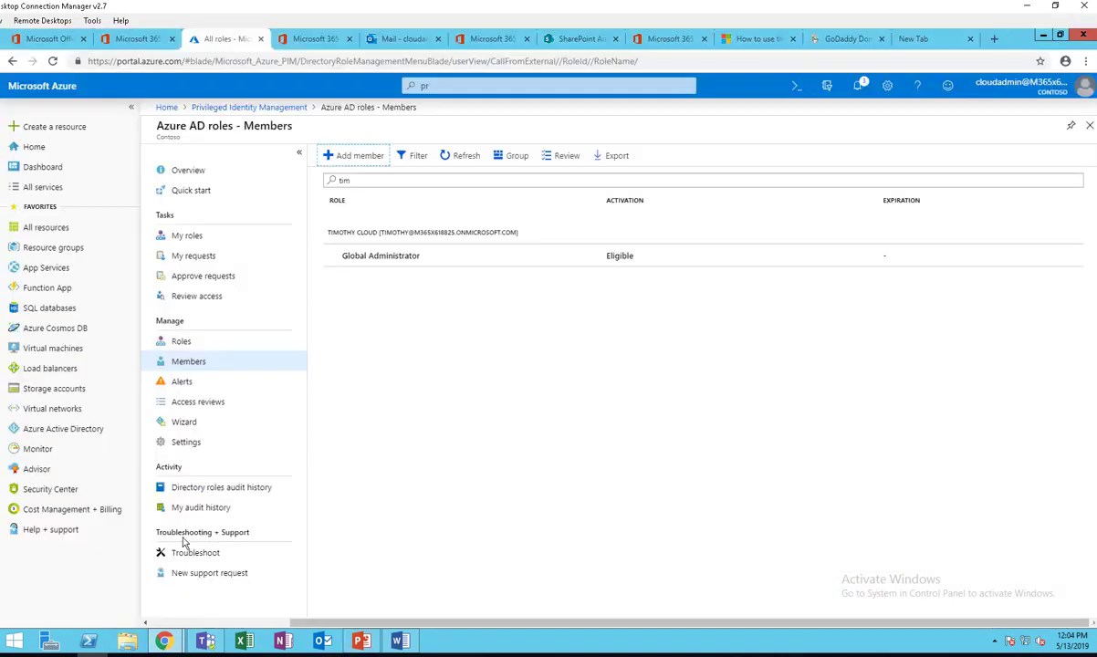
- Review a Global Administrator assignment's details, then return to the Azure AD roles list
click(394, 263)
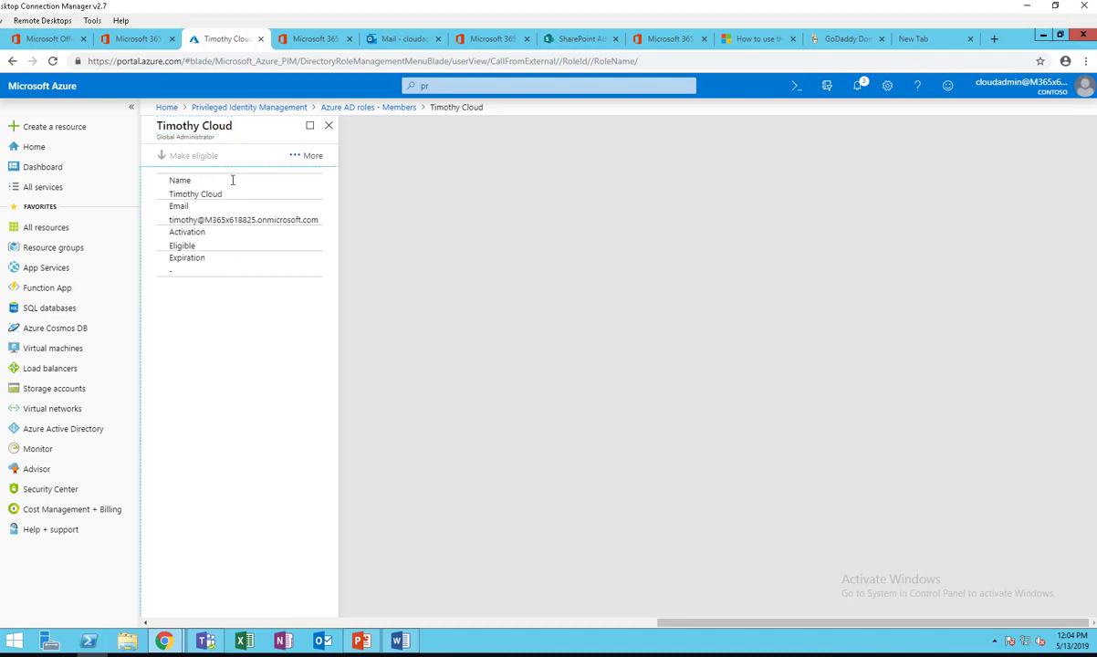
click(363, 108)
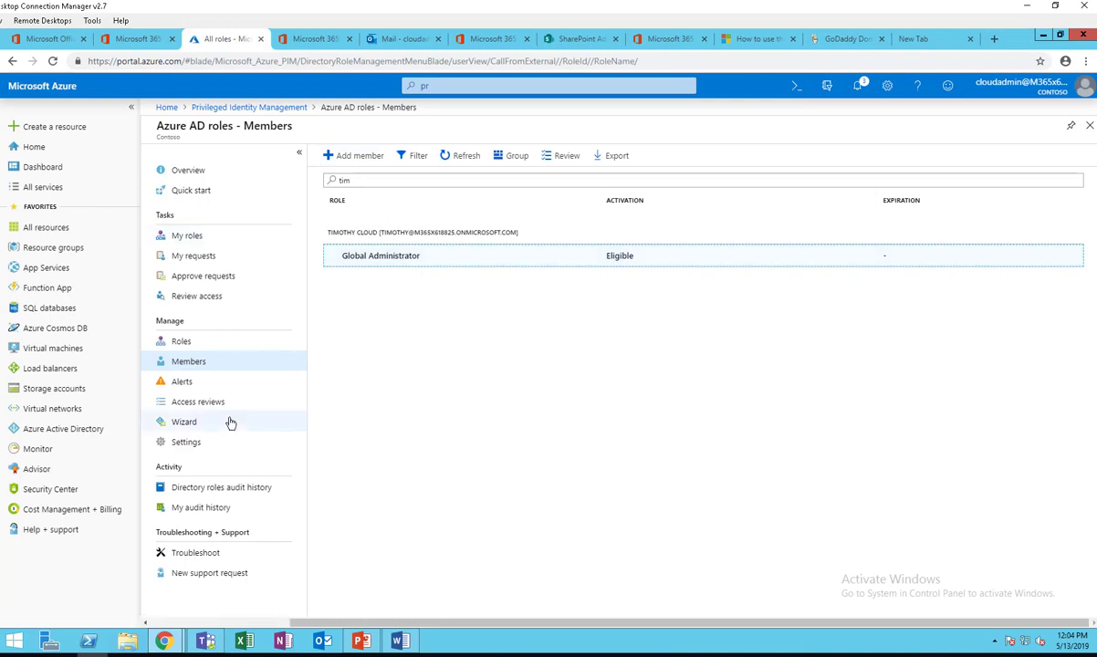
click(203, 344)
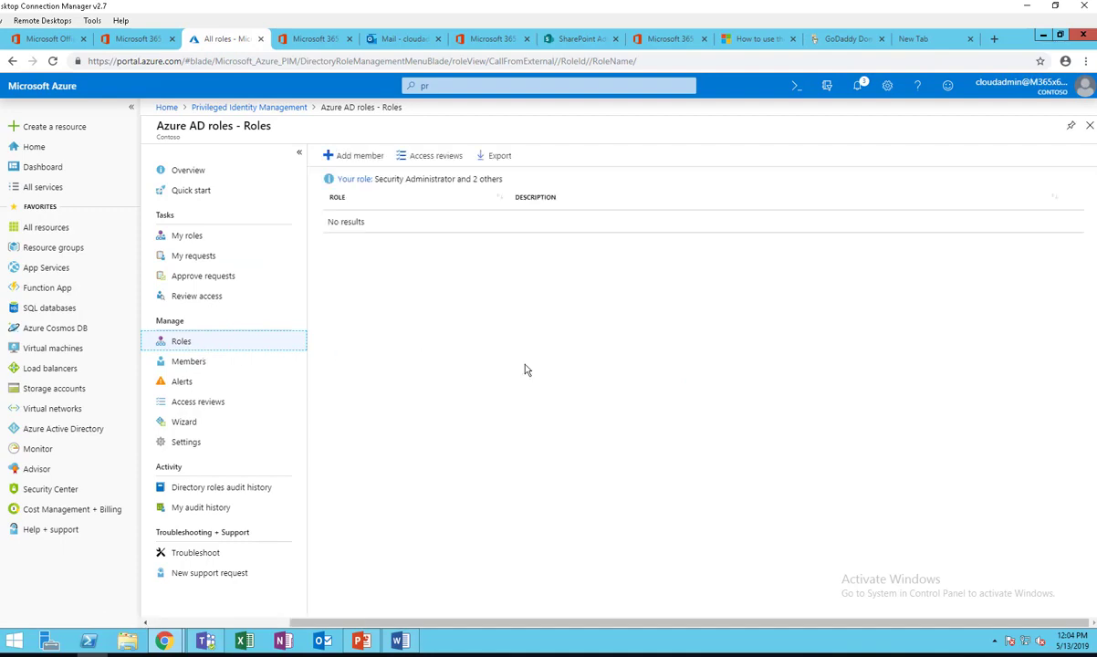
scroll(538, 447, down, 5)
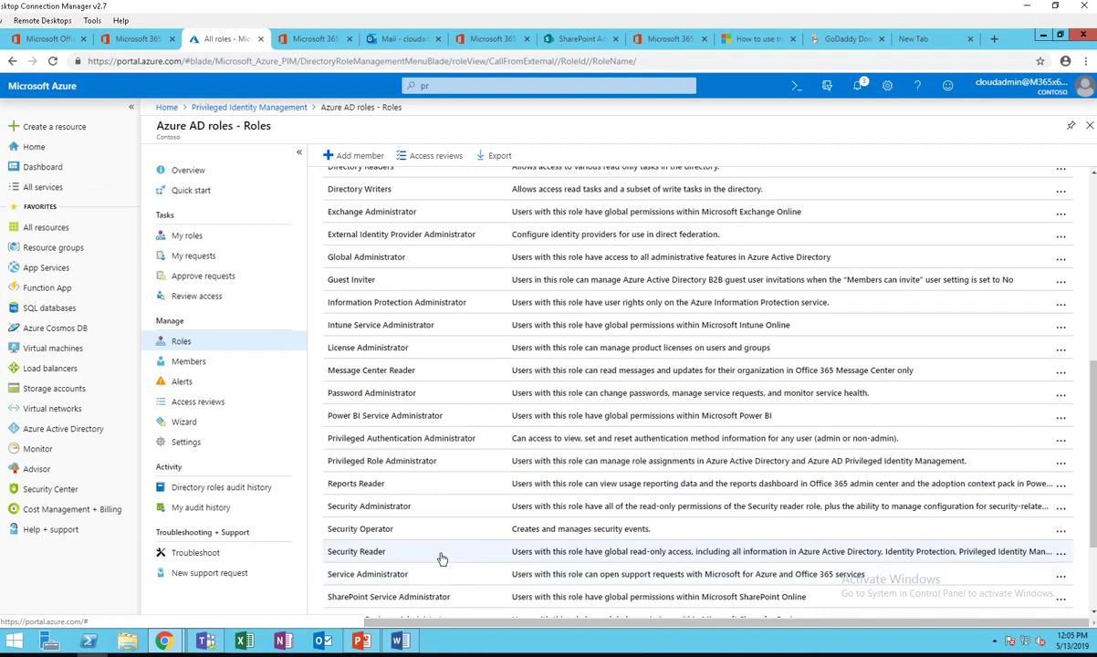
scroll(440, 556, up, 2)
- Reopen Global Administrator and view the second eligible member's role assignment details
click(393, 454)
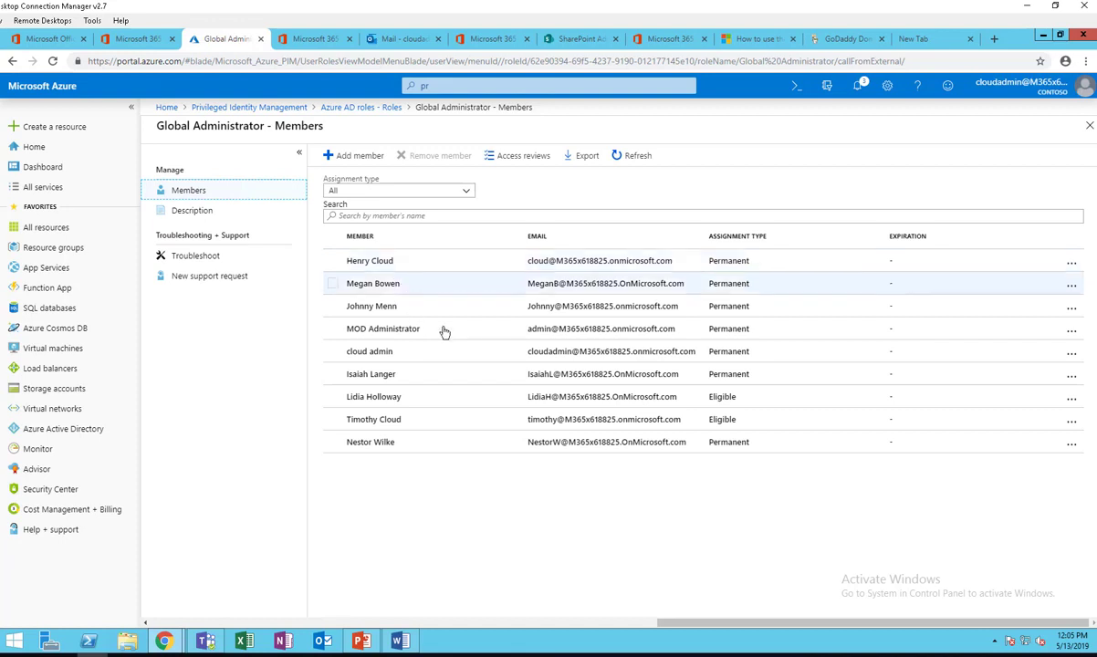
click(396, 422)
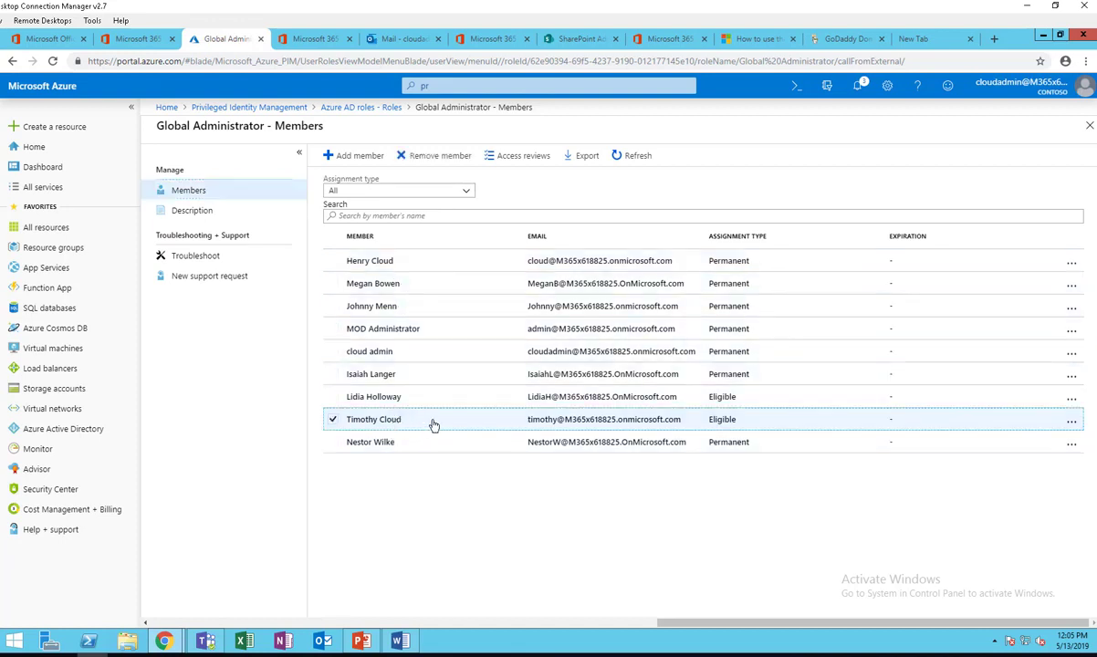
click(1071, 426)
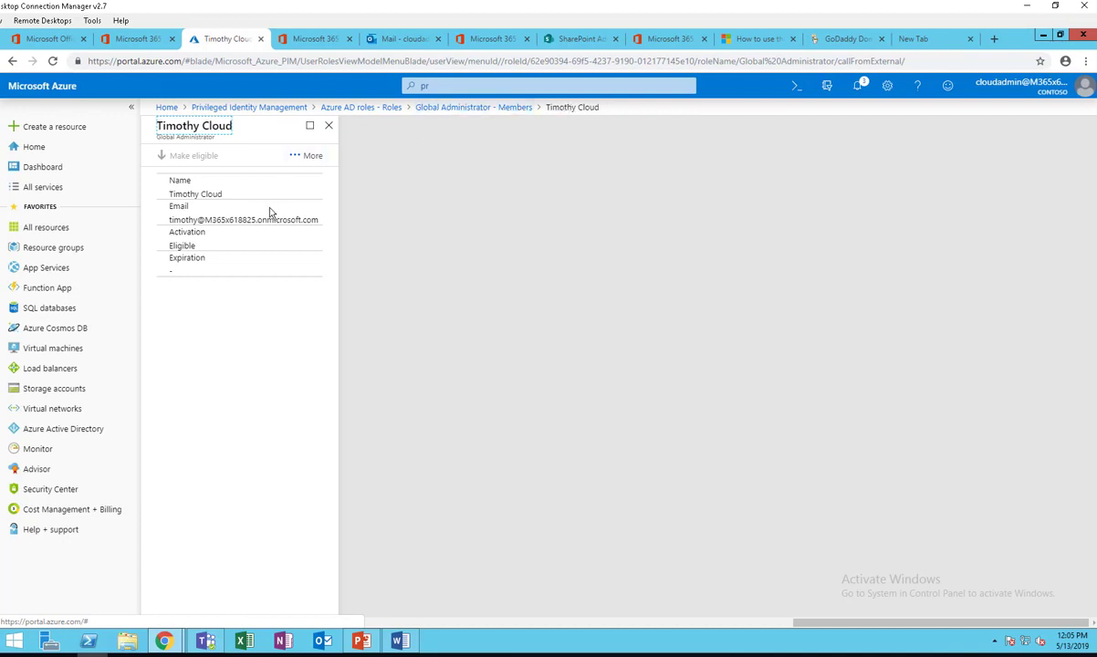
- Switch to the Office 365 home window in the private browser
click(322, 226)
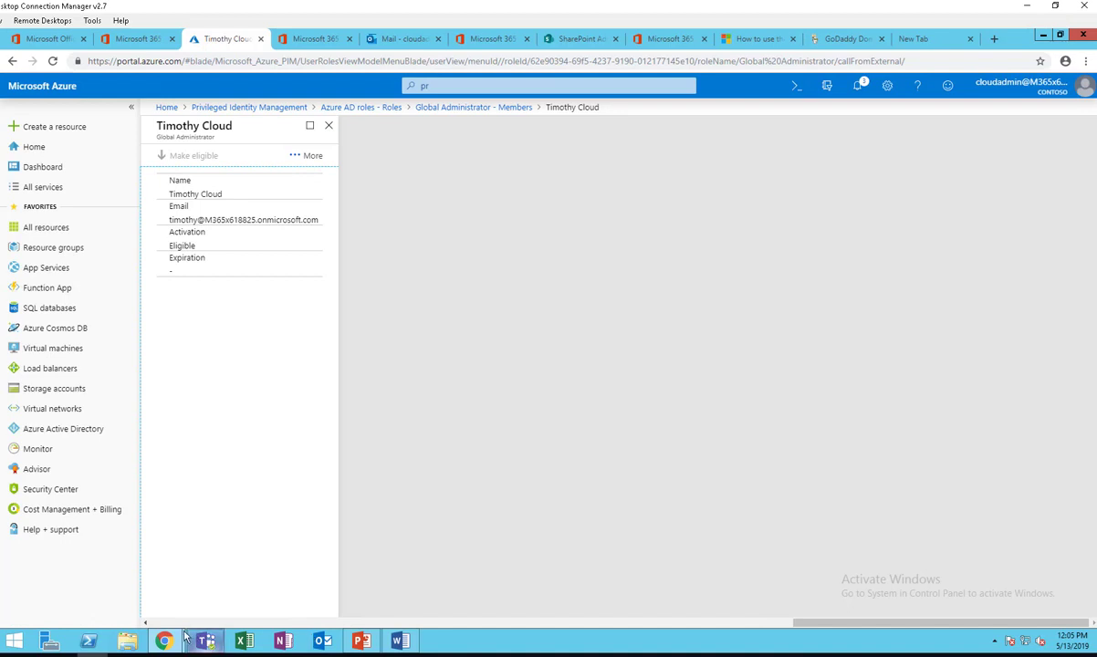
mouse_move(164, 642)
click(219, 547)
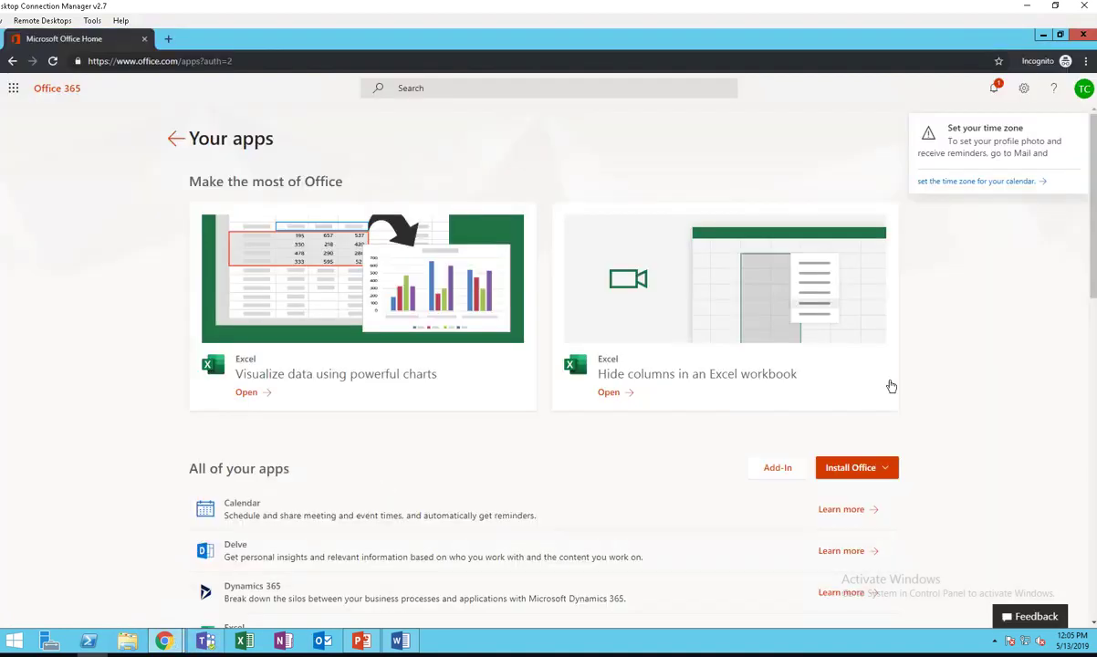
- Check notifications and launch Outlook from the Office app launcher
click(993, 88)
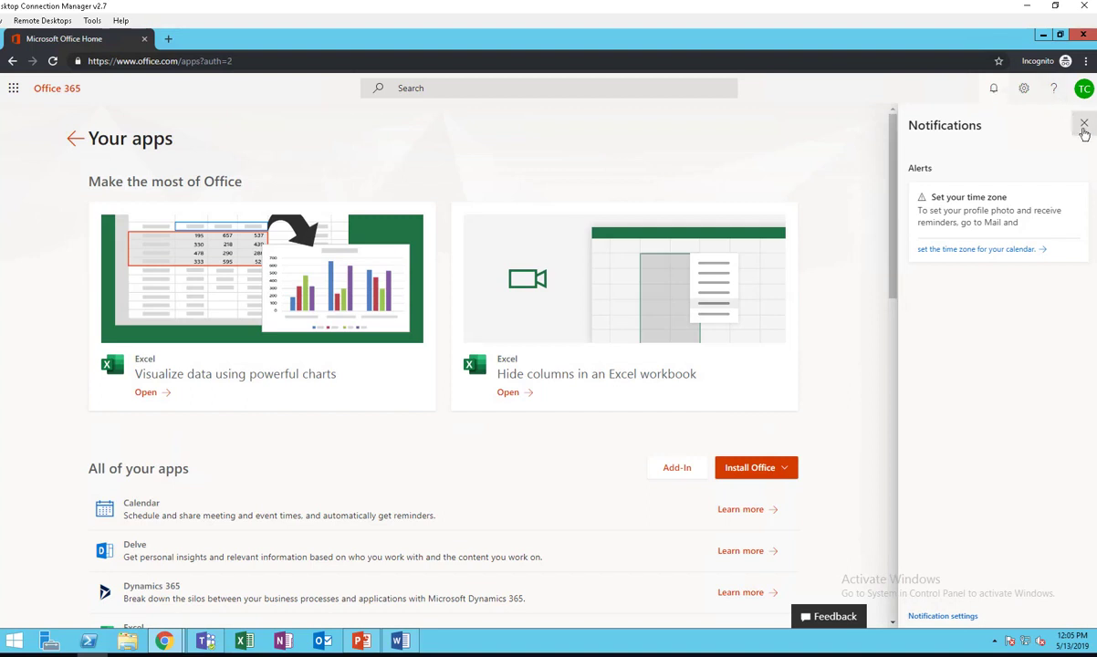
click(15, 90)
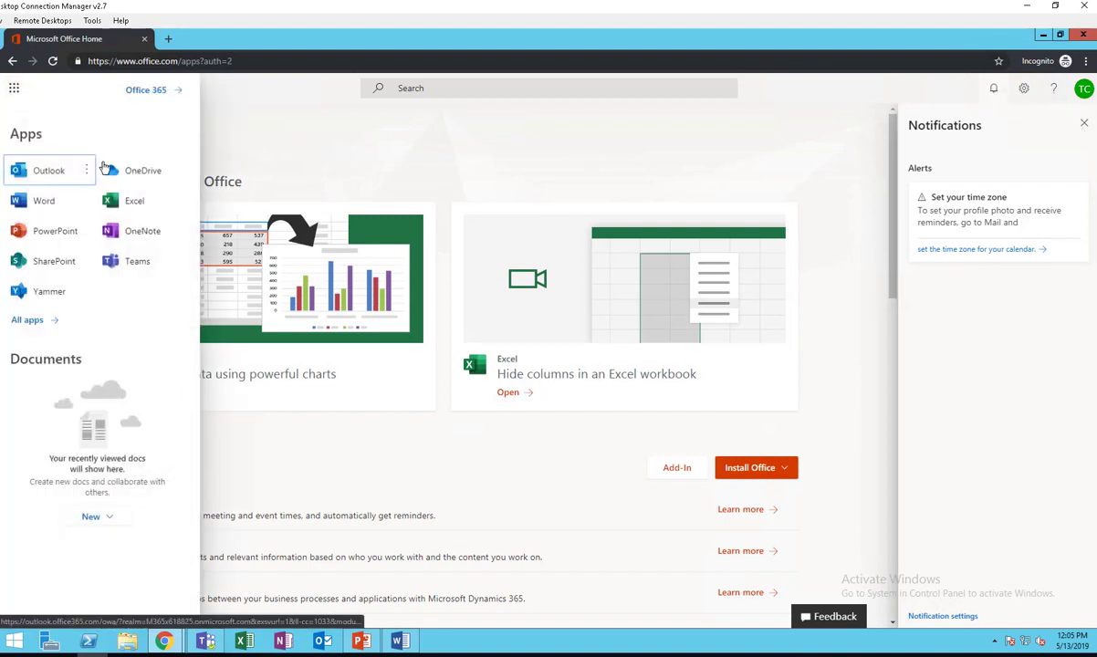
click(64, 180)
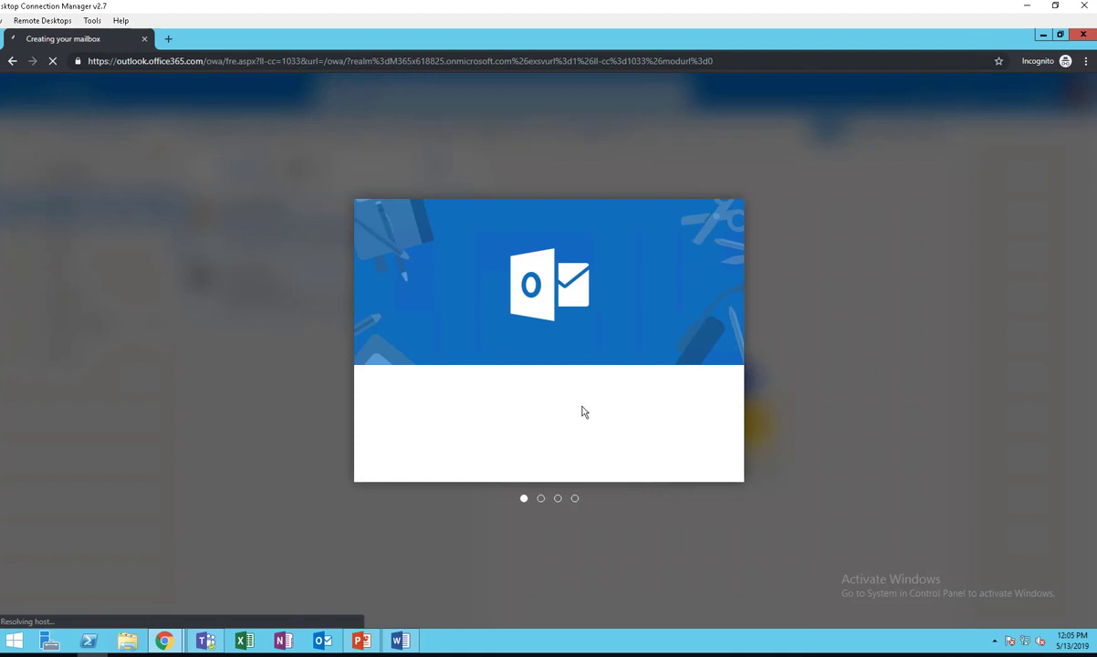
- Accept default language, time zone and theme, skip the signature, and finish mailbox setup
click(717, 416)
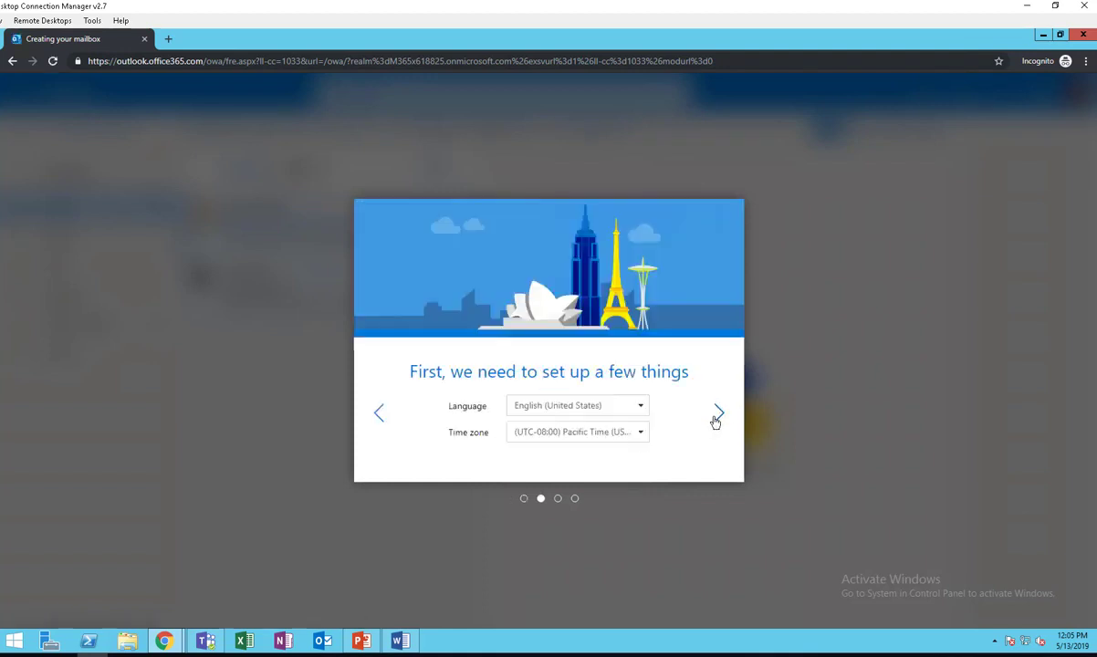
click(717, 417)
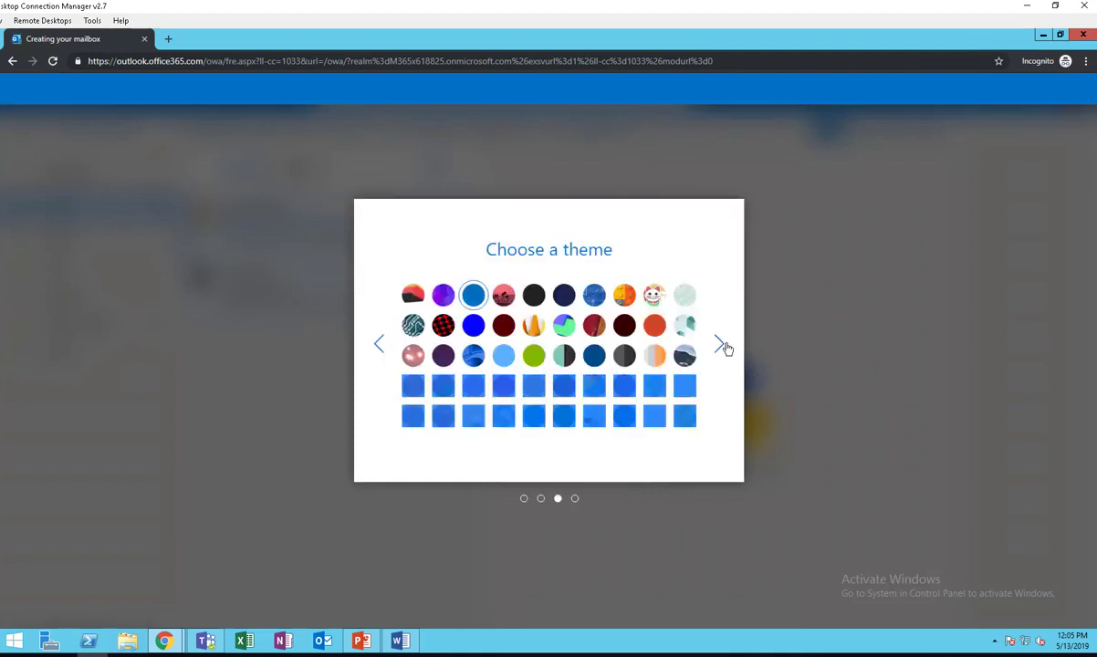
click(719, 345)
click(718, 345)
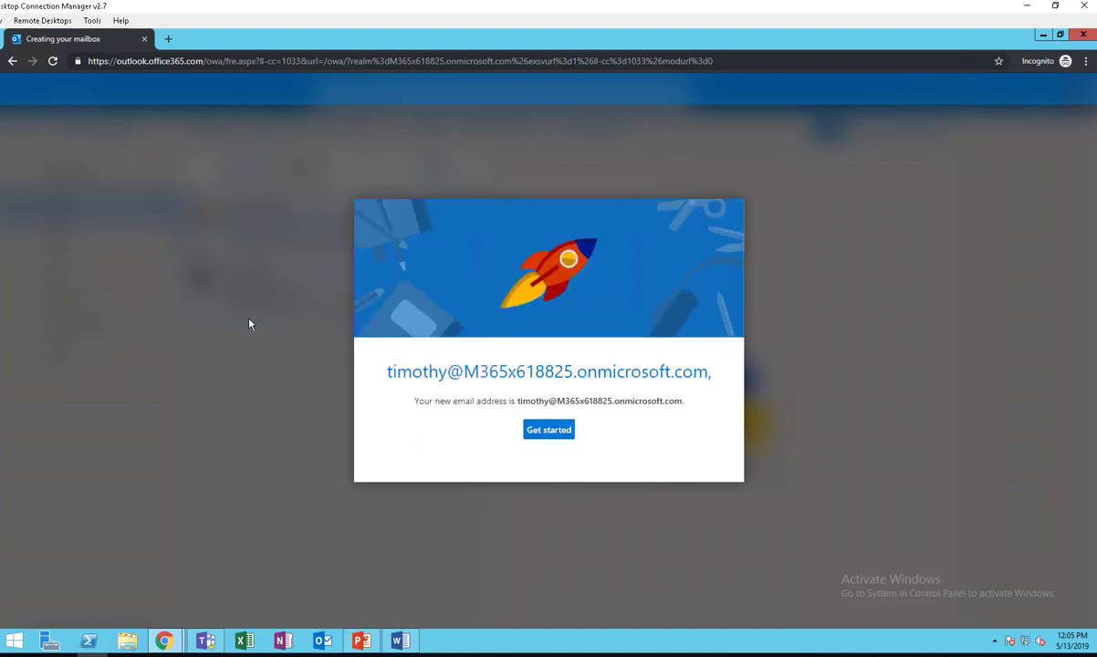
click(540, 431)
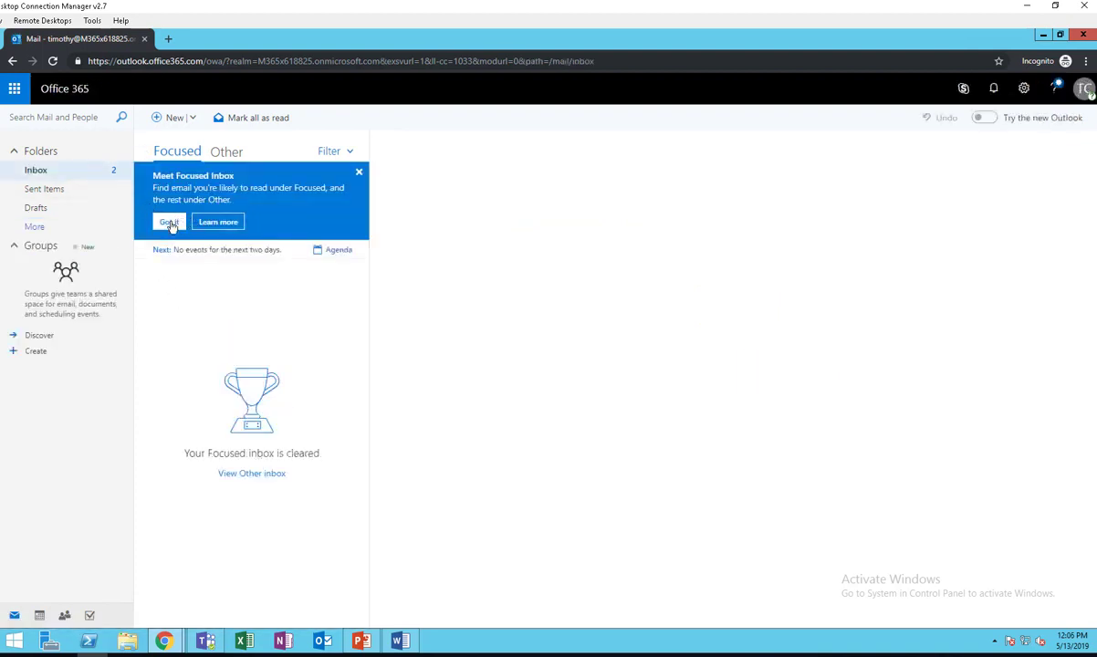
- Dismiss the Focused Inbox banner, open the Microsoft Azure email under Other, and follow Activate role
click(170, 222)
click(220, 159)
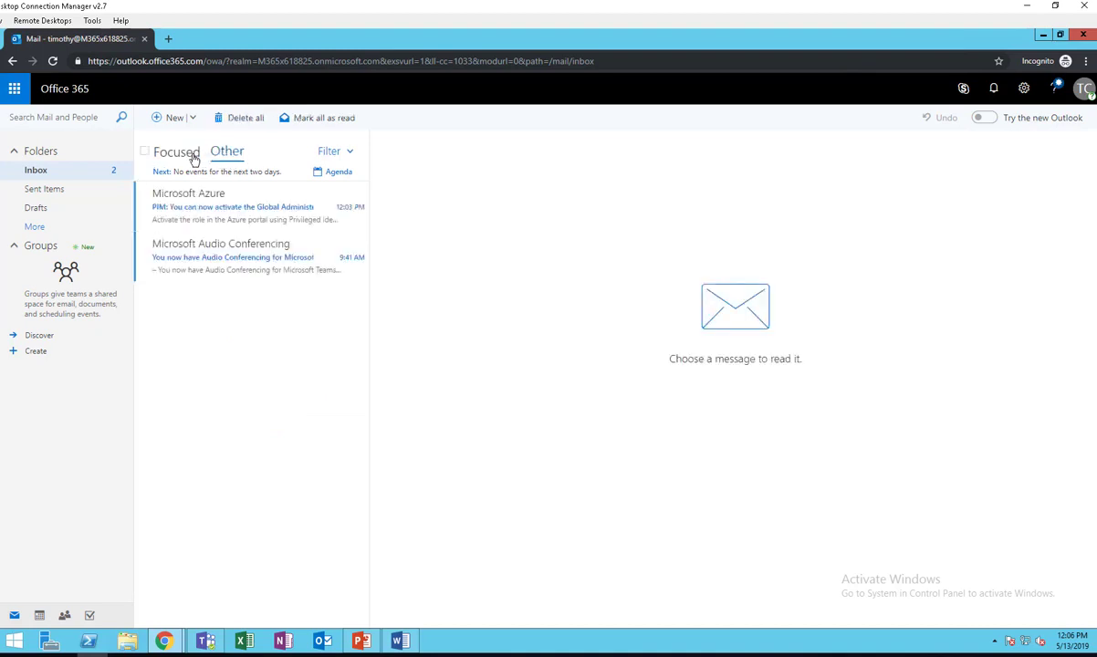
click(212, 215)
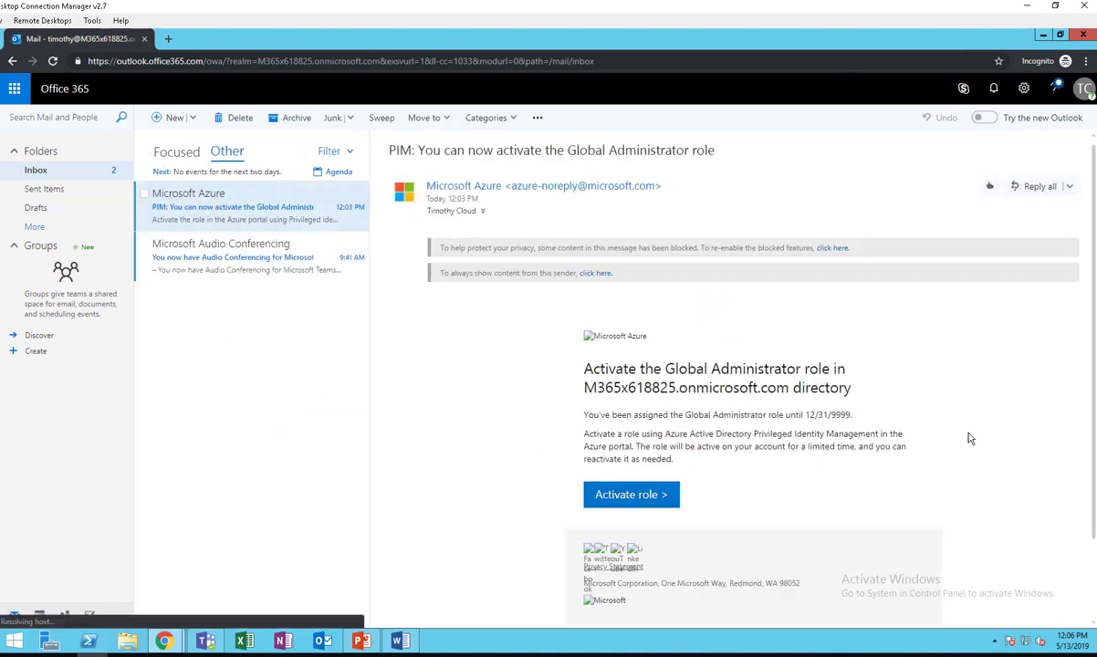
scroll(909, 406, down, 2)
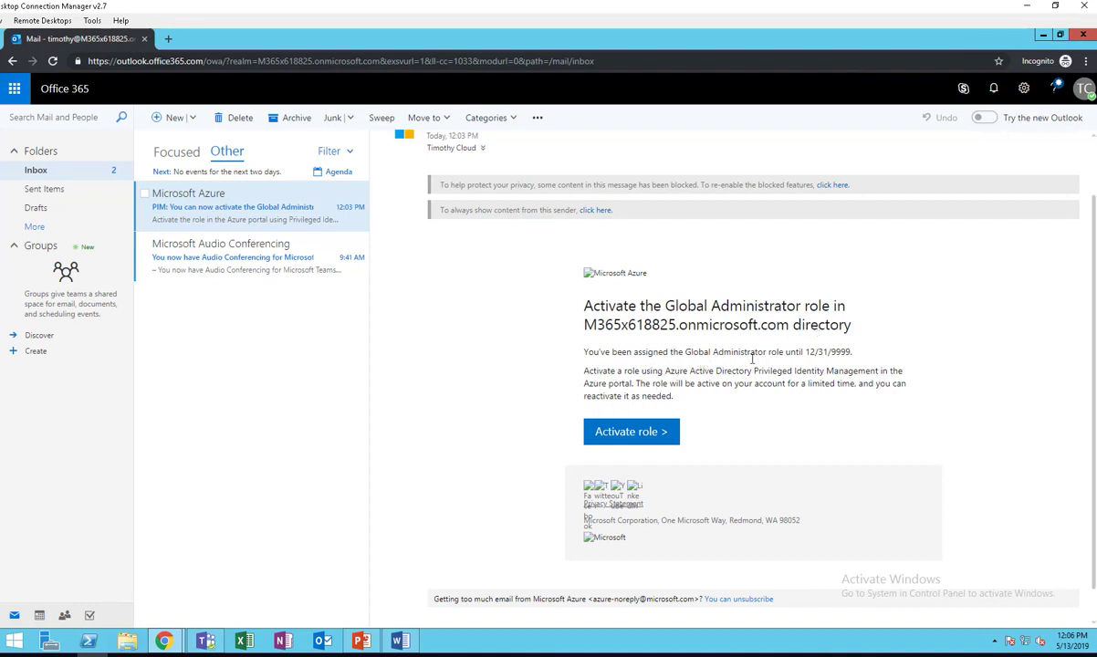
click(645, 434)
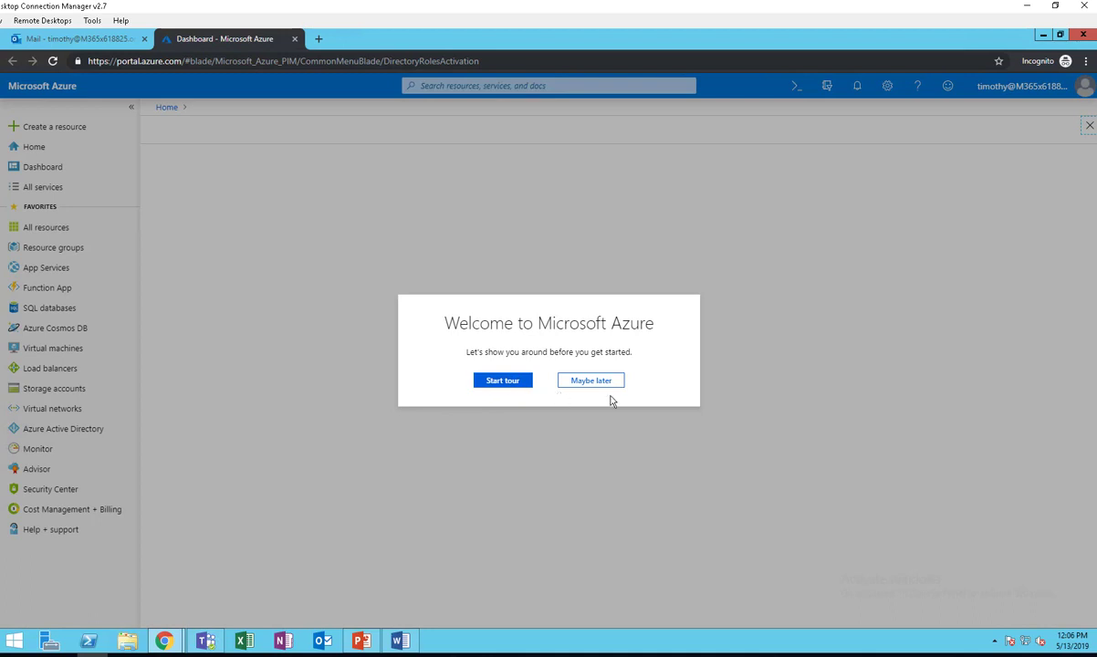
- Skip the welcome tour and compare Active and Eligible roles, confirming Global Administrator is only eligible
click(591, 380)
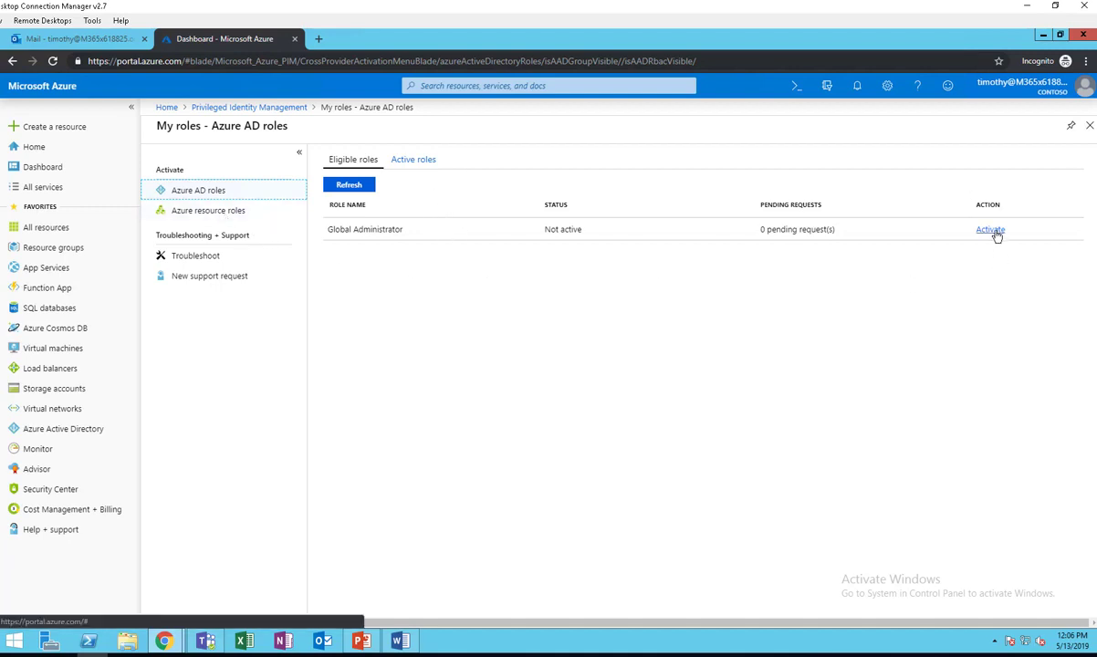
click(416, 161)
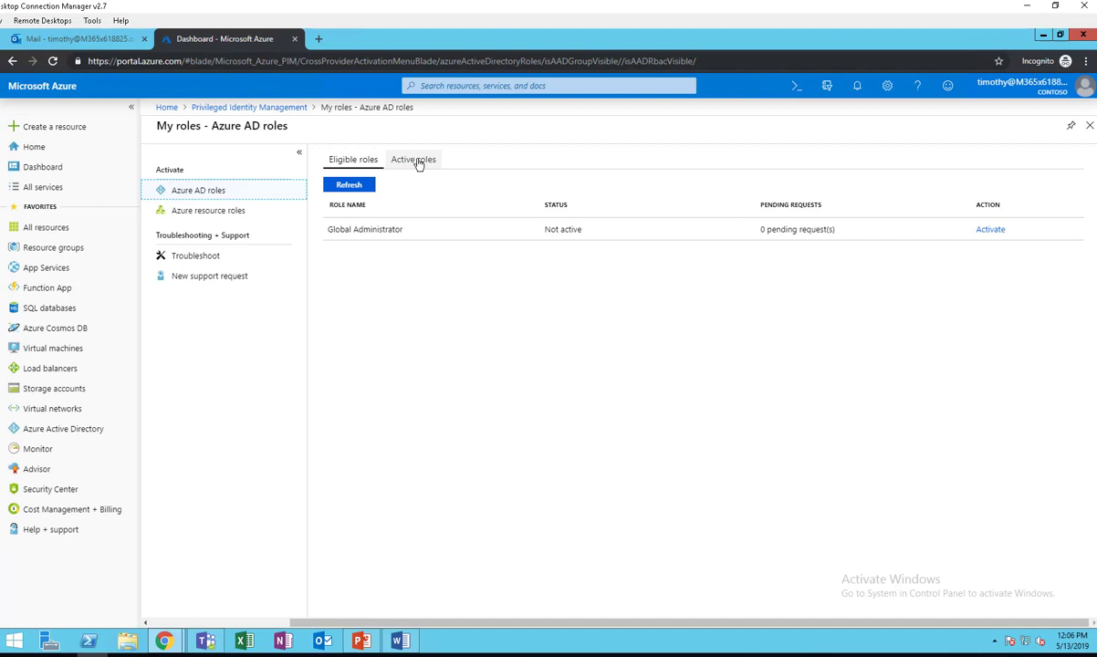
click(350, 160)
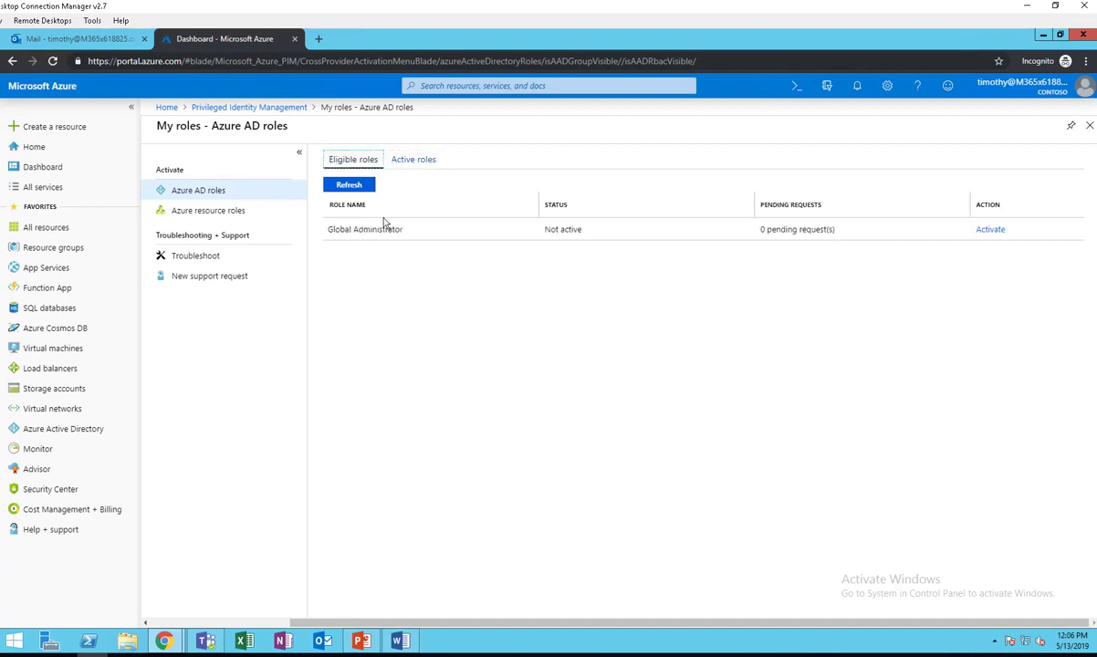
click(615, 242)
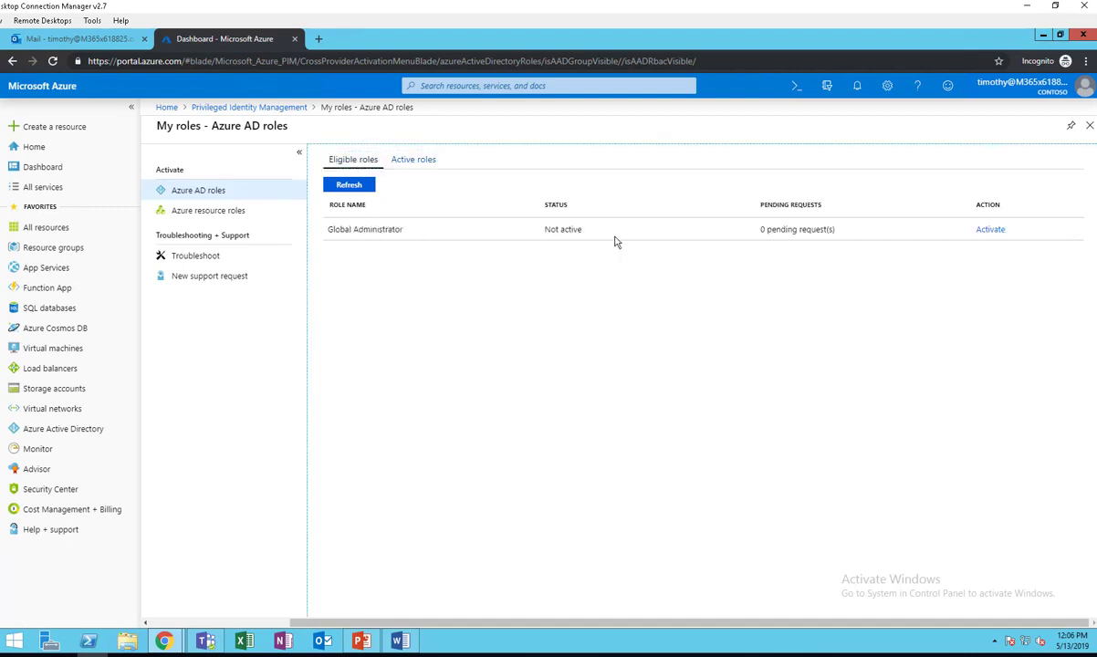
- Start activating Global Administrator, open the Verify your identity step, then close it
click(990, 229)
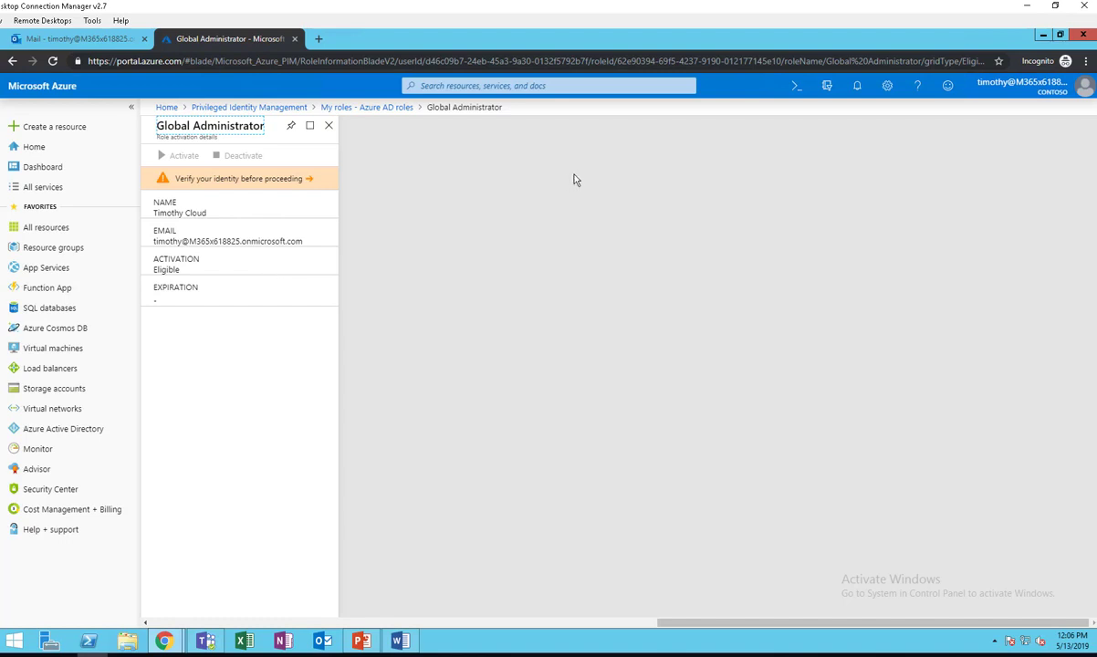
click(294, 182)
click(434, 237)
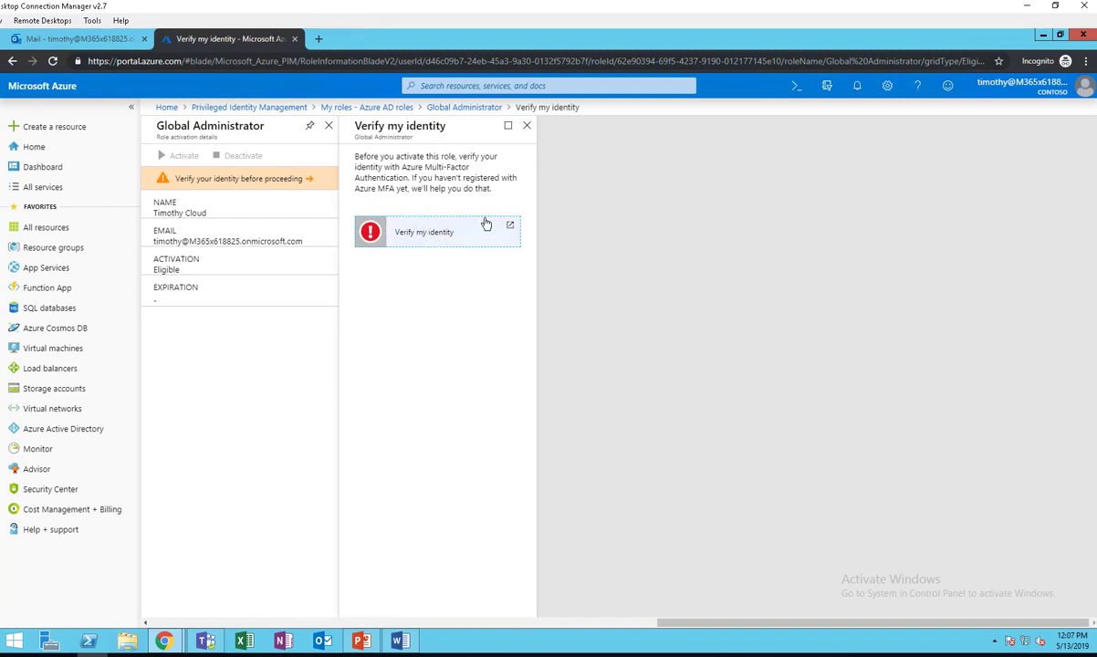
click(527, 128)
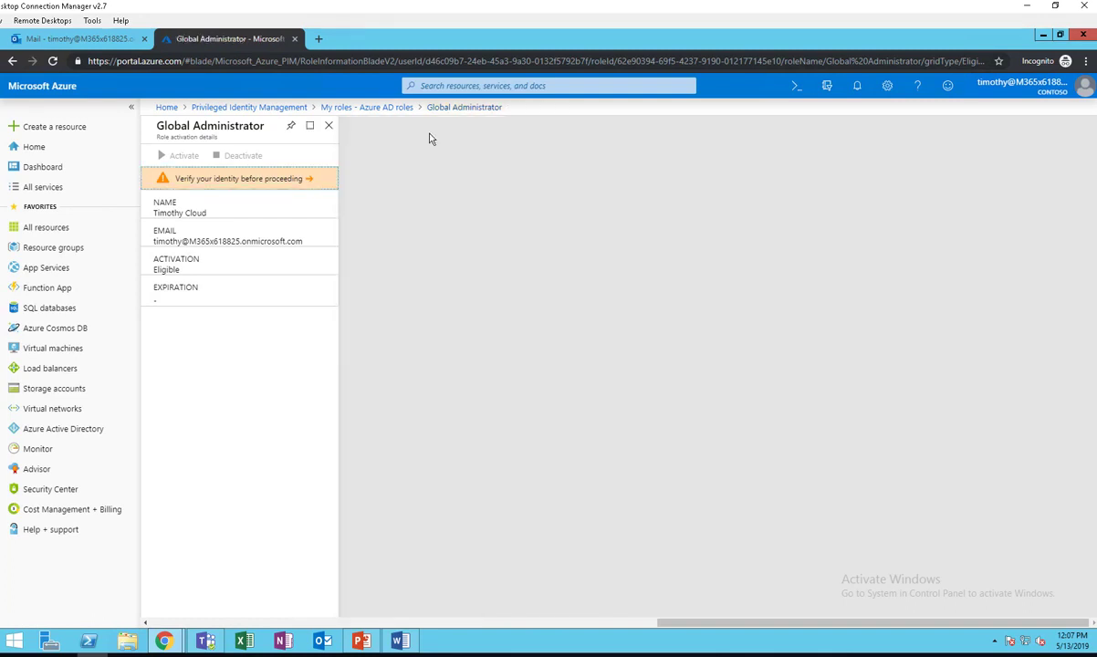
- Go back to Privileged Identity Management and show My roles for Azure resource roles
click(277, 109)
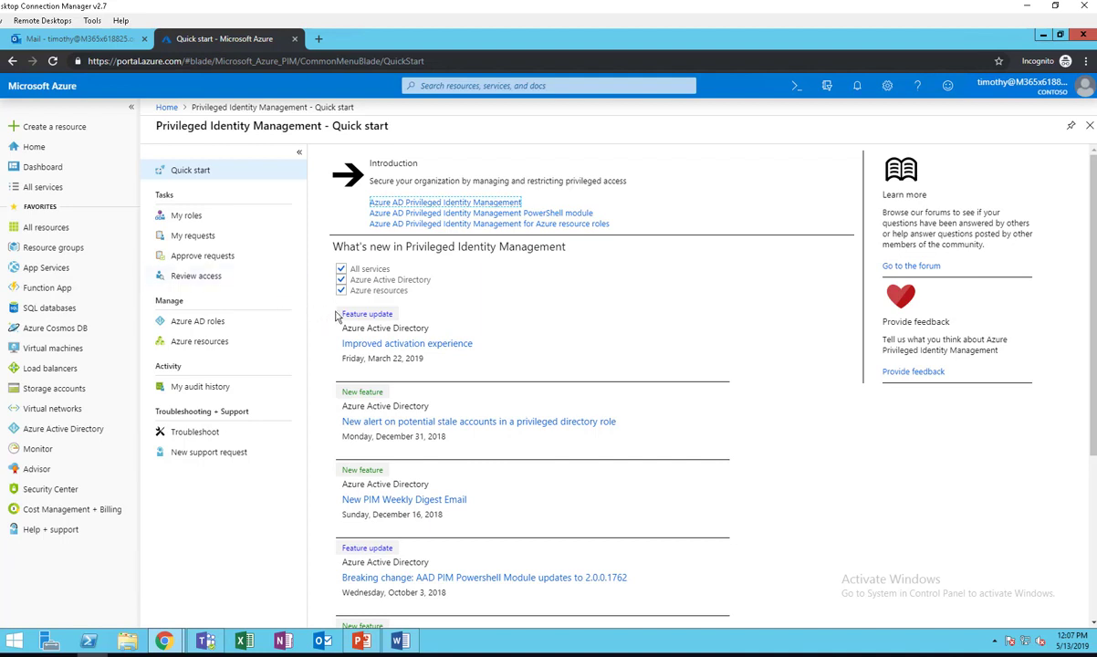
click(192, 219)
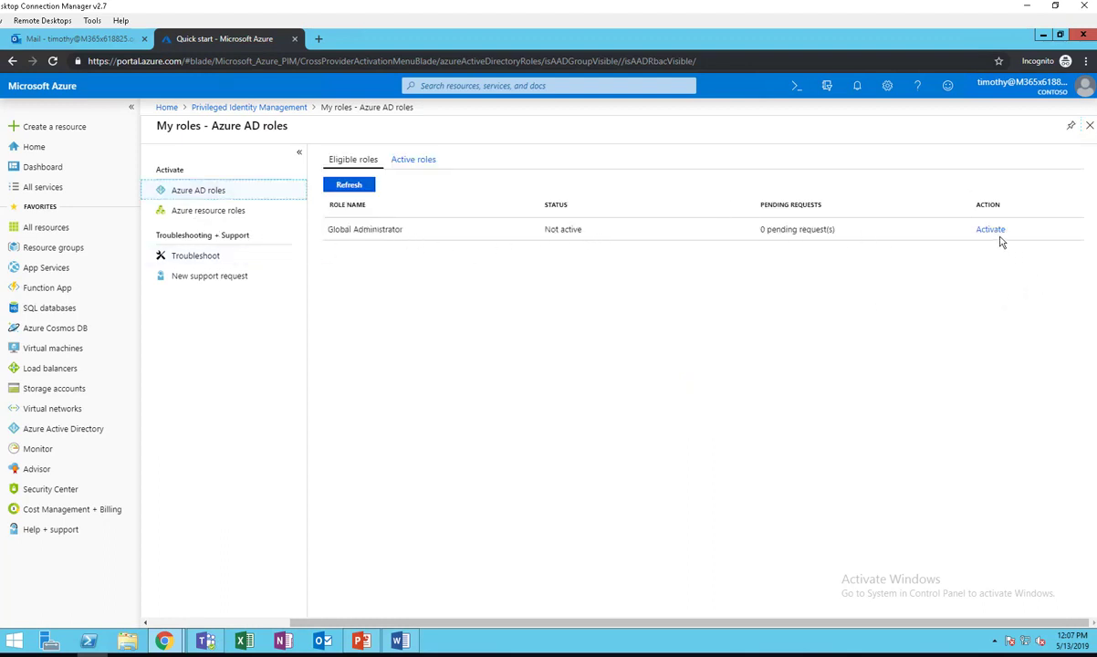
click(238, 213)
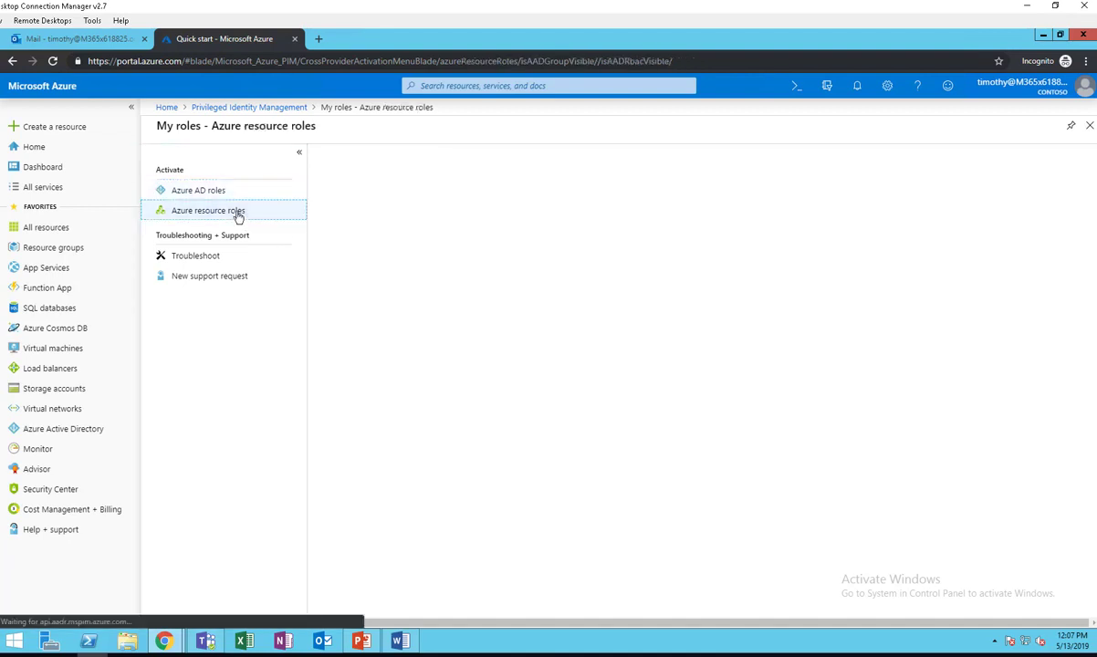